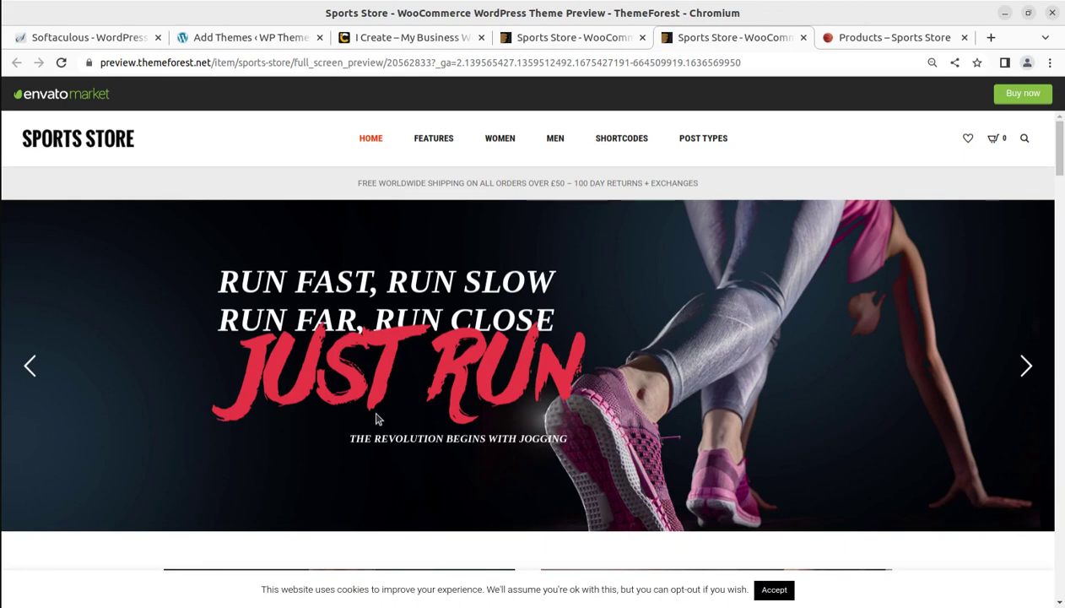
# Look through the Sports Store demo home page, from the hero slider past the featured products to the New Products section
pyautogui.scroll(-3, 378, 417)
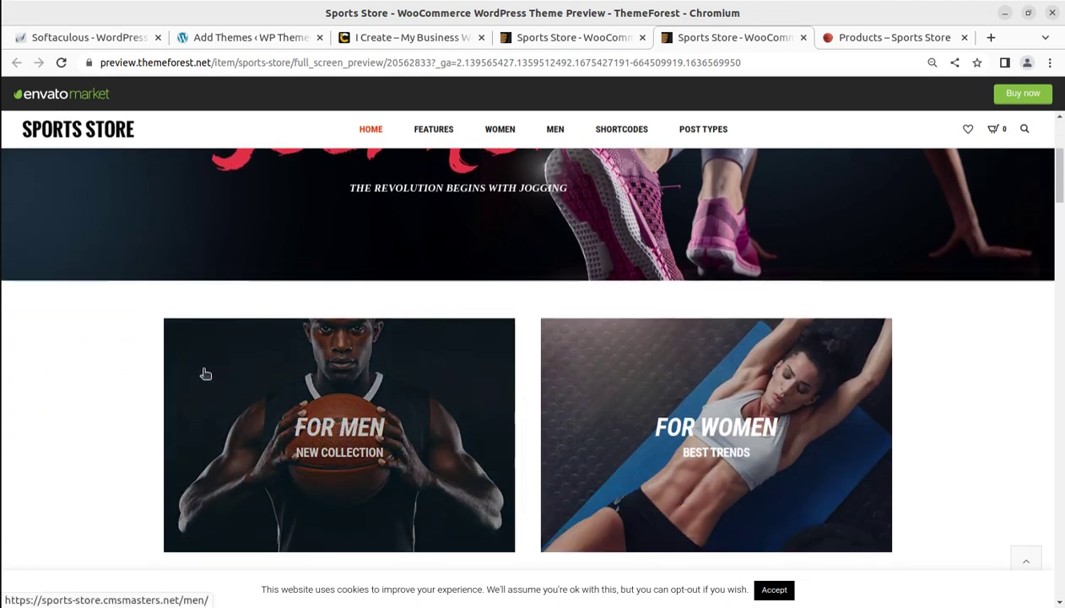
pyautogui.scroll(-3, 148, 361)
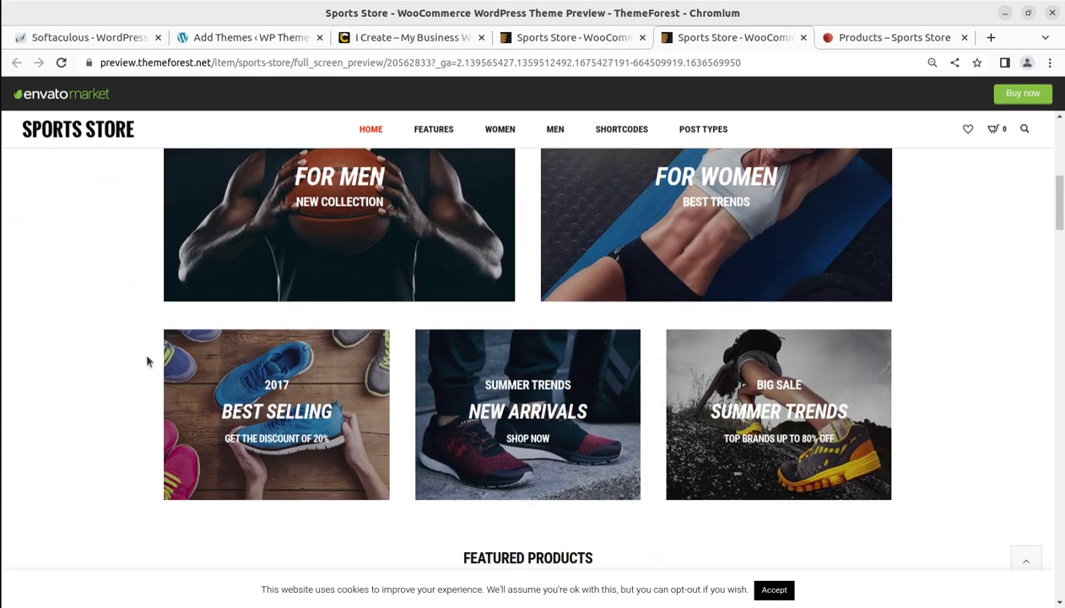
pyautogui.scroll(-3, 147, 361)
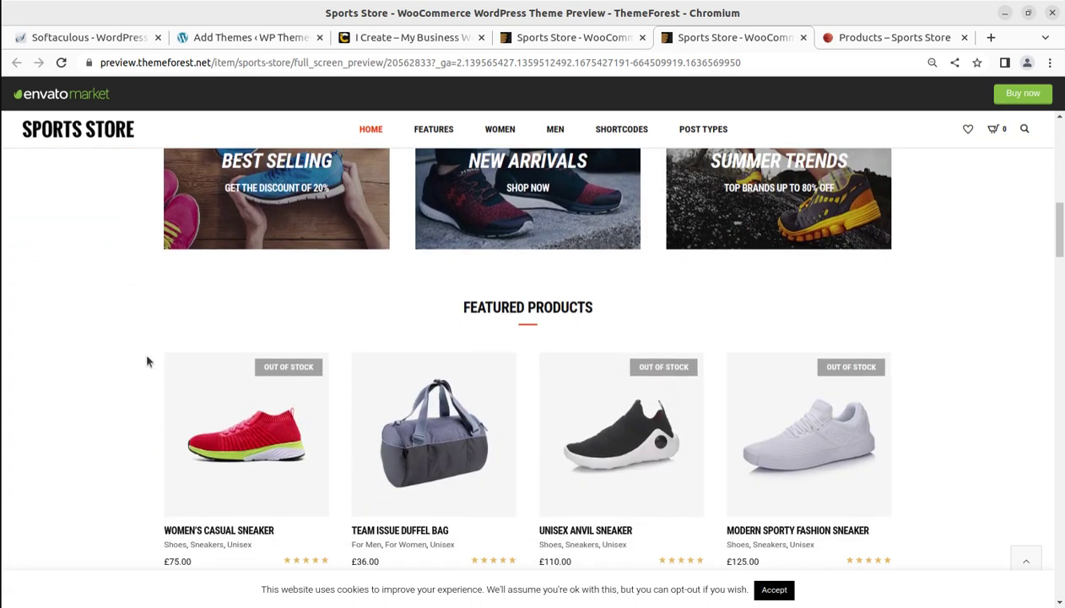
pyautogui.scroll(-2, 146, 361)
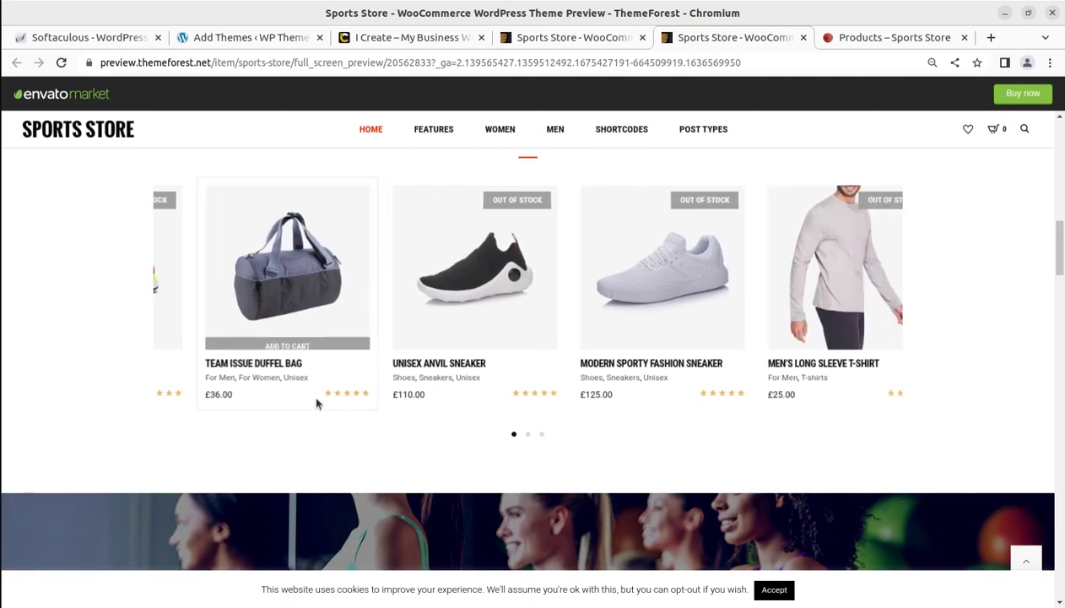
pyautogui.scroll(-3, 313, 402)
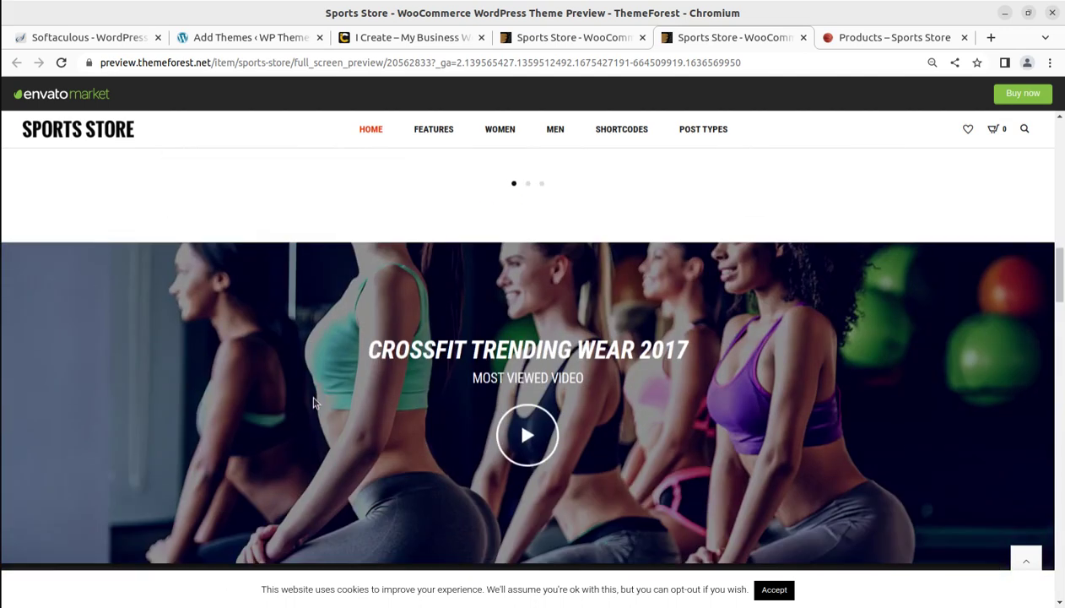
pyautogui.scroll(-6, 312, 402)
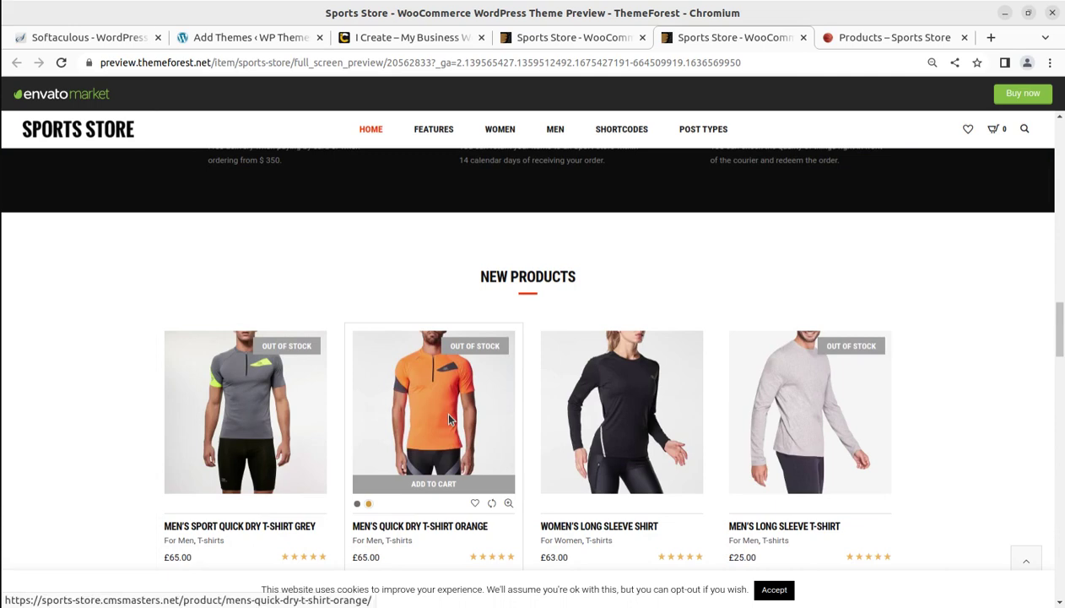
# Open the Men's Quick Dry T-Shirt Orange product page and review its gallery, options and related products
pyautogui.click(450, 420)
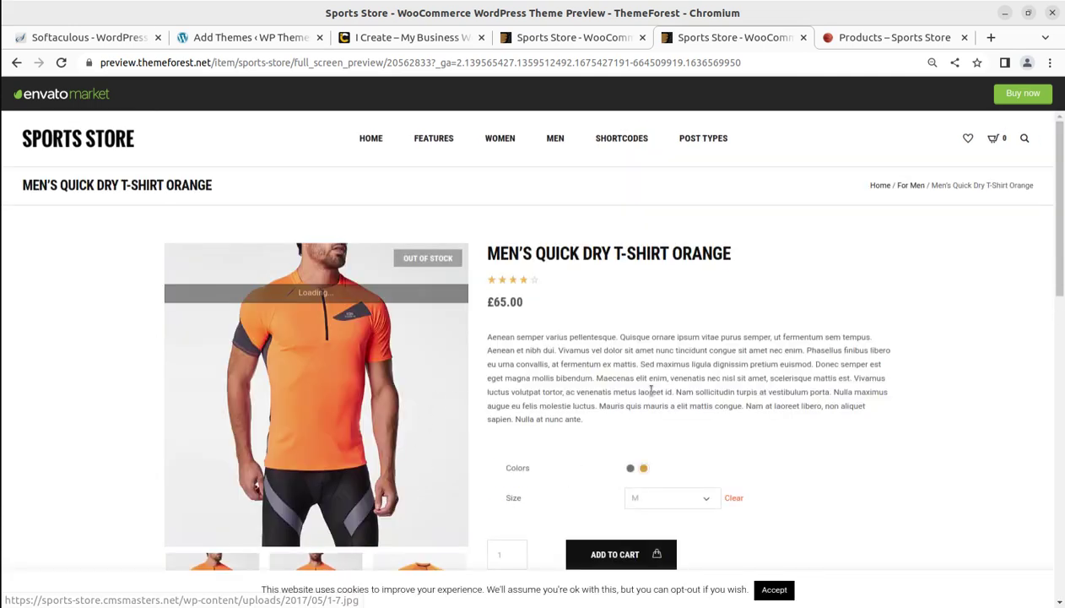
pyautogui.scroll(-2, 651, 390)
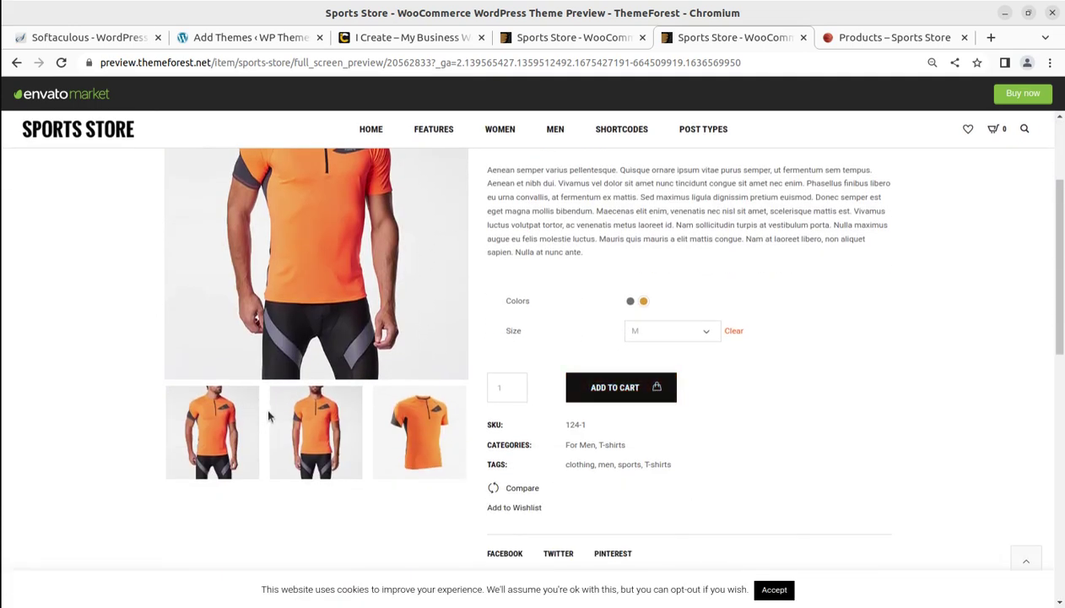
pyautogui.scroll(-6, 278, 412)
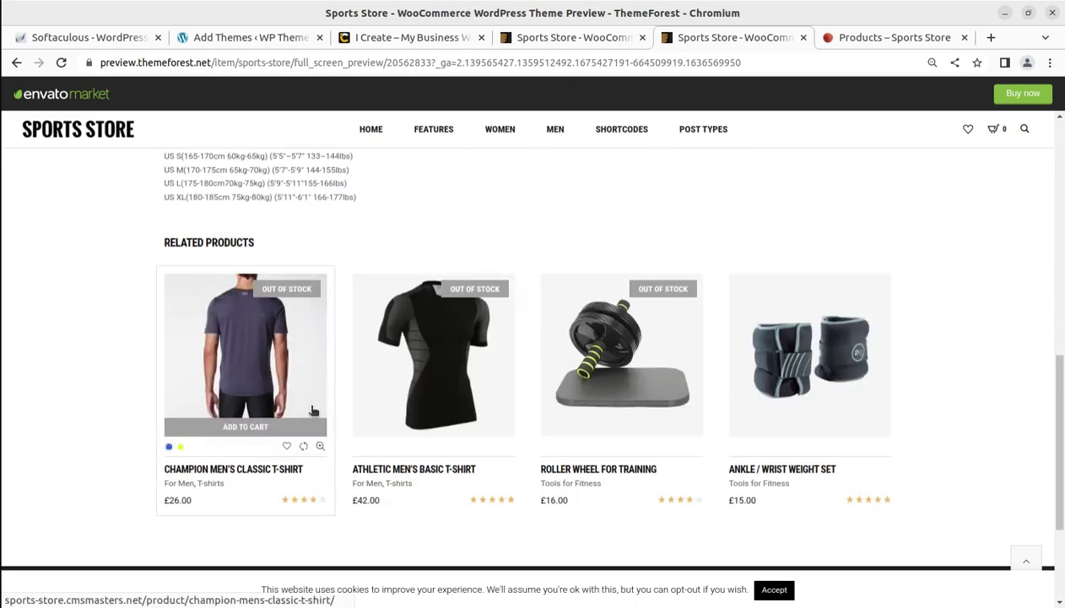
pyautogui.scroll(-2, 799, 387)
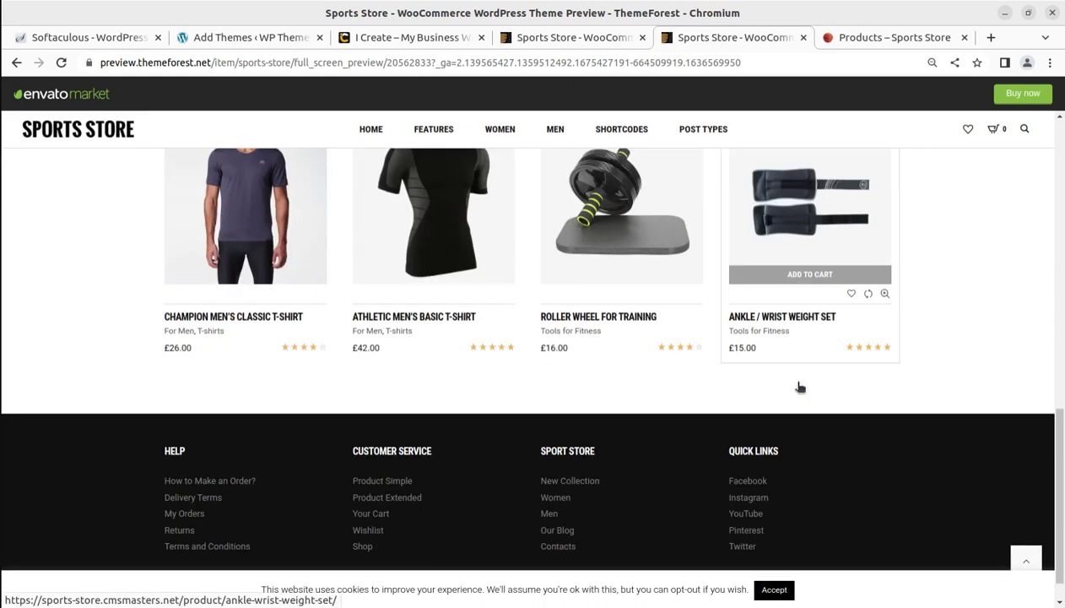
pyautogui.scroll(12, 635, 363)
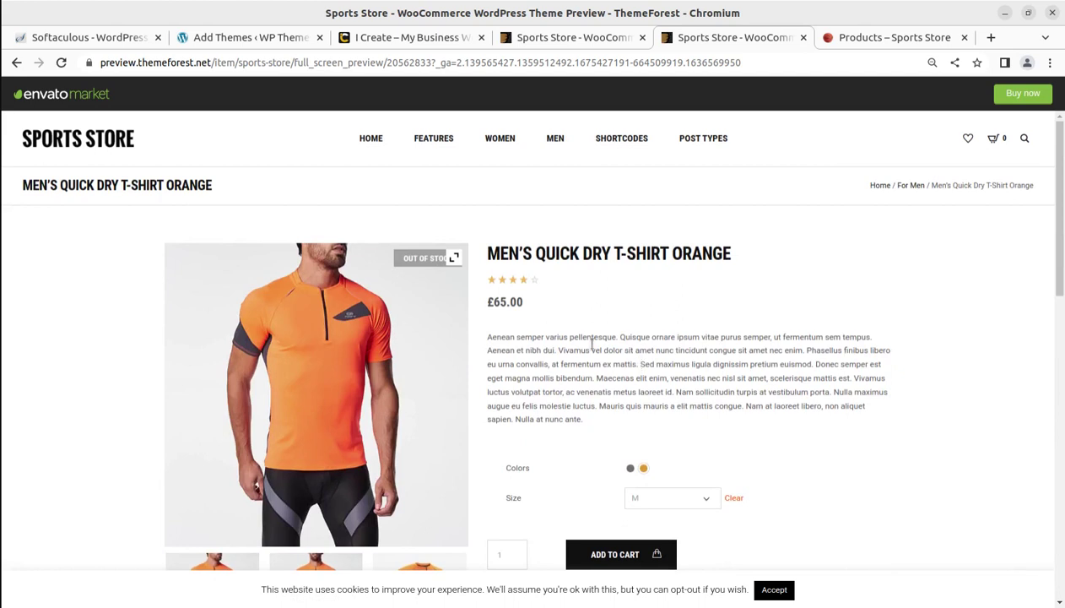
# Return to the Sports Store demo home page and view its hero slider and collection banners
pyautogui.click(75, 148)
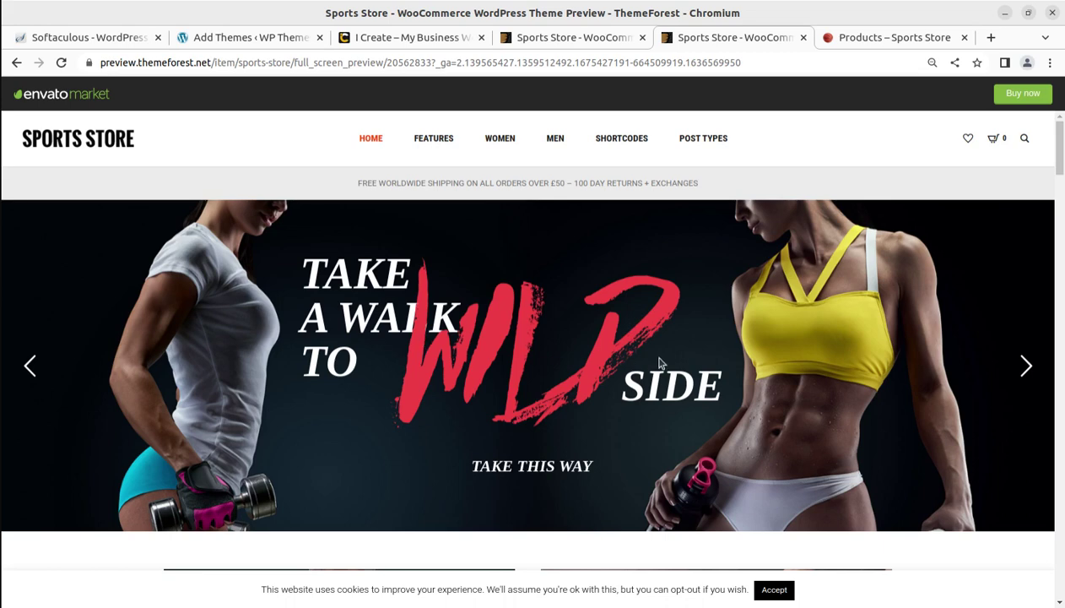
pyautogui.scroll(-2, 658, 361)
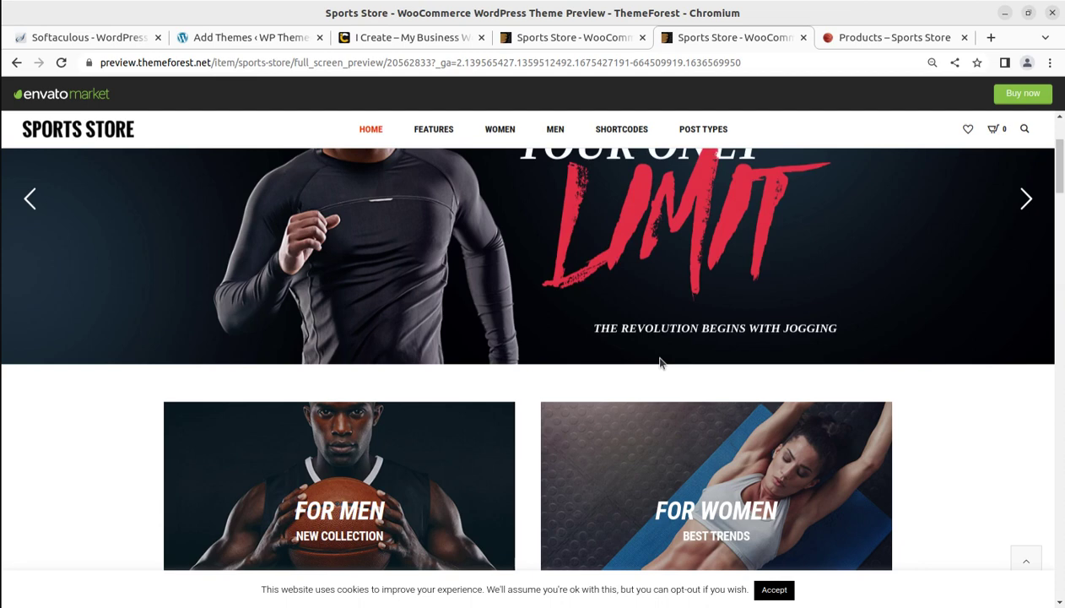
pyautogui.scroll(1, 661, 363)
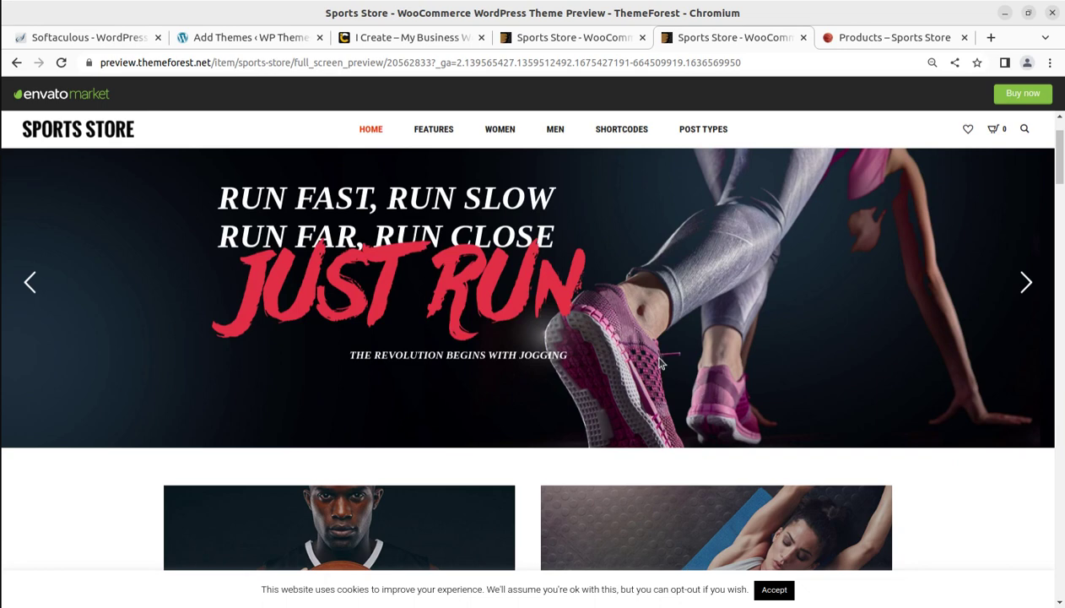
# Make the I Create page the last open browser tab and review its home page down to the three service options
pyautogui.moveTo(374, 36); pyautogui.dragTo(816, 39)
pyautogui.scroll(3, 720, 224)
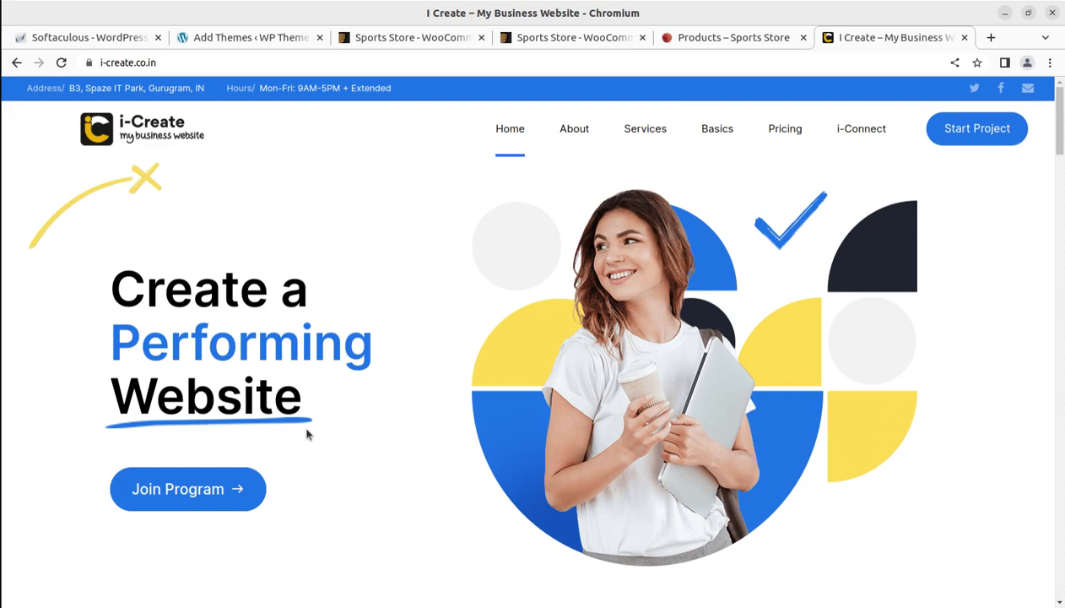
pyautogui.scroll(-3, 364, 402)
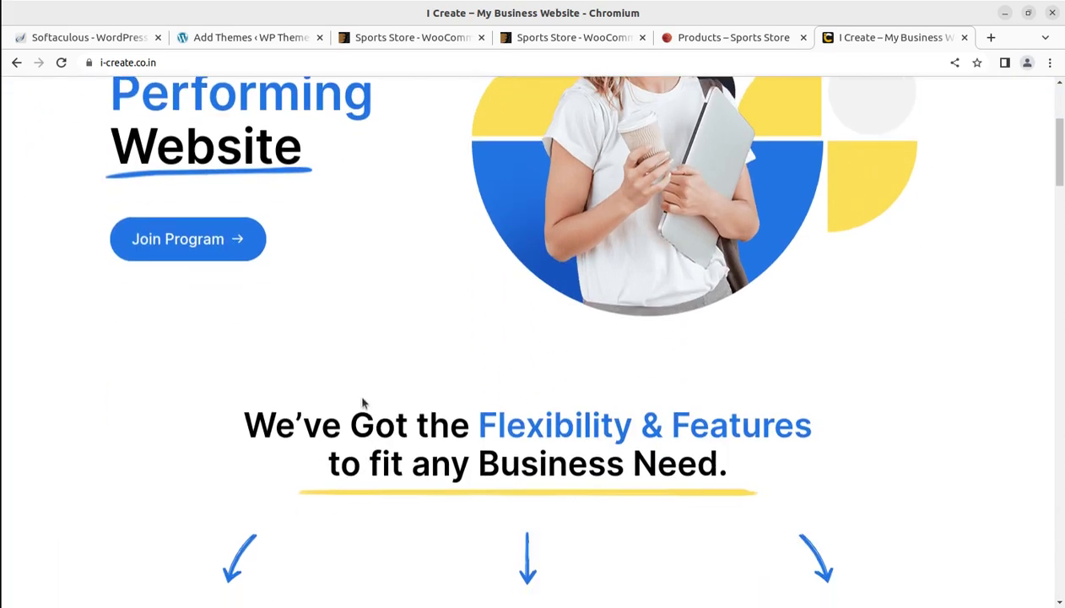
pyautogui.scroll(-1, 363, 398)
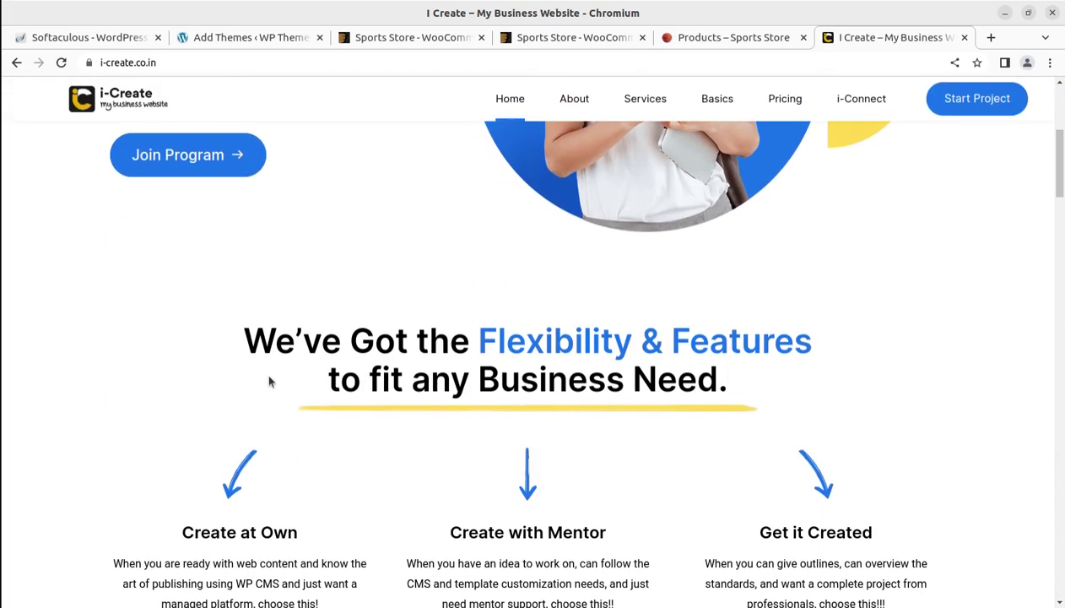
pyautogui.scroll(-3, 270, 381)
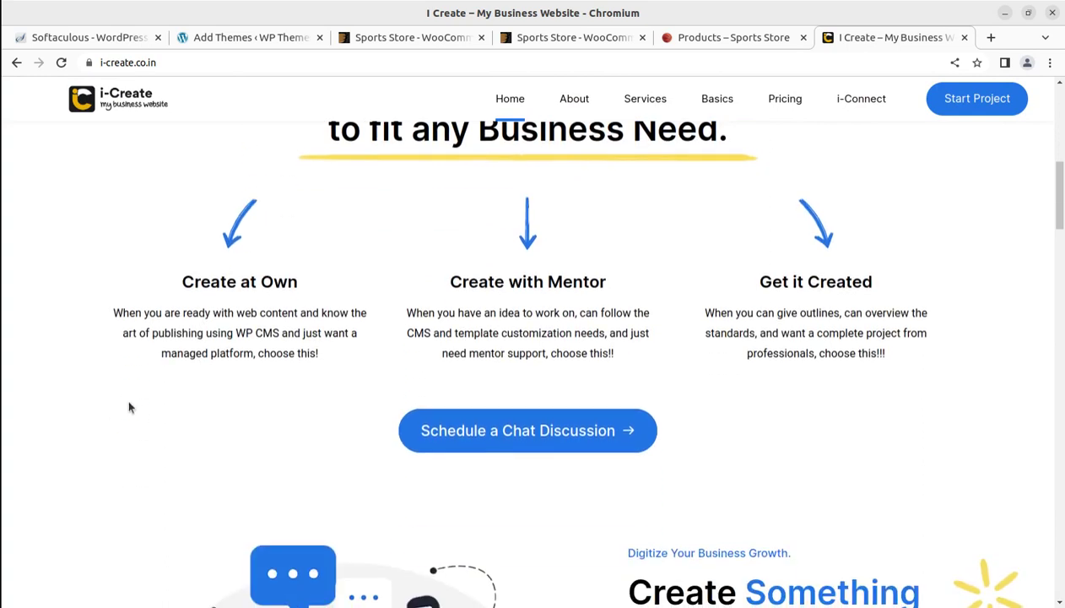
pyautogui.scroll(5, 249, 351)
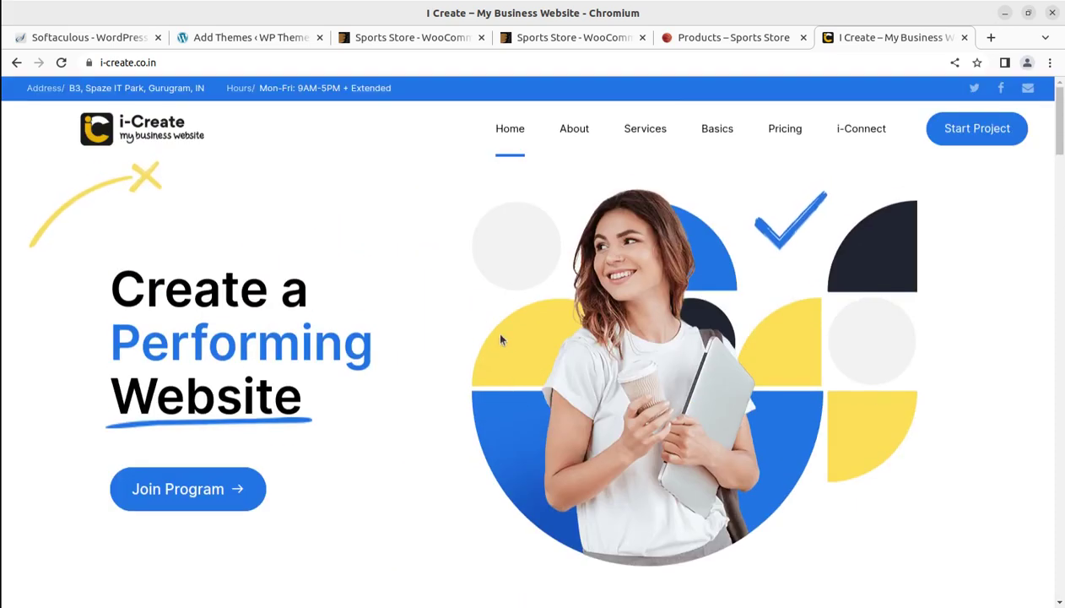
# Switch to the Sports Store listing on ThemeForest, checking its full-screen live preview in between
pyautogui.click(419, 37)
pyautogui.scroll(3, 379, 407)
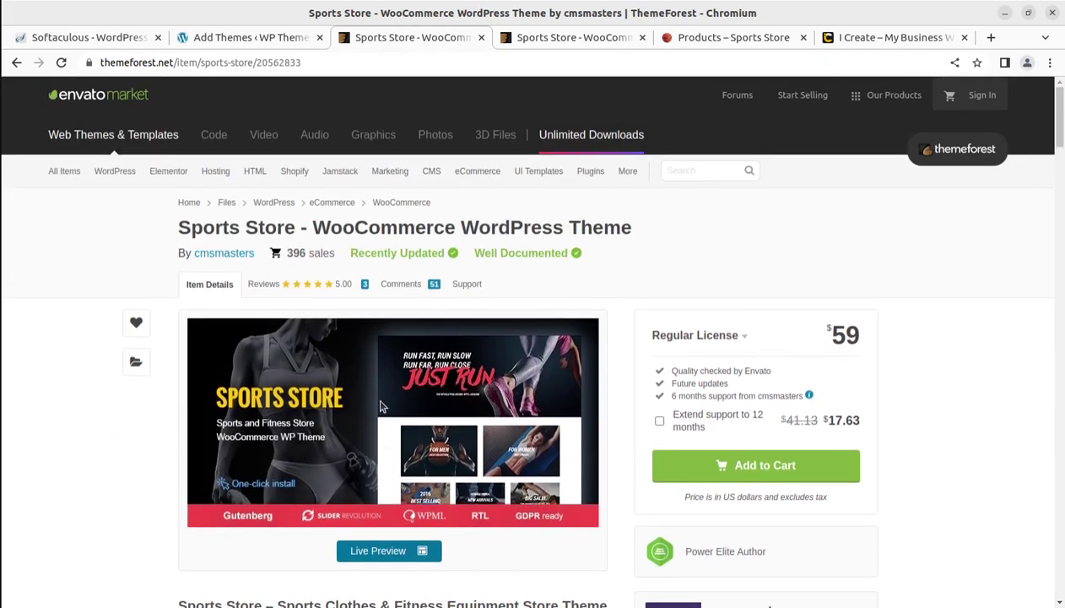
pyautogui.click(540, 39)
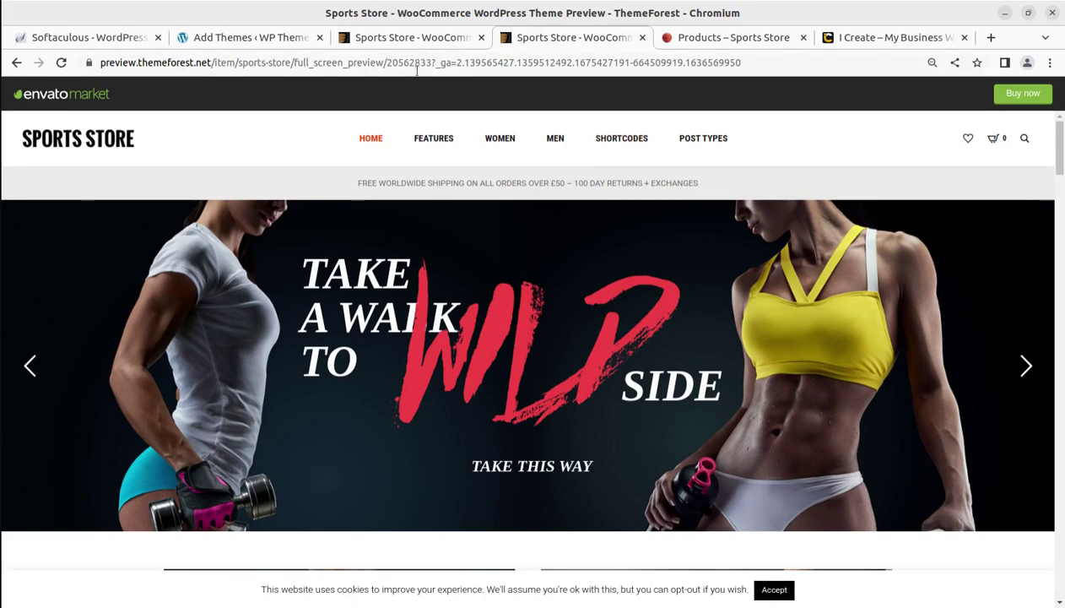
pyautogui.click(396, 38)
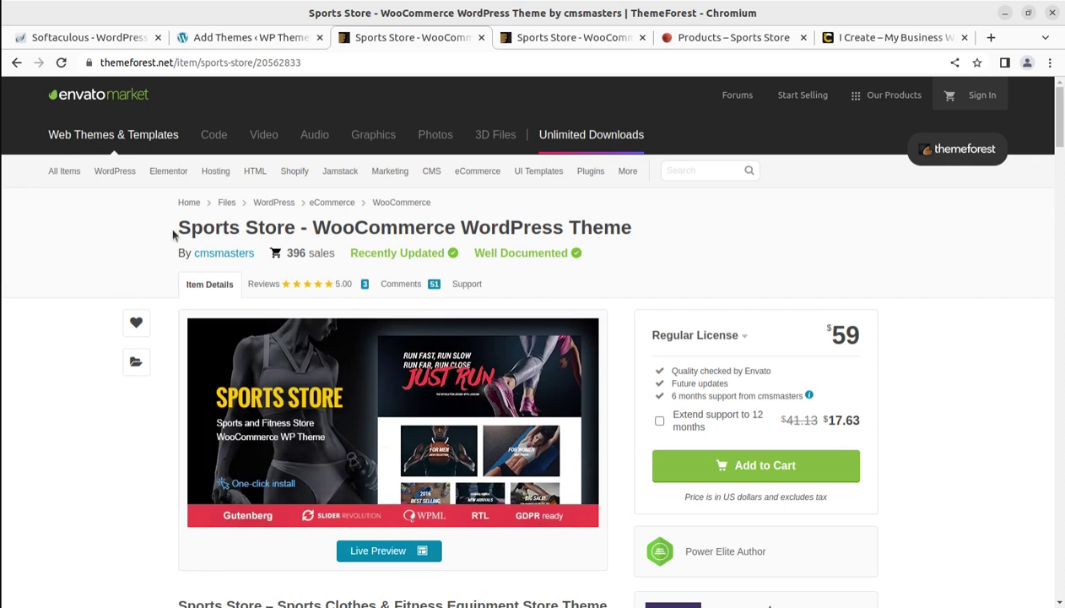
# Highlight "Sports Store" and the WooCommerce part of the theme title on the listing page
pyautogui.moveTo(174, 228); pyautogui.dragTo(293, 228)
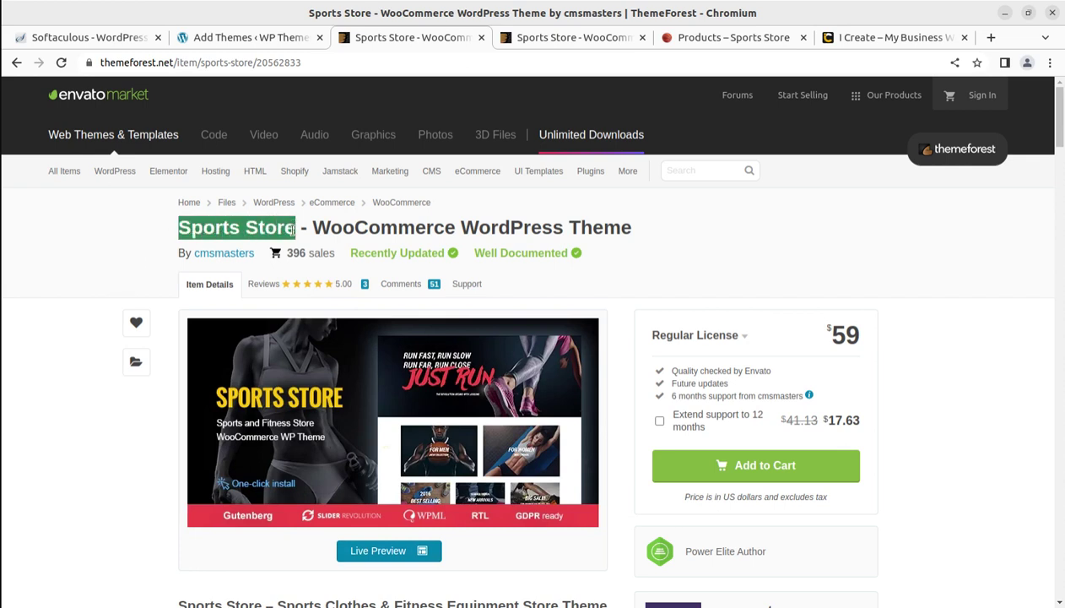
pyautogui.click(138, 234)
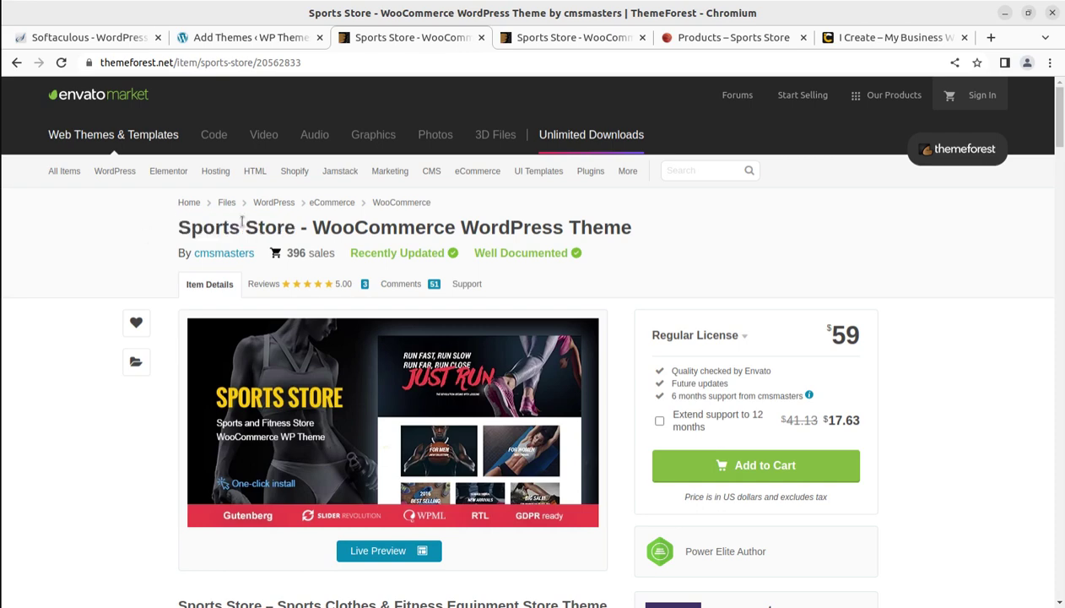
pyautogui.moveTo(306, 228); pyautogui.dragTo(478, 228)
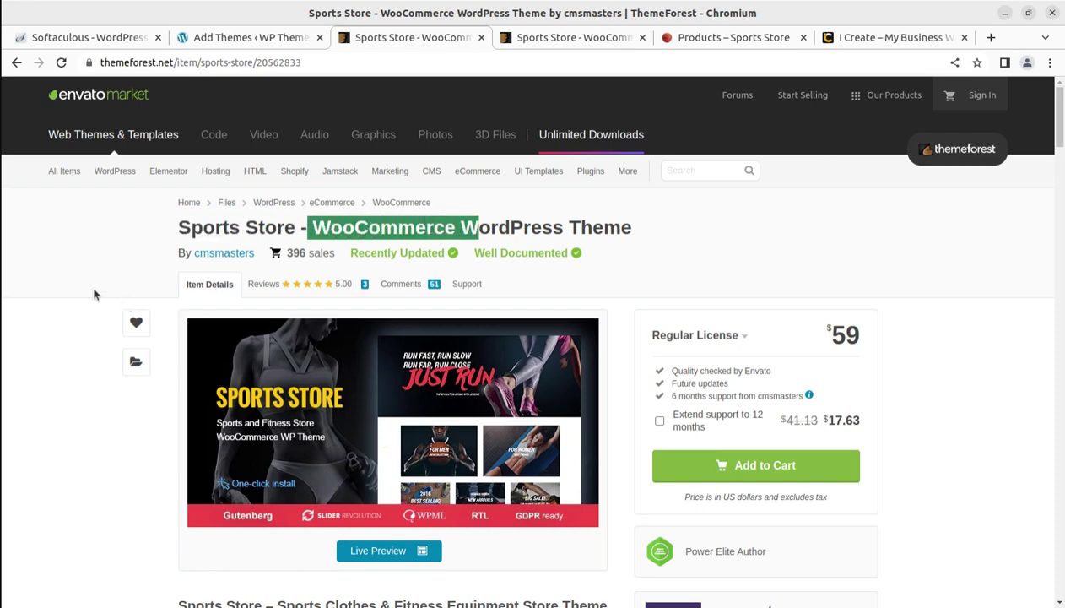
# Highlight the author name cmsmasters and the Power Elite Author label on the theme listing
pyautogui.scroll(-2, 97, 294)
pyautogui.scroll(-2, 97, 294)
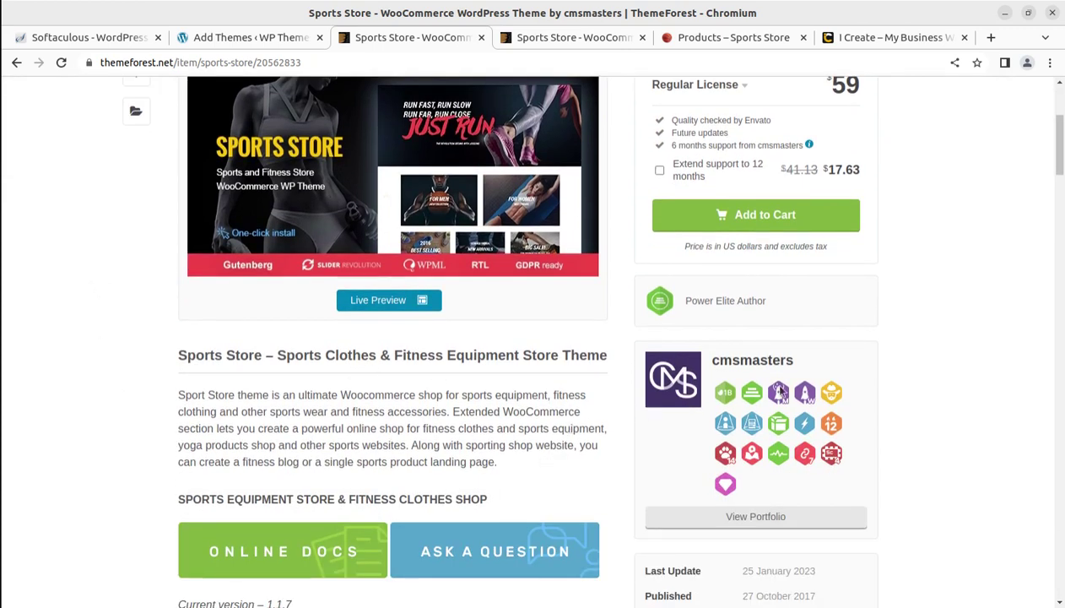
pyautogui.moveTo(798, 361); pyautogui.dragTo(713, 360)
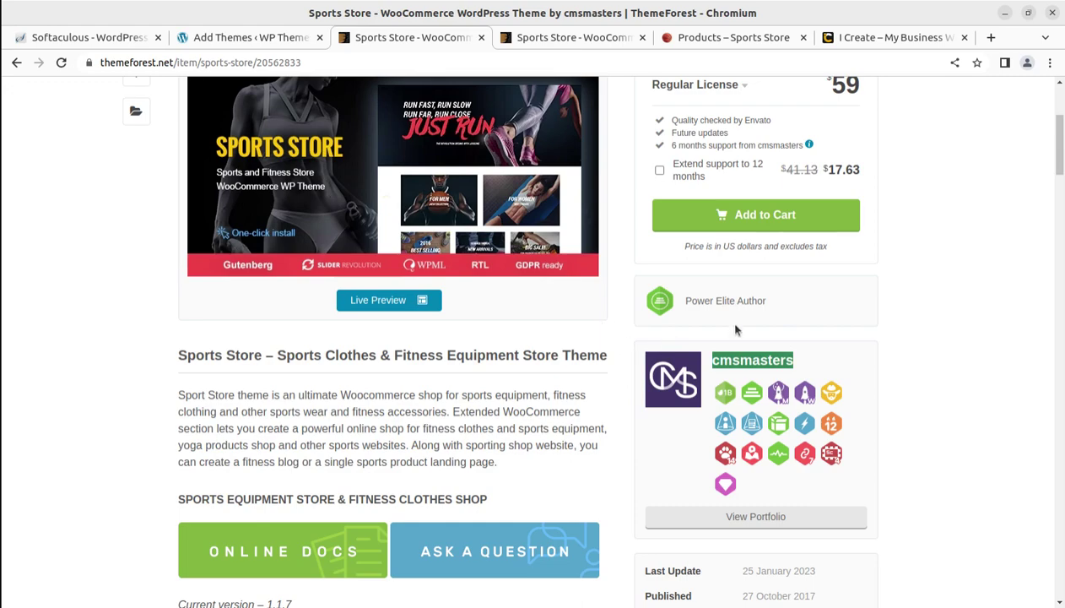
pyautogui.moveTo(789, 302); pyautogui.dragTo(686, 303)
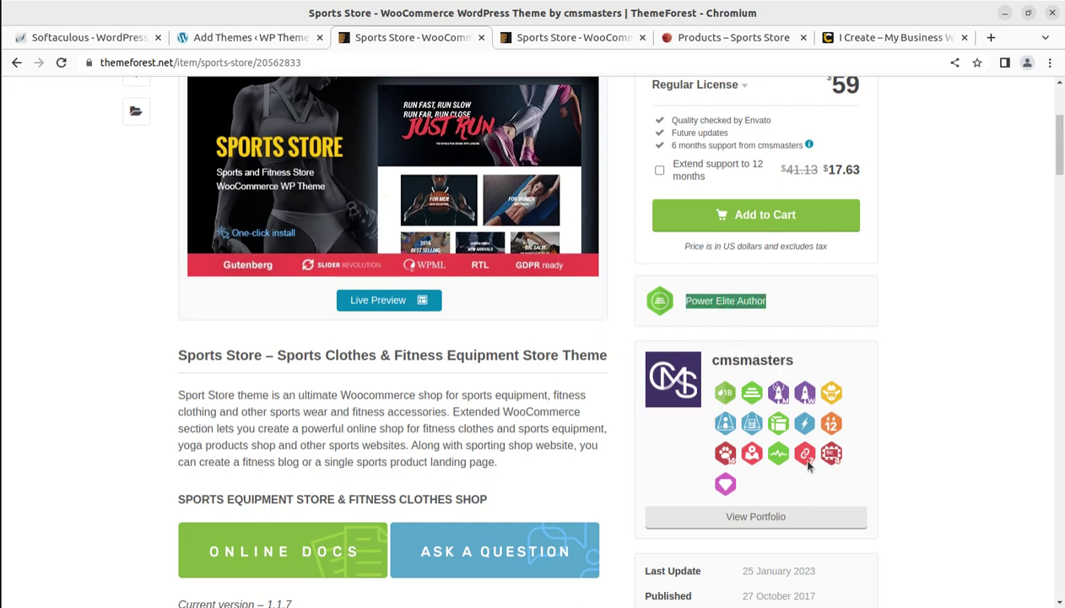
# Highlight the theme's published date and its last update date in the item details
pyautogui.scroll(-3, 798, 460)
pyautogui.scroll(4, 232, 484)
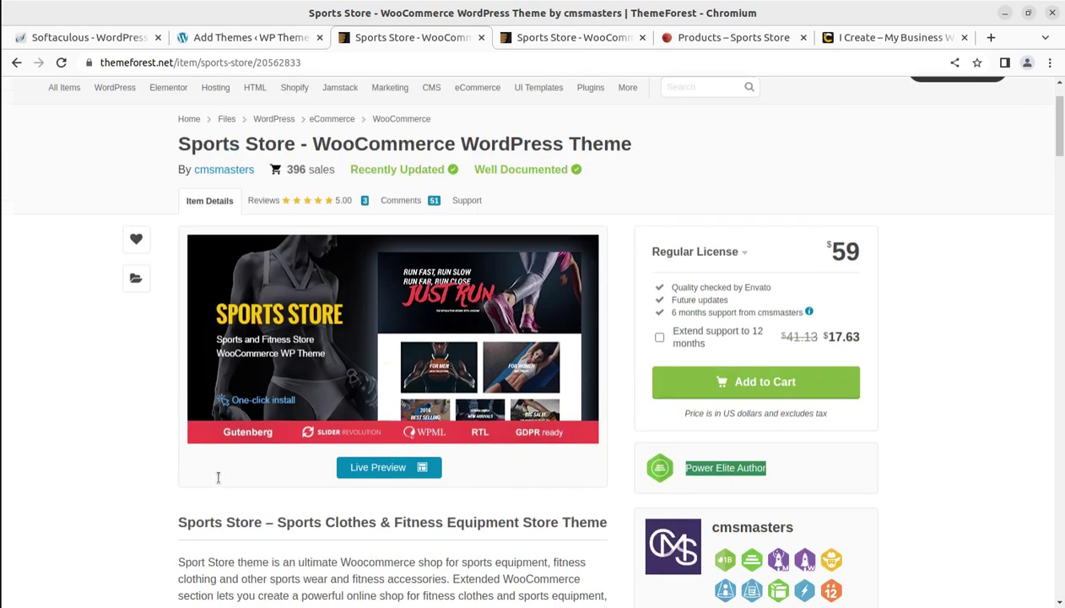
pyautogui.scroll(-3, 219, 478)
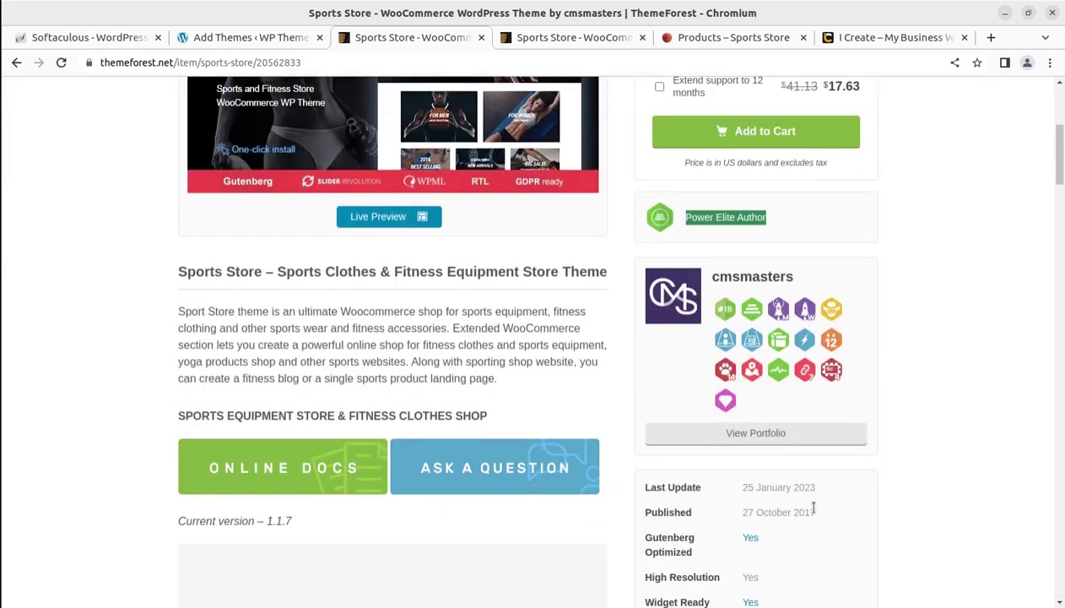
pyautogui.click(798, 512)
pyautogui.moveTo(798, 512); pyautogui.dragTo(733, 512)
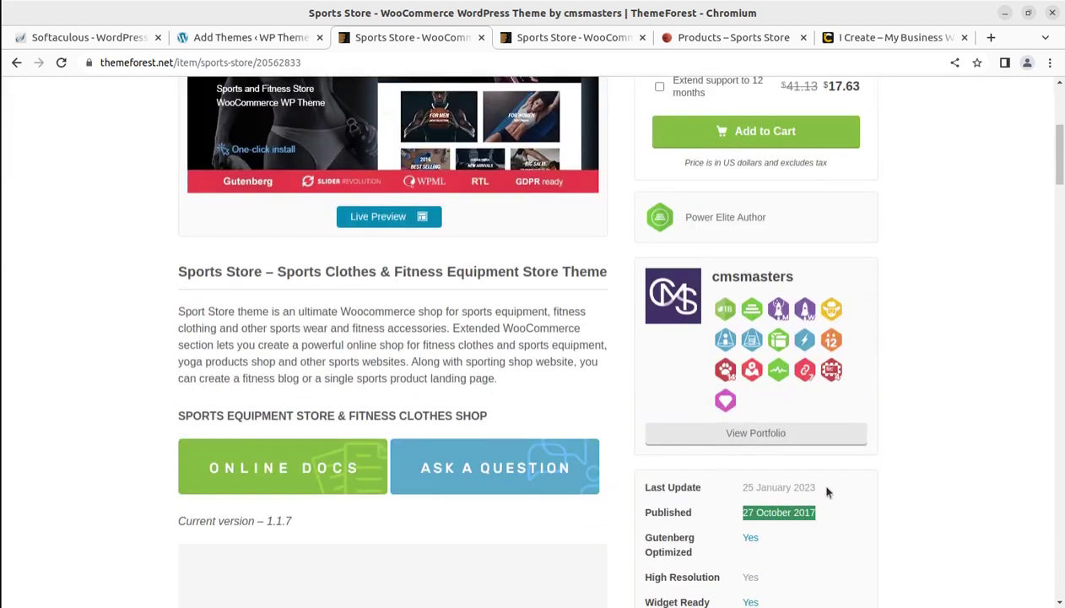
pyautogui.moveTo(817, 486); pyautogui.dragTo(742, 488)
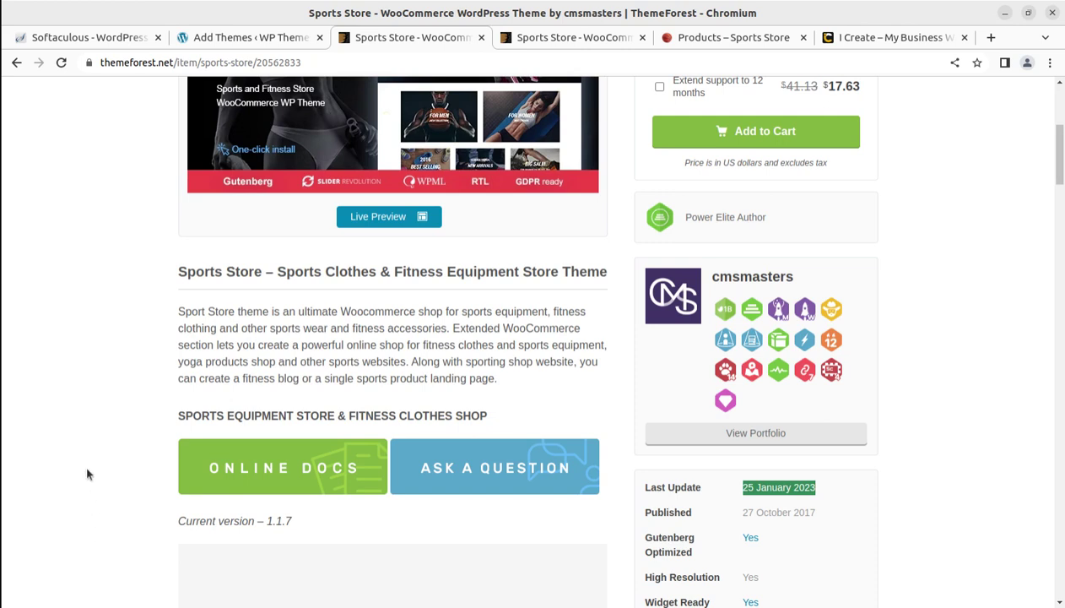
# Look through the Sports Store listing's item details and feature previews down to Color Selection, ending back at the listing header
pyautogui.scroll(-5, 87, 474)
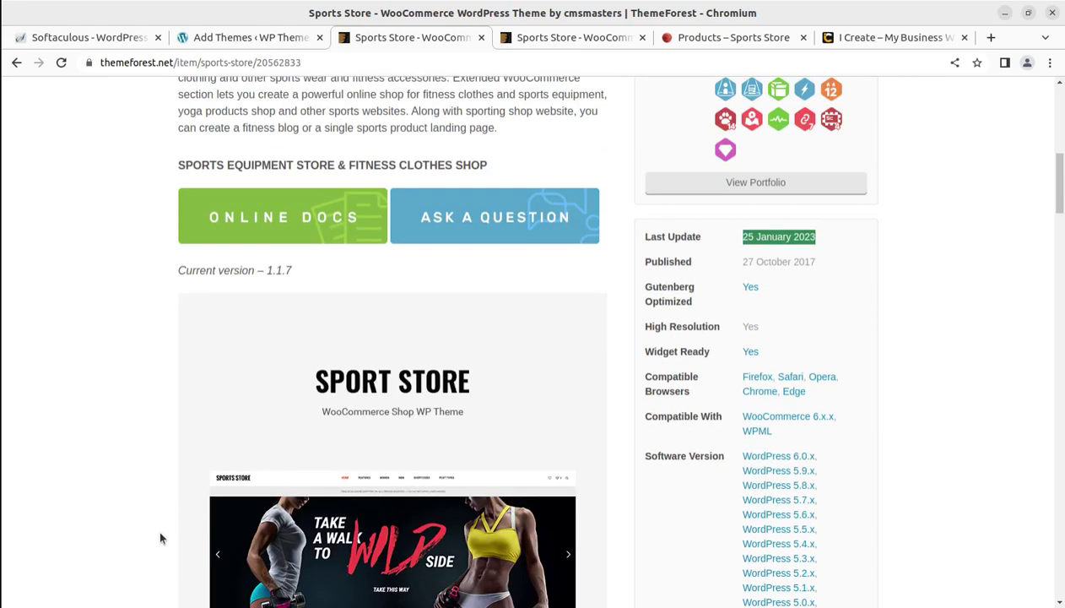
pyautogui.scroll(-12, 188, 507)
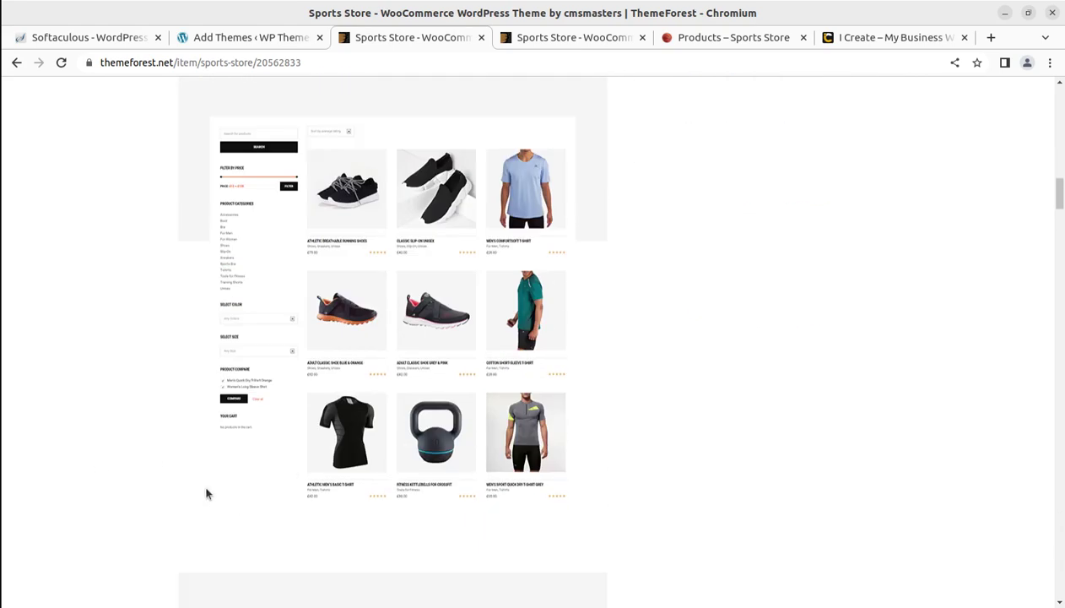
pyautogui.scroll(-5, 200, 484)
pyautogui.scroll(-2, 200, 486)
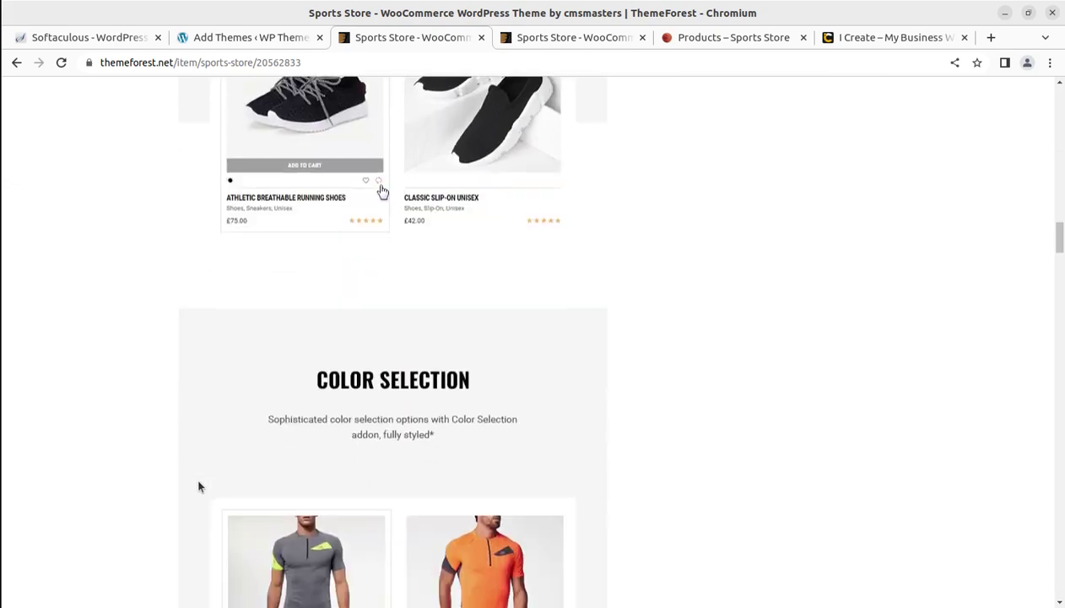
pyautogui.scroll(15, 199, 486)
pyautogui.scroll(10, 199, 486)
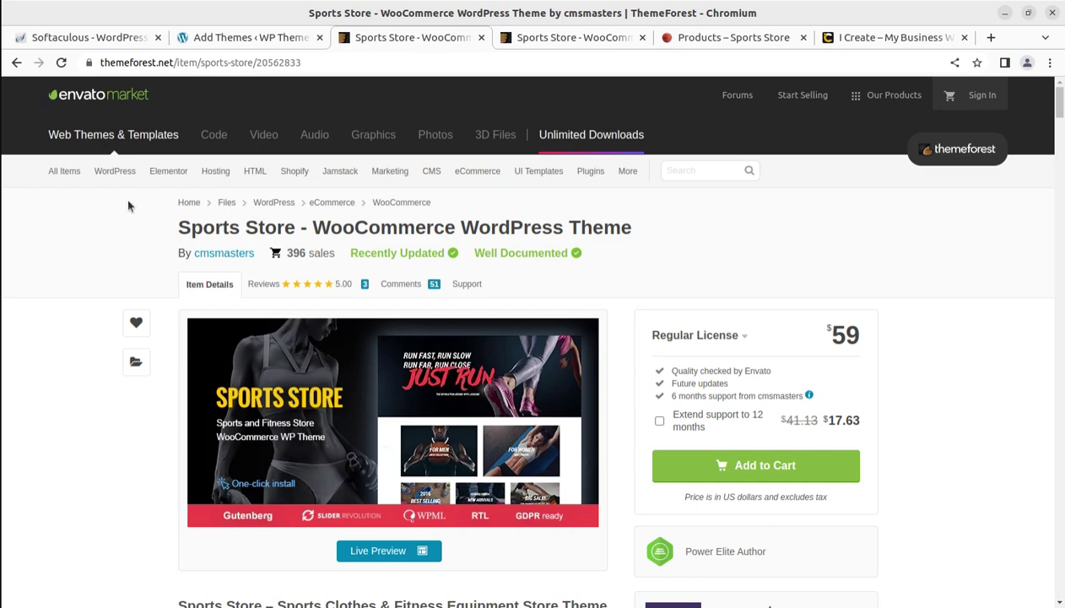
# Switch to the file manager's sportsstore_v1.1.7 folder and point out DEMO CONTENT, DOCS, Licensing and README!.txt one after another
pyautogui.click(10, 31)
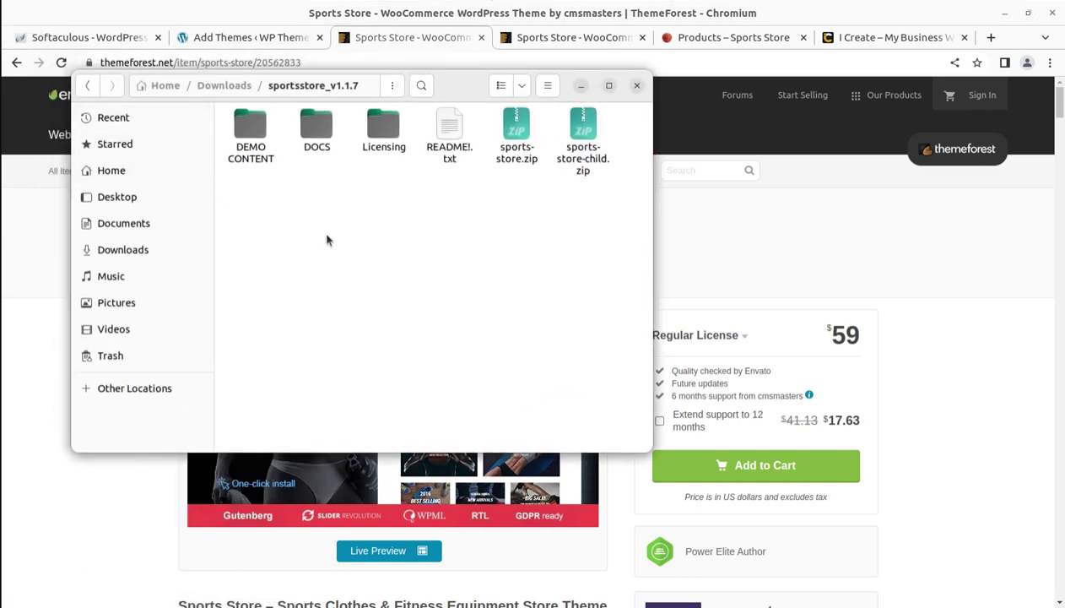
pyautogui.doubleClick(253, 135)
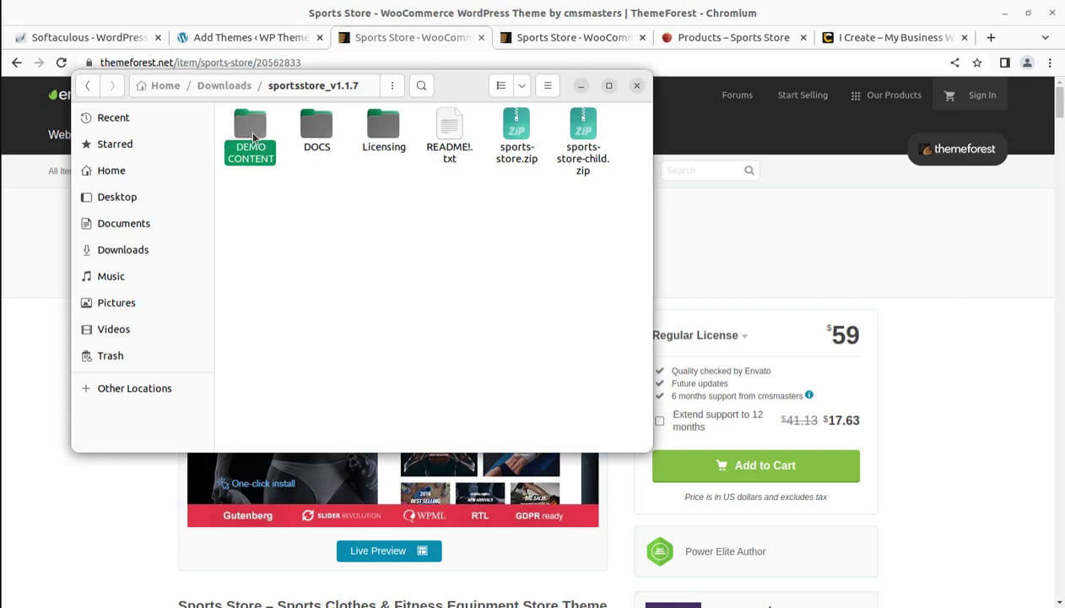
pyautogui.click(254, 85)
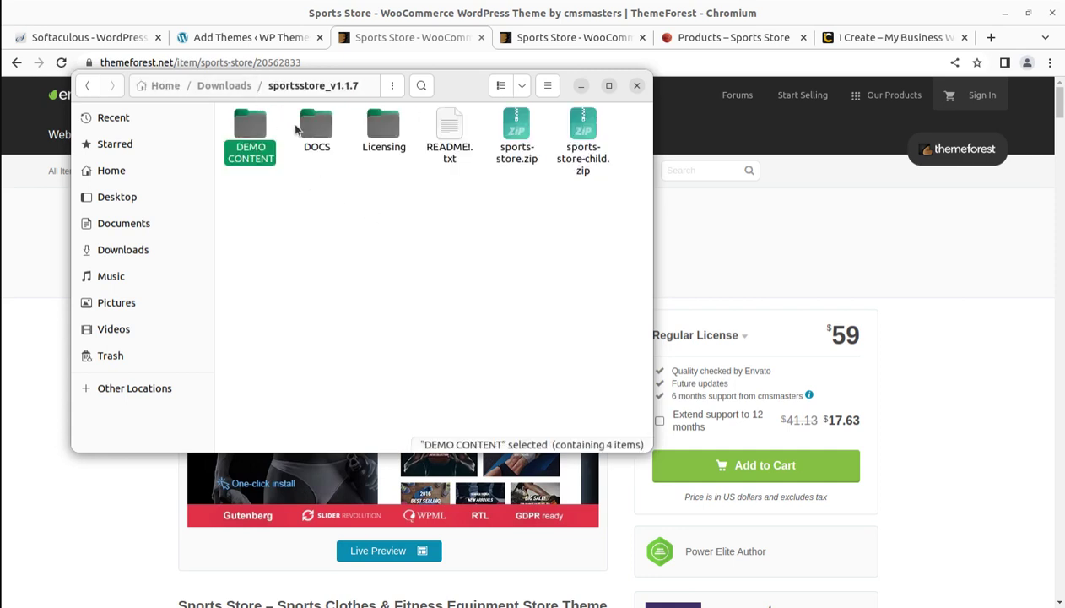
pyautogui.click(310, 129)
pyautogui.click(381, 127)
pyautogui.click(447, 127)
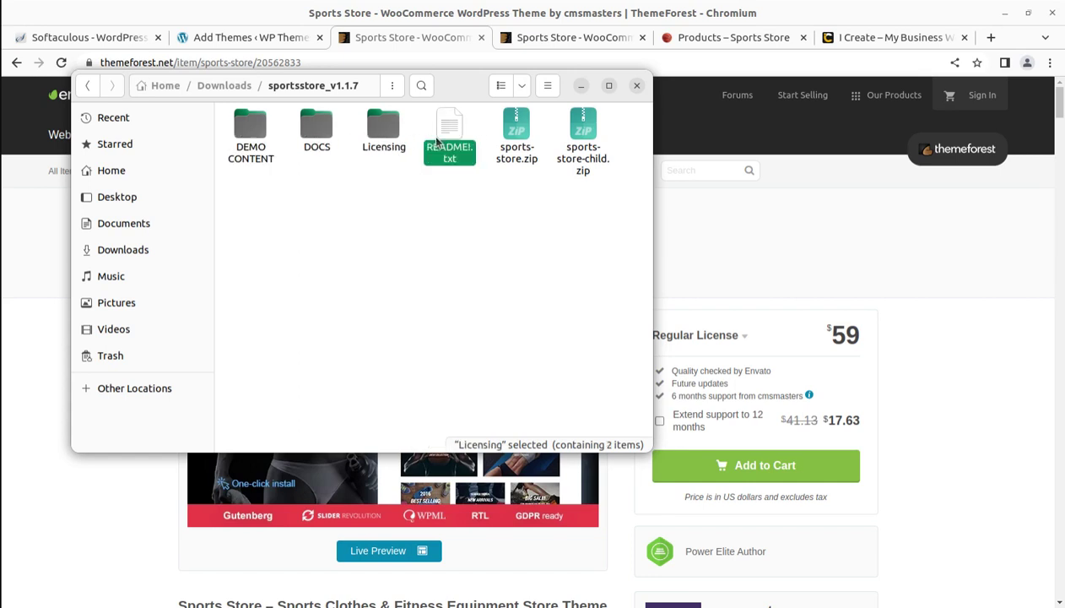
# Point out the sports-store-child.zip and sports-store.zip archives in the theme package, and minimize the folder window
pyautogui.click(509, 160)
pyautogui.click(581, 143)
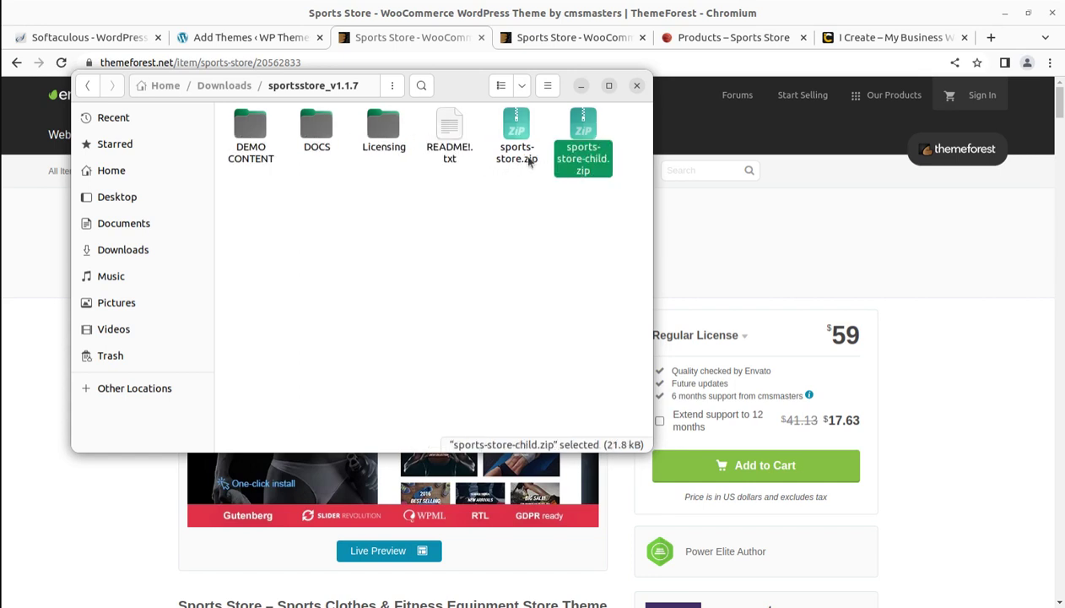
pyautogui.click(520, 156)
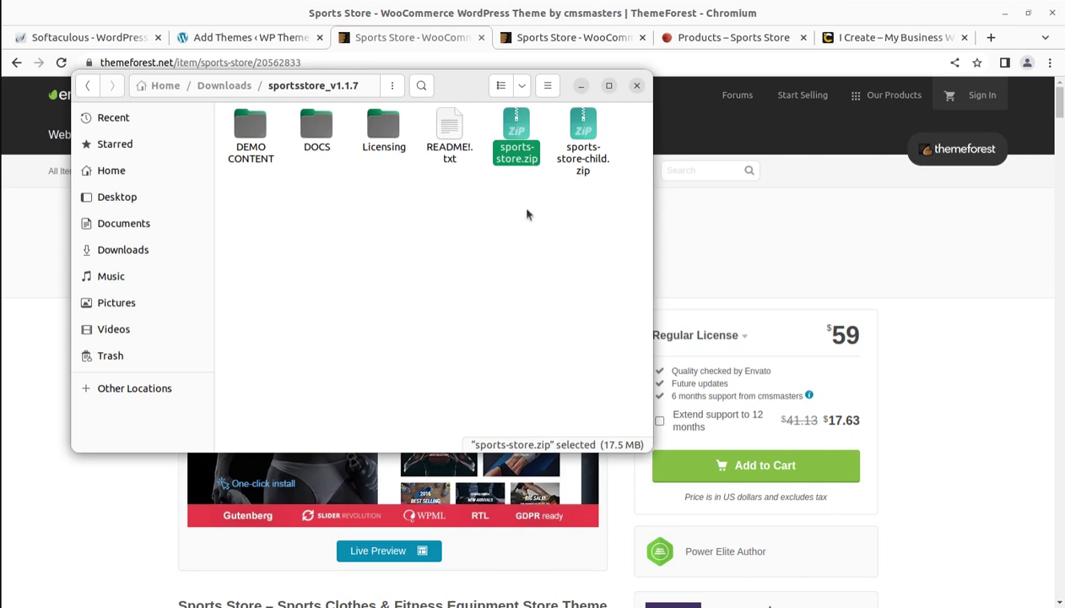
pyautogui.click(580, 86)
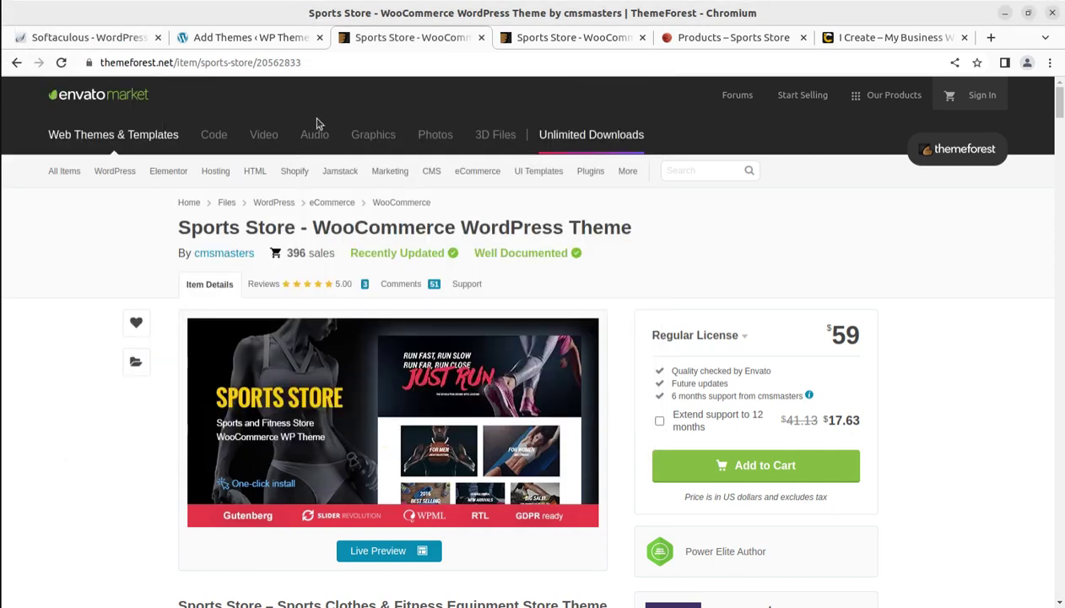
# Go from the Softaculous WordPress Management page to the cPanel home page and find WordPress Manager by Softaculous under Software
pyautogui.click(88, 39)
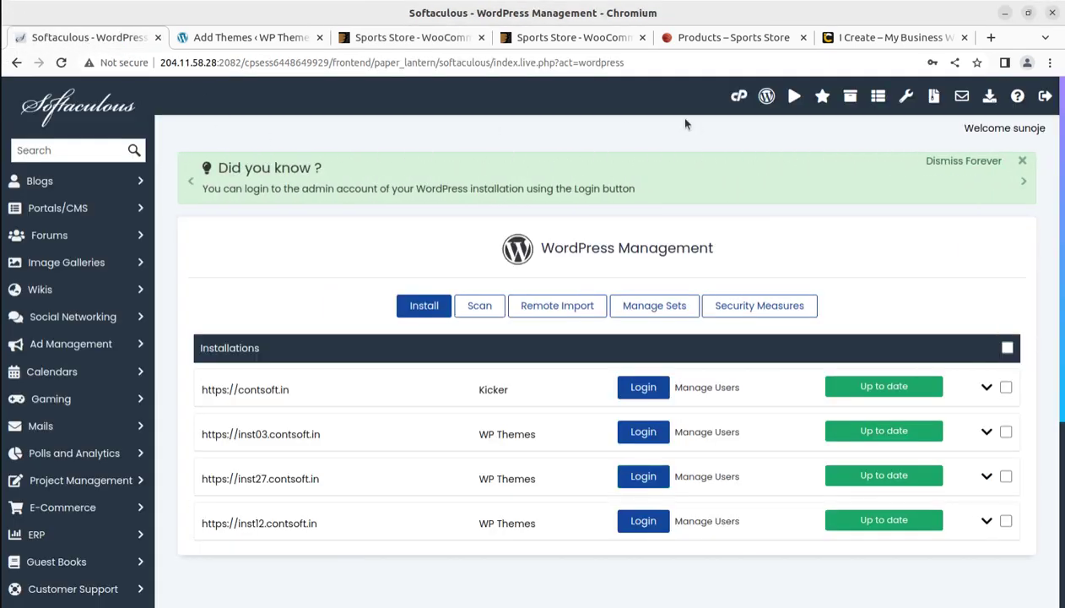
pyautogui.click(736, 98)
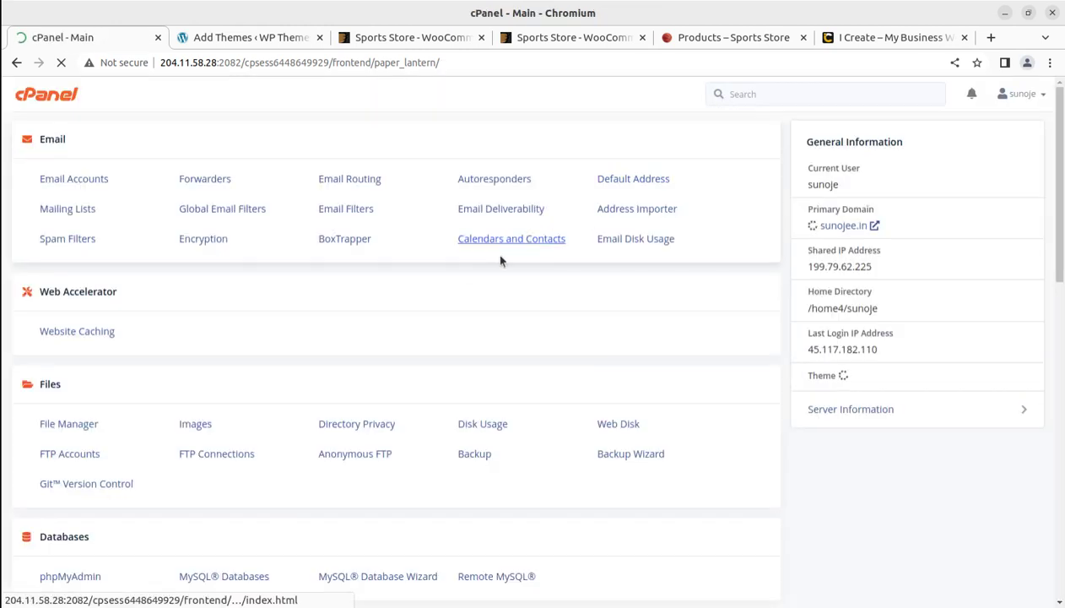
pyautogui.scroll(-1, 458, 271)
pyautogui.scroll(-2, 458, 274)
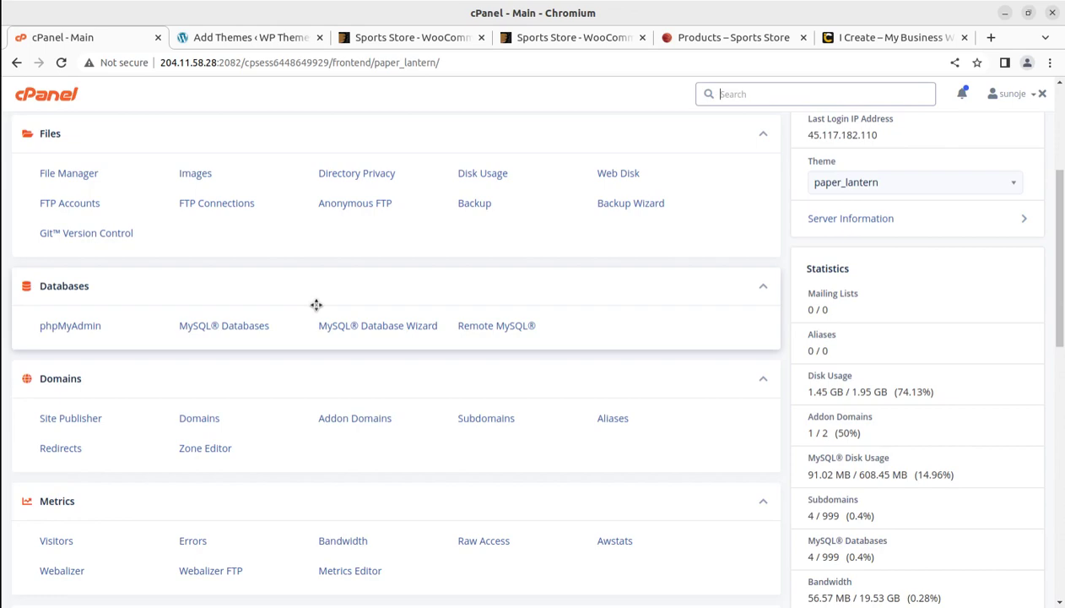
pyautogui.scroll(-7, 320, 310)
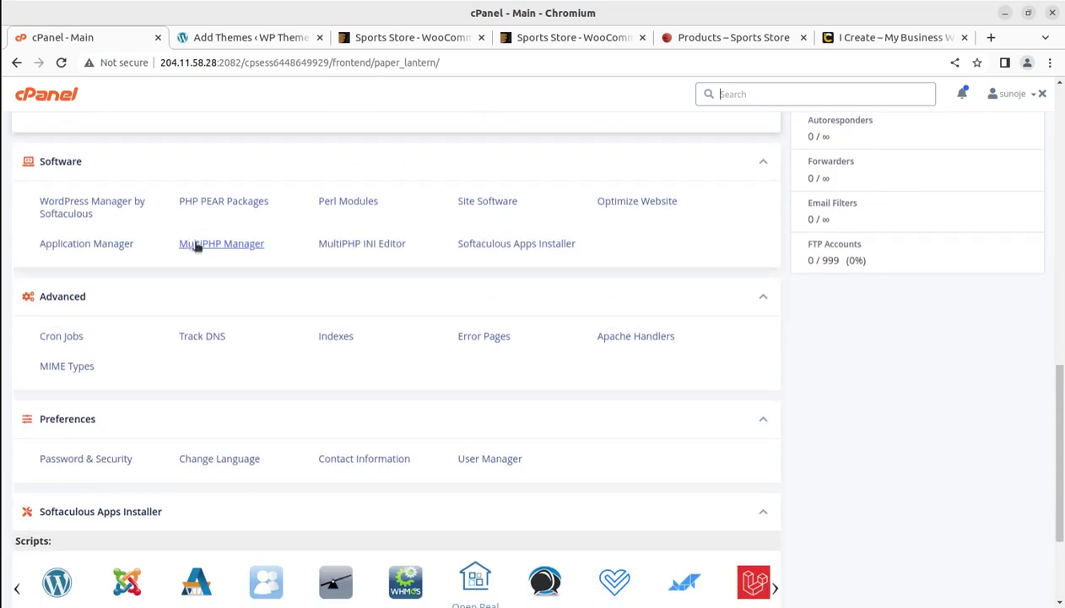
pyautogui.scroll(5, 295, 359)
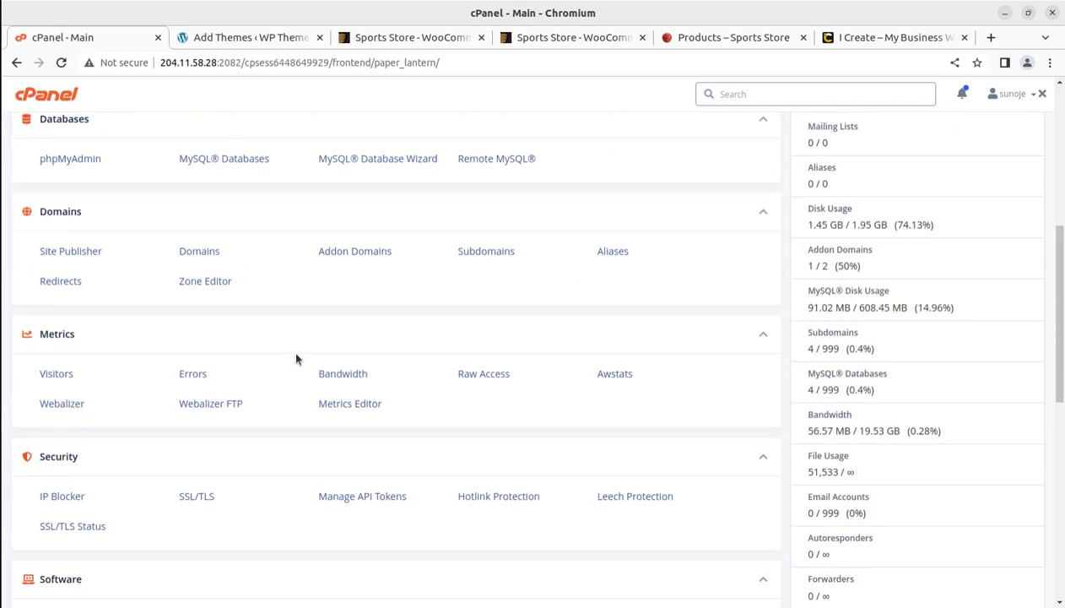
pyautogui.scroll(-2, 228, 380)
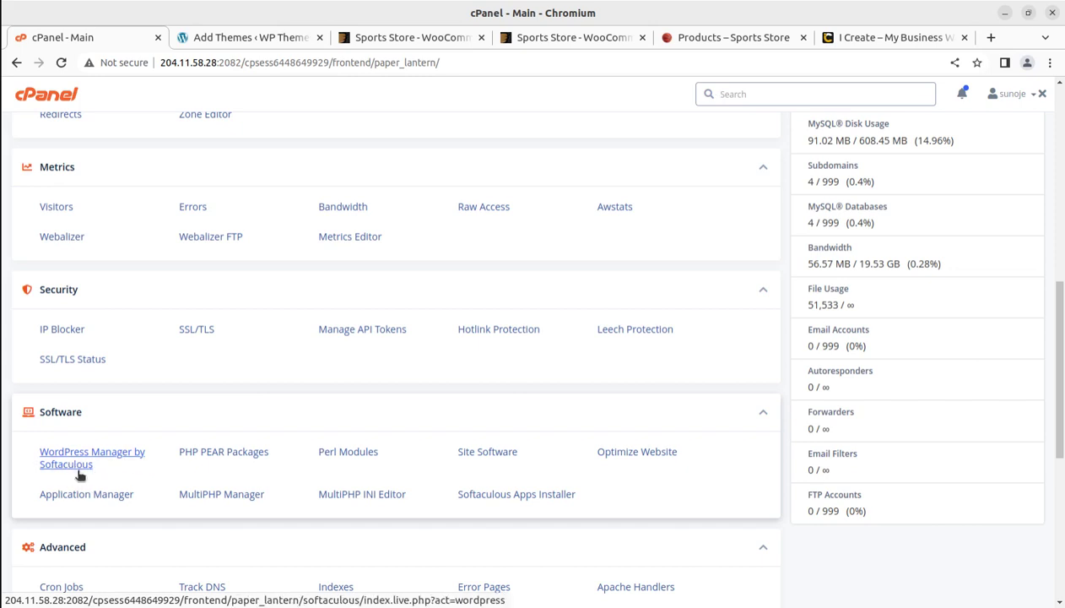
# Switch to the WordPress admin of inst27.contsoft.in, view its dashboard and open the installed themes page
pyautogui.click(239, 38)
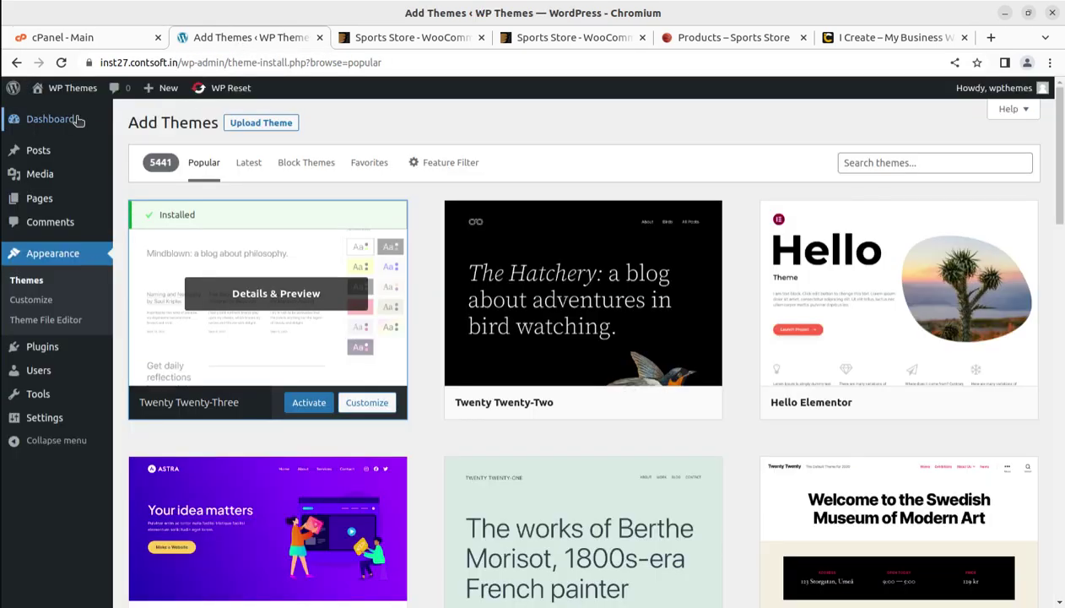
pyautogui.click(64, 123)
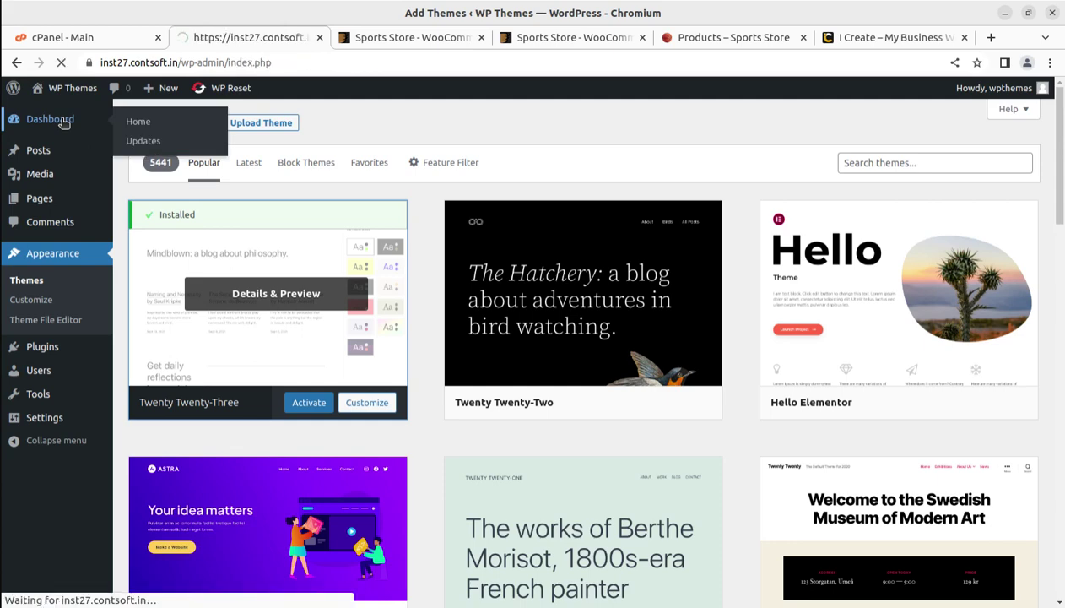
pyautogui.scroll(-3, 333, 306)
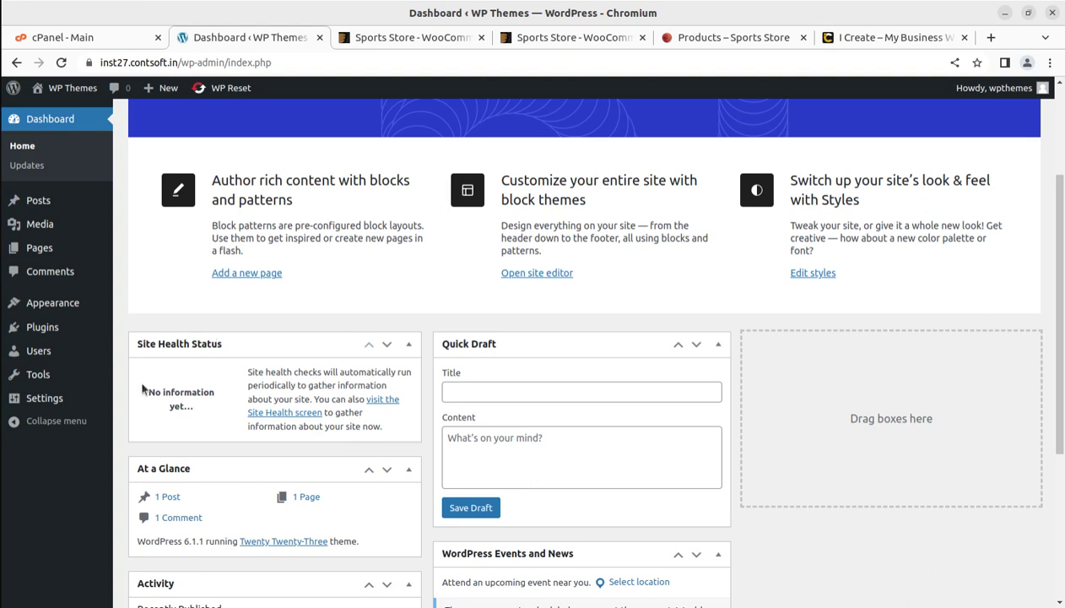
pyautogui.moveTo(51, 311)
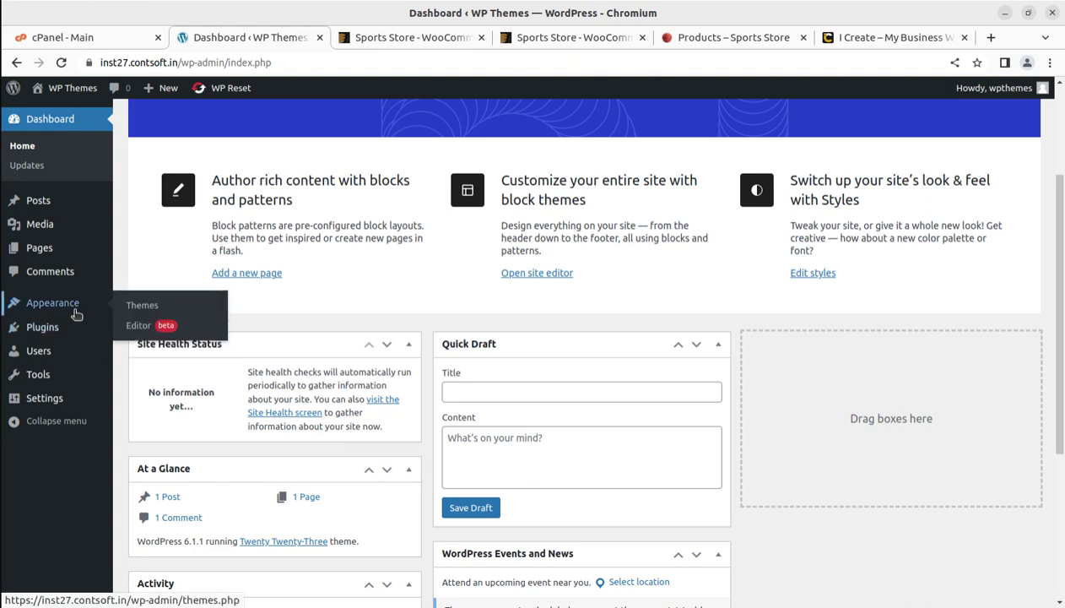
pyautogui.click(148, 311)
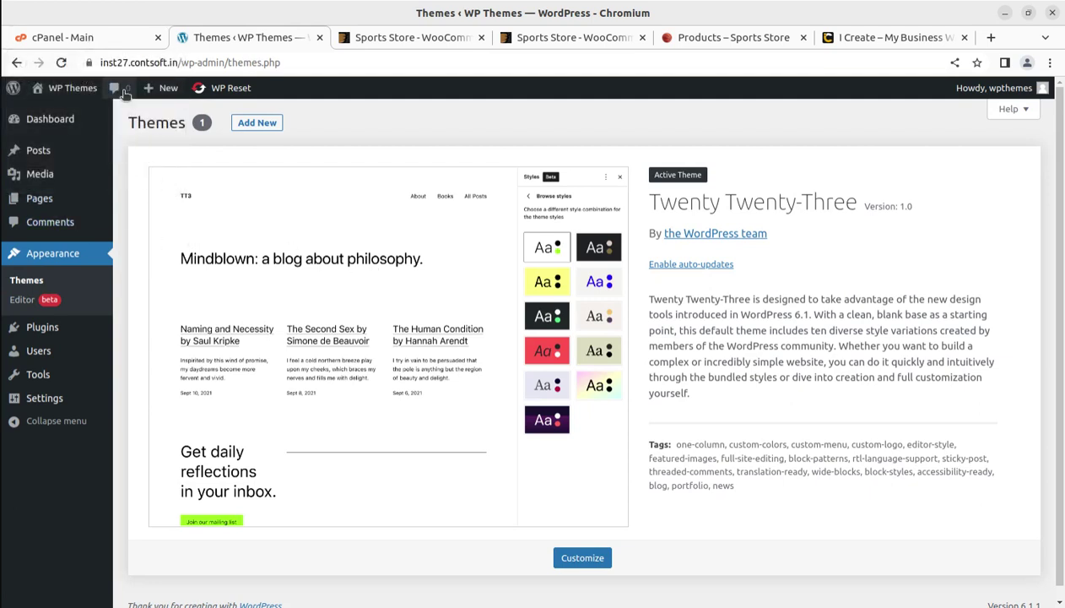
# Open File Manager from the cPanel home page and go to the inst27.contsoft.in/wp-content/themes folder
pyautogui.click(93, 41)
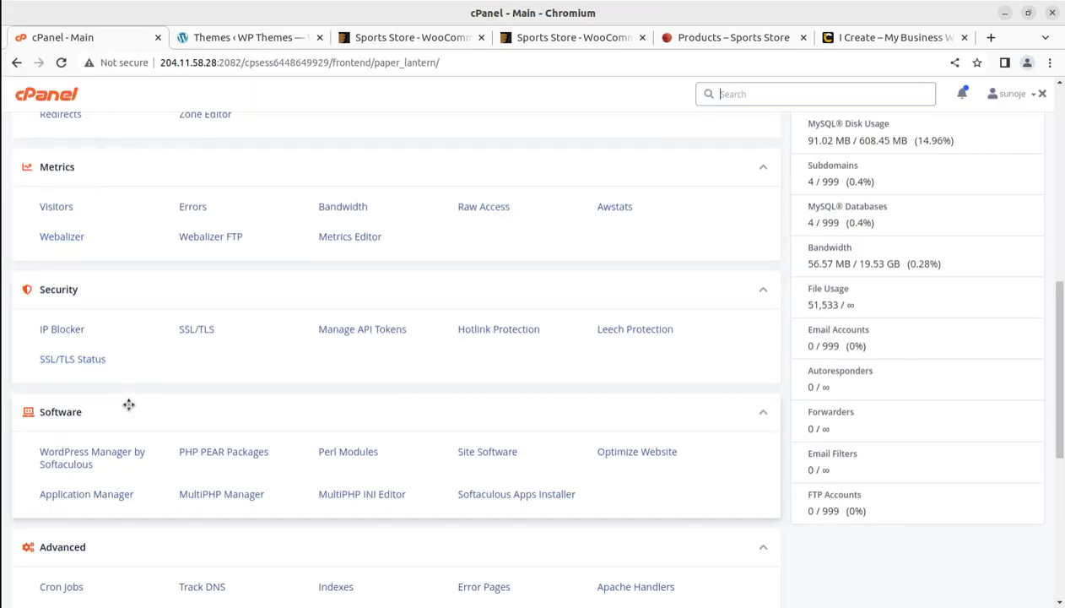
pyautogui.scroll(5, 123, 401)
pyautogui.click(68, 258)
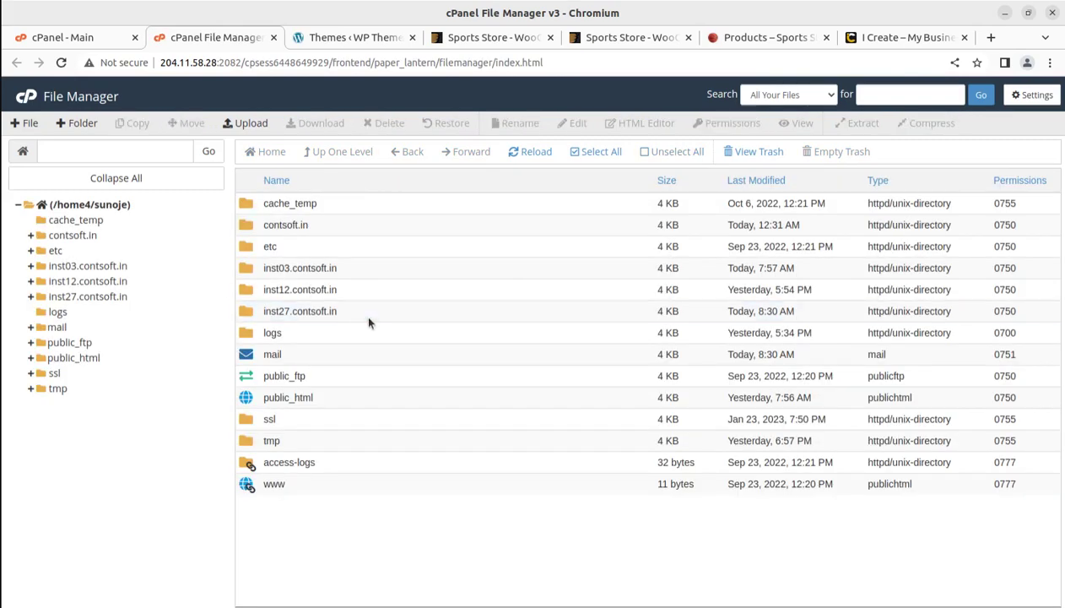
pyautogui.doubleClick(368, 318)
pyautogui.click(347, 248)
pyautogui.doubleClick(347, 247)
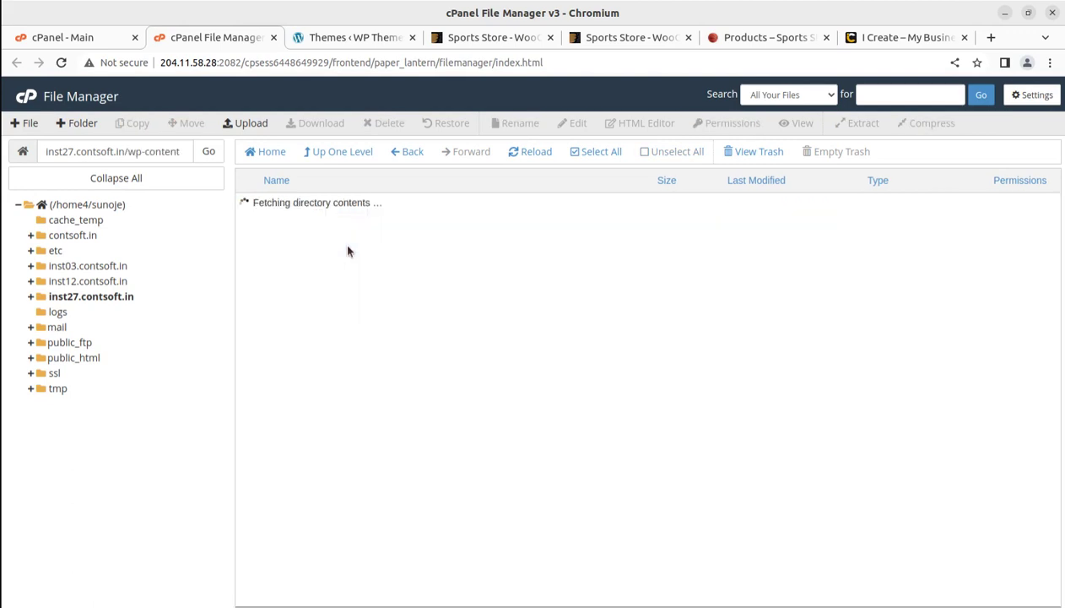
pyautogui.doubleClick(326, 228)
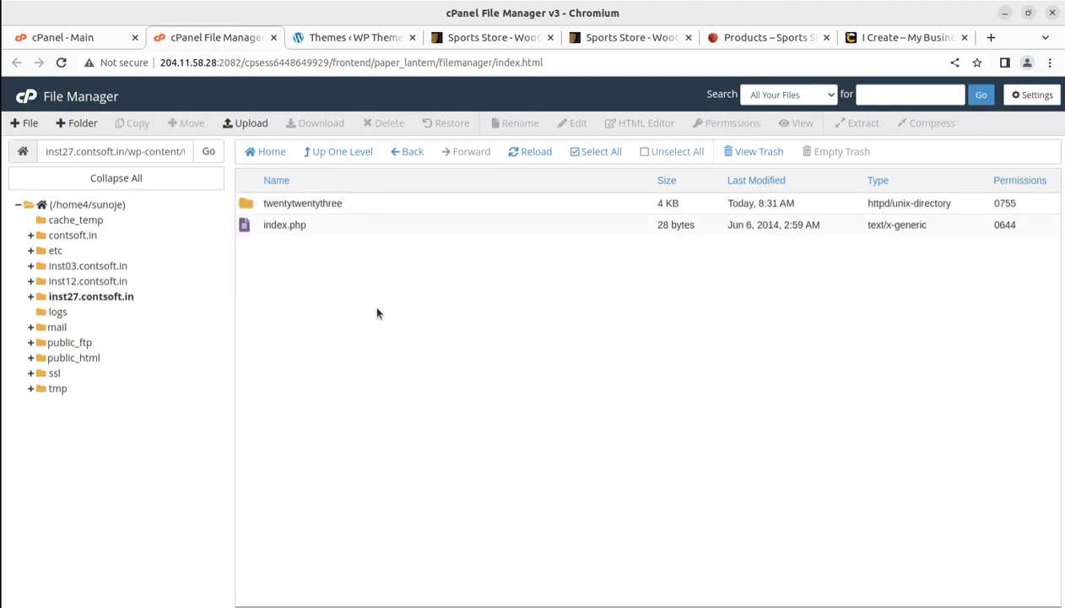
# Upload sports-store.zip from Downloads/sportsstore_v1.1.7 to the site's wp-content/themes folder
pyautogui.click(255, 127)
pyautogui.click(518, 320)
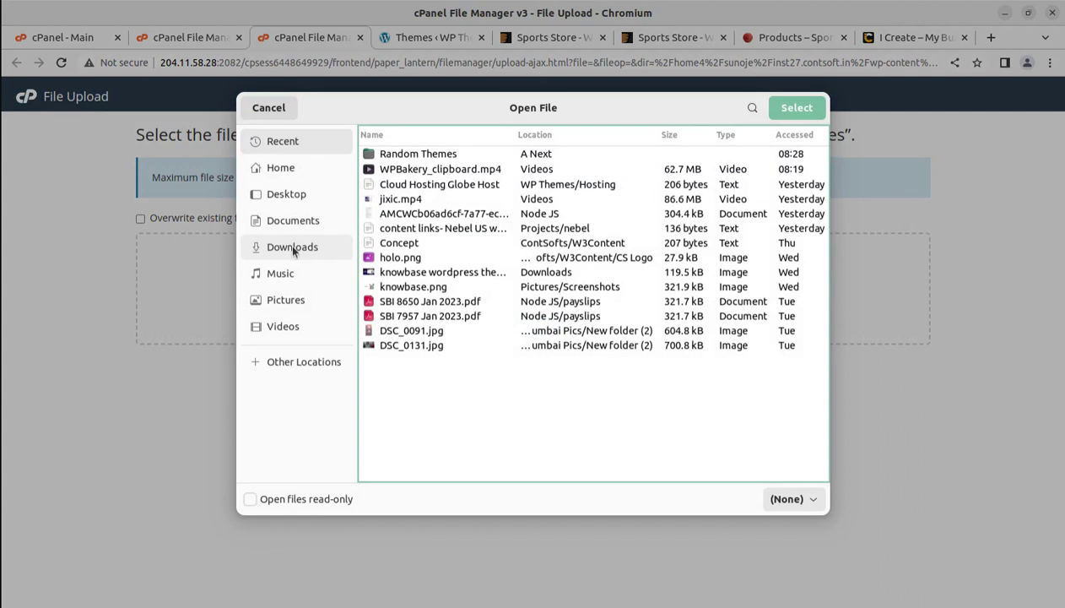
pyautogui.click(292, 247)
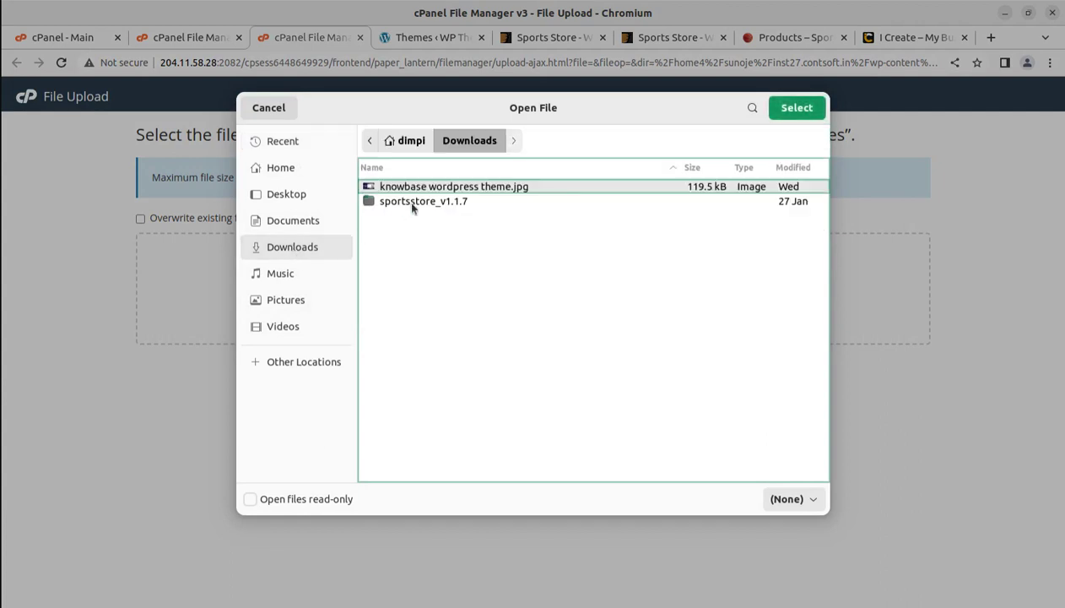
pyautogui.doubleClick(407, 202)
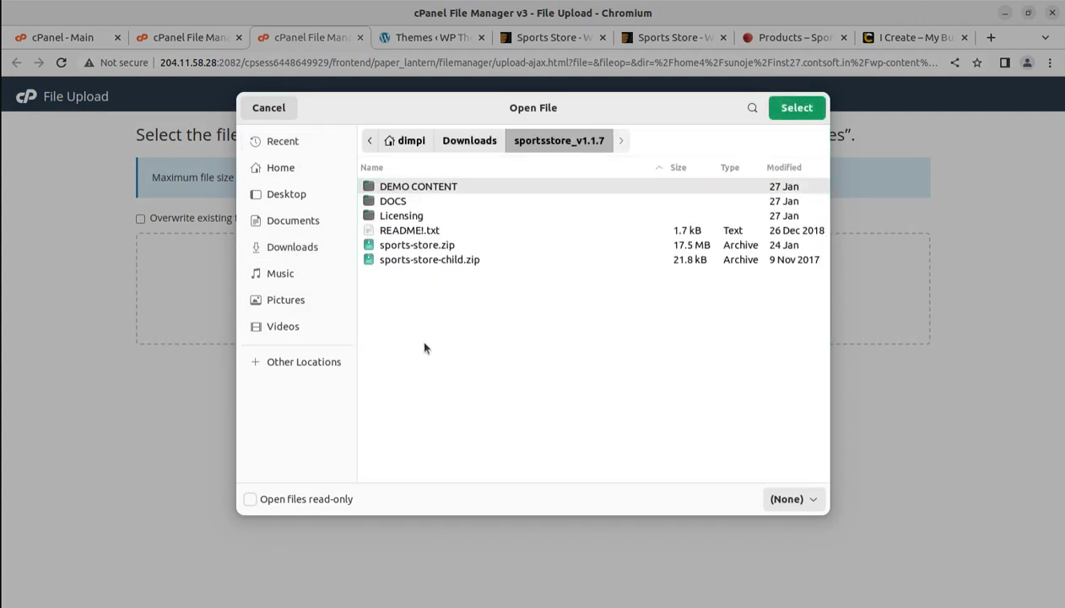
pyautogui.click(402, 250)
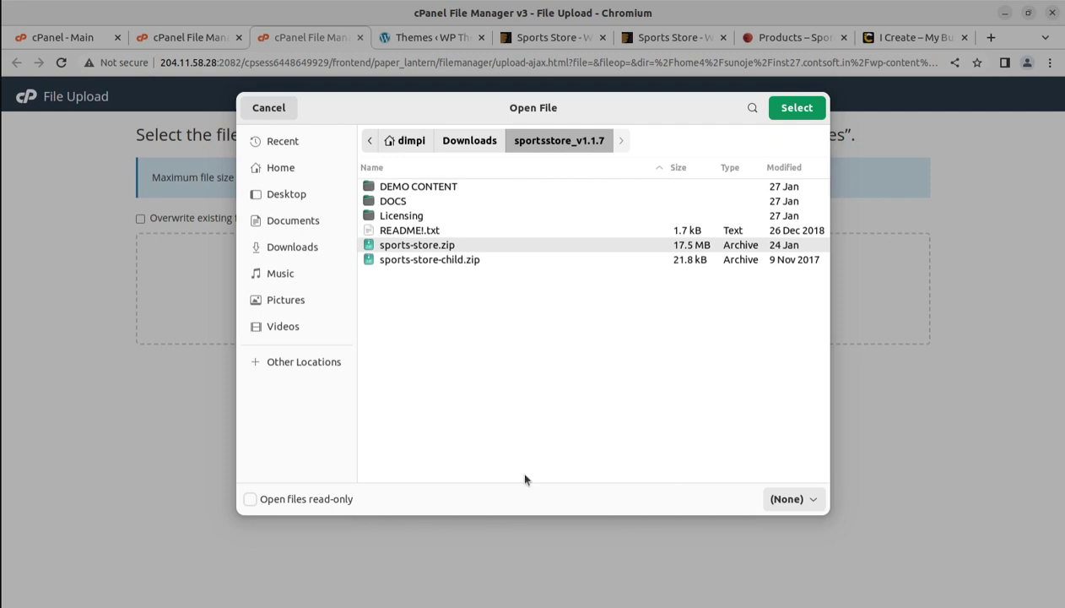
pyautogui.click(796, 108)
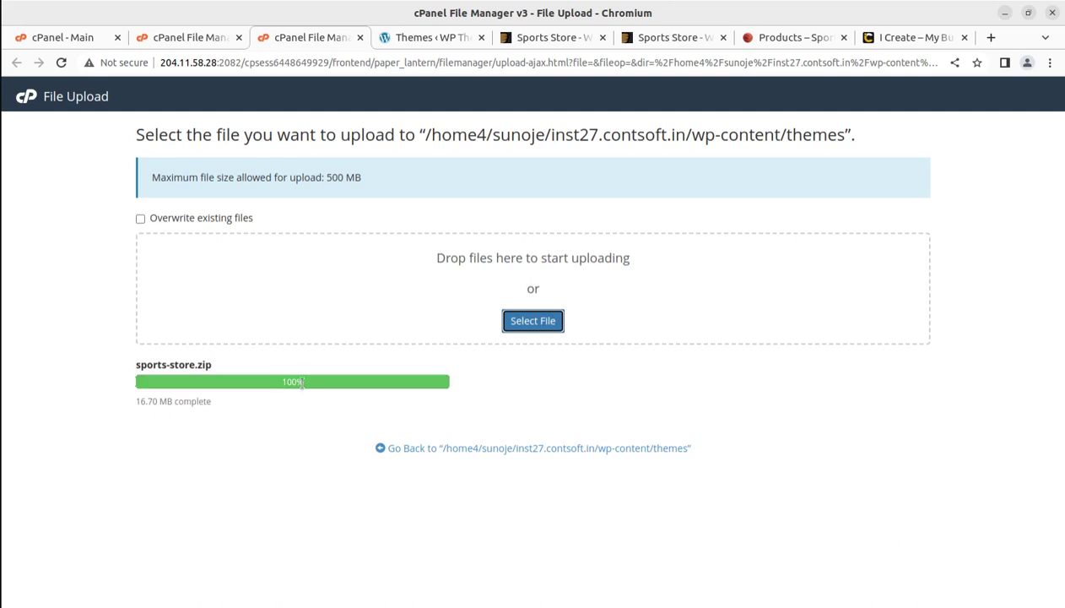
pyautogui.moveTo(304, 382); pyautogui.dragTo(281, 385)
# Return to the themes folder and extract sports-store.zip into /inst27.contsoft.in/wp-content/themes
pyautogui.click(438, 447)
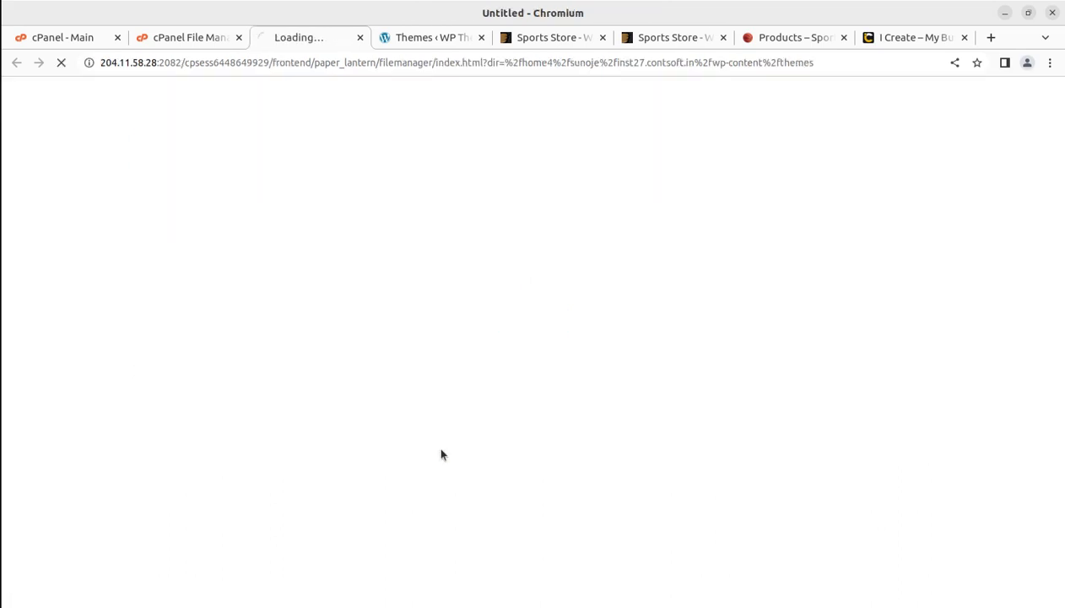
pyautogui.click(348, 250)
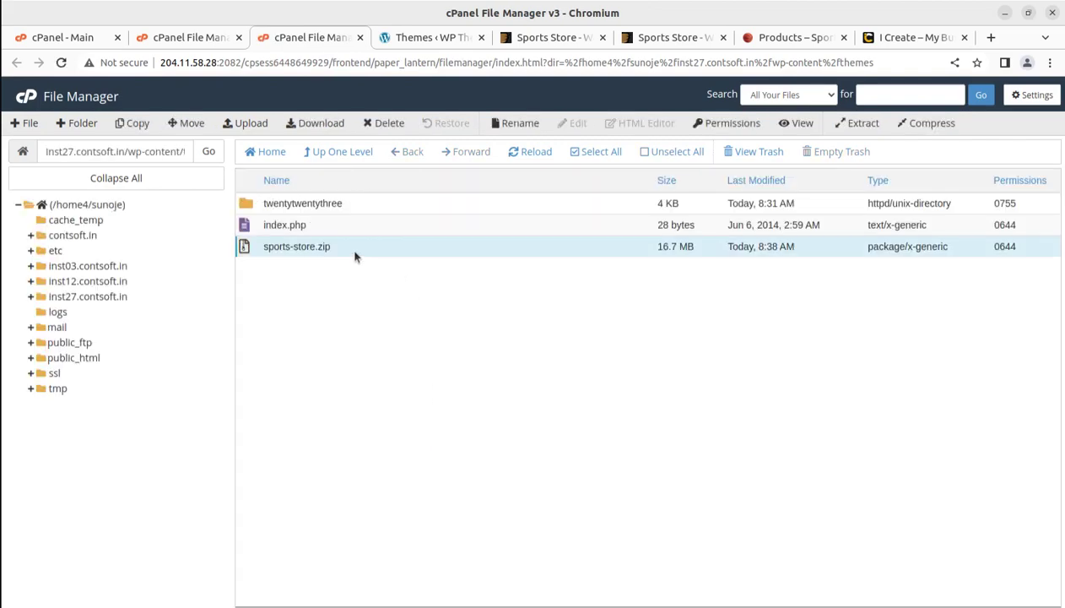
pyautogui.rightClick(351, 251)
pyautogui.click(393, 407)
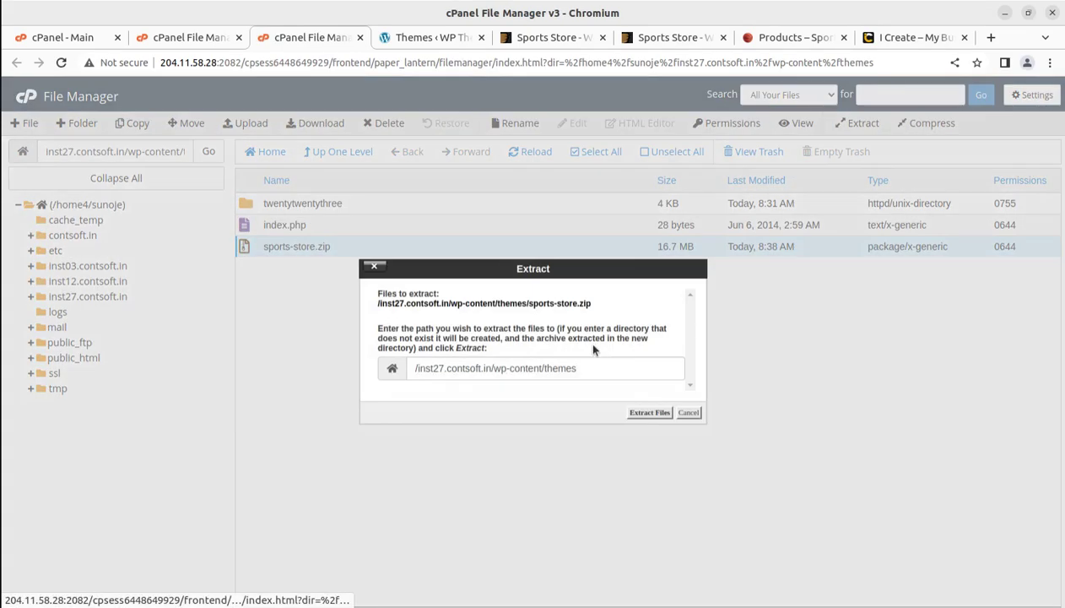
pyautogui.click(632, 412)
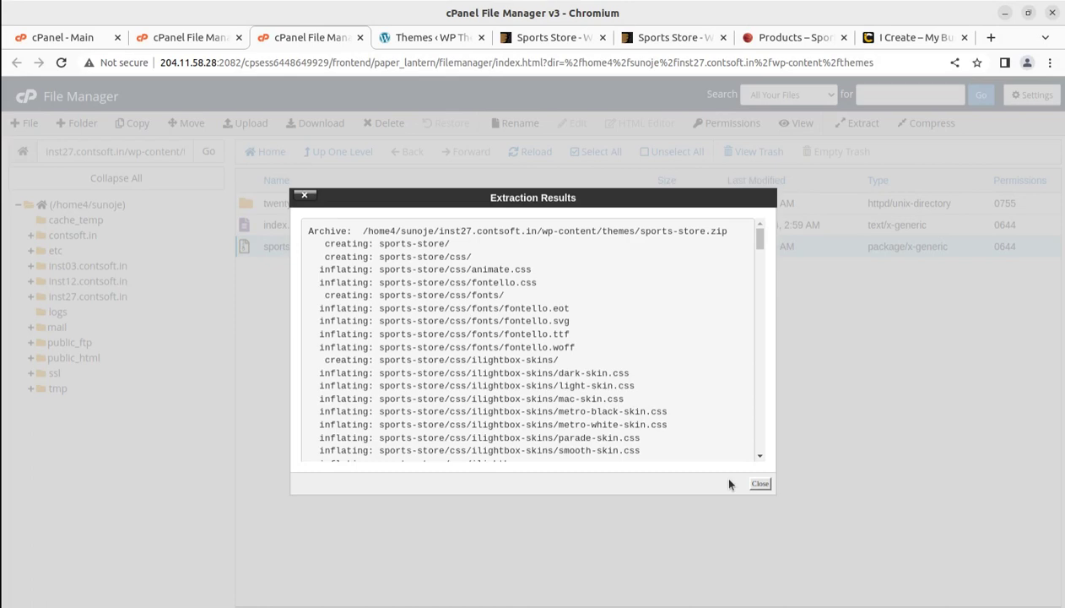
# Close the extraction results, reload the themes folder, look through the extracted sports-store folder and return to the themes folder
pyautogui.click(755, 484)
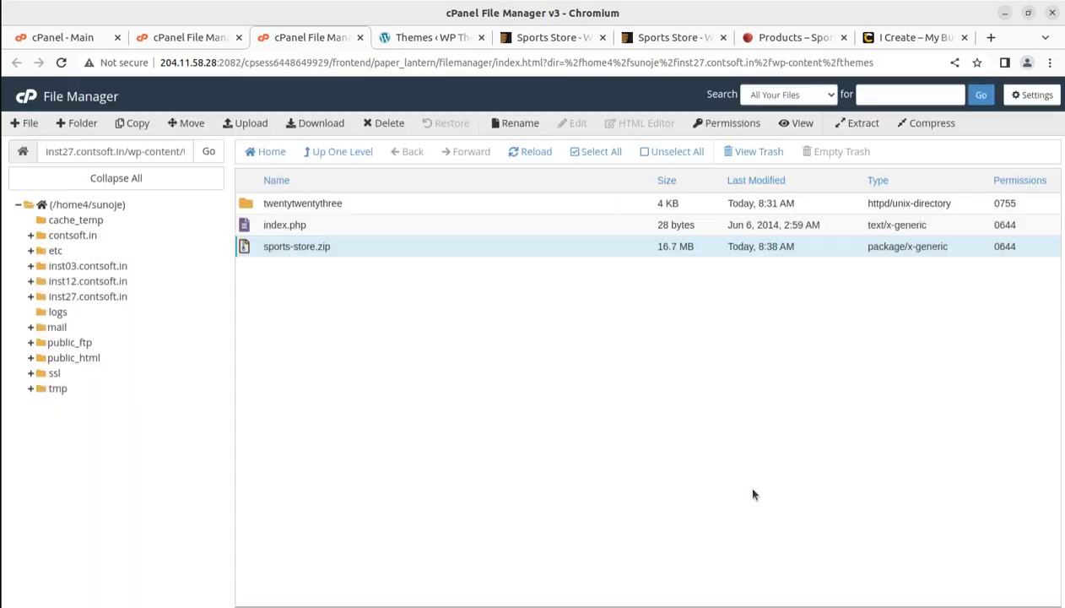
pyautogui.click(524, 159)
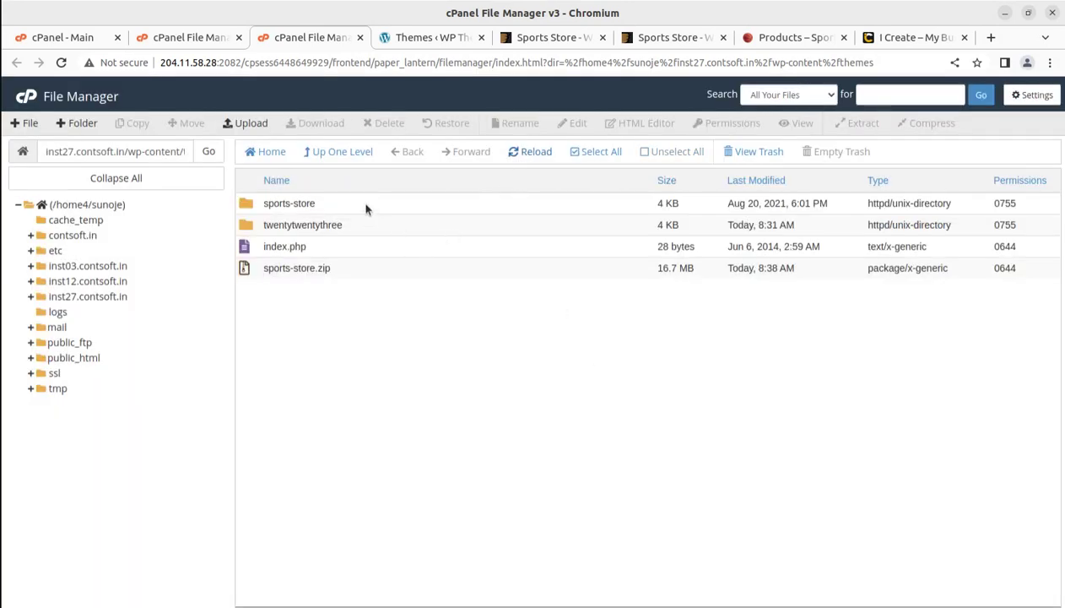
pyautogui.doubleClick(365, 208)
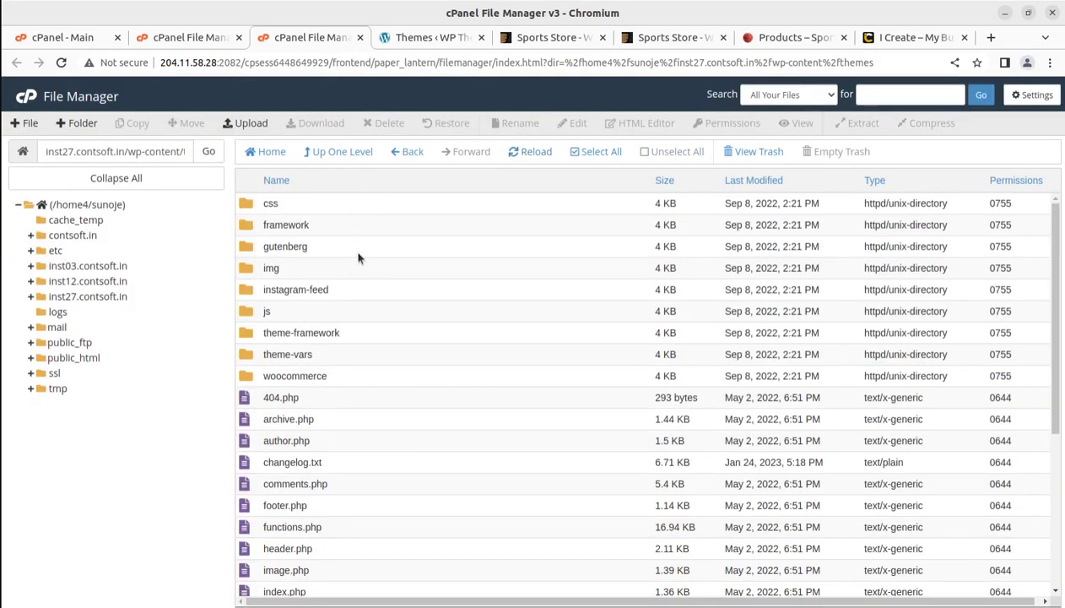
pyautogui.scroll(-3, 375, 324)
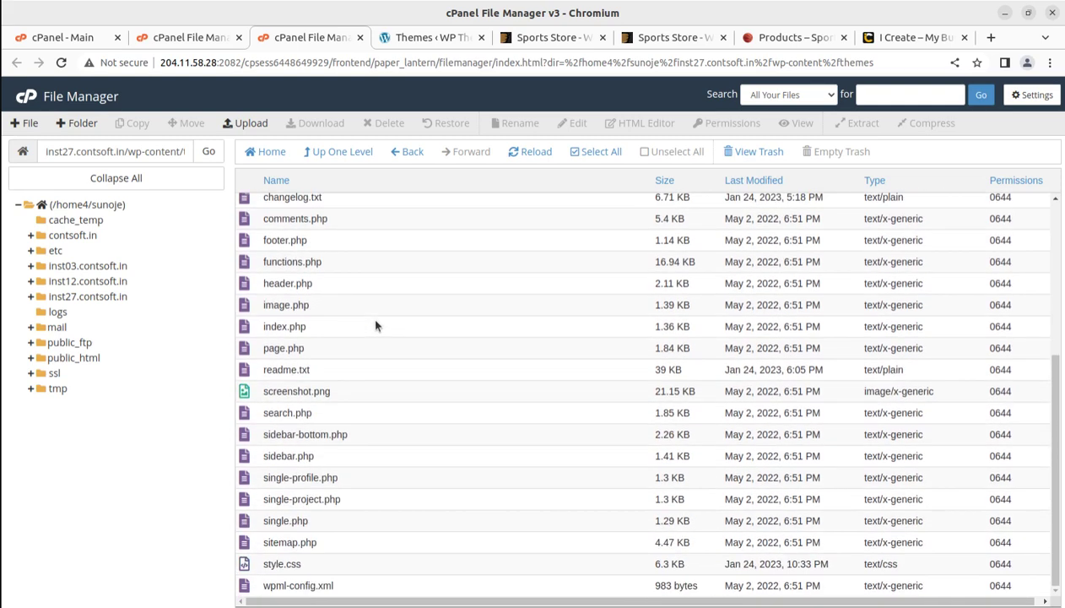
pyautogui.scroll(3, 375, 324)
pyautogui.click(337, 152)
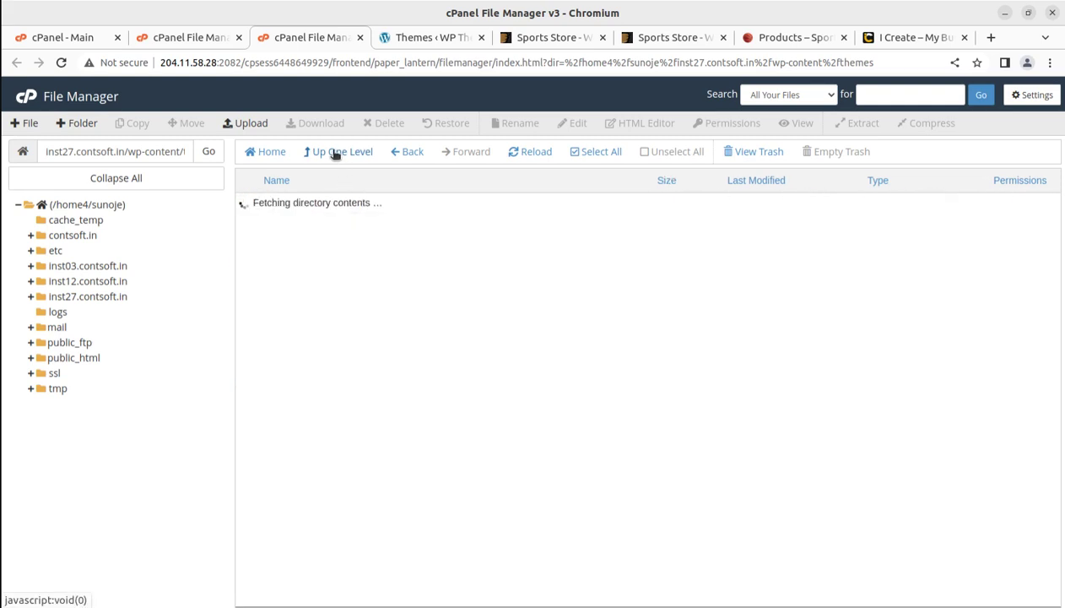
# Permanently delete sports-store.zip from the themes folder, skipping the trash
pyautogui.click(380, 275)
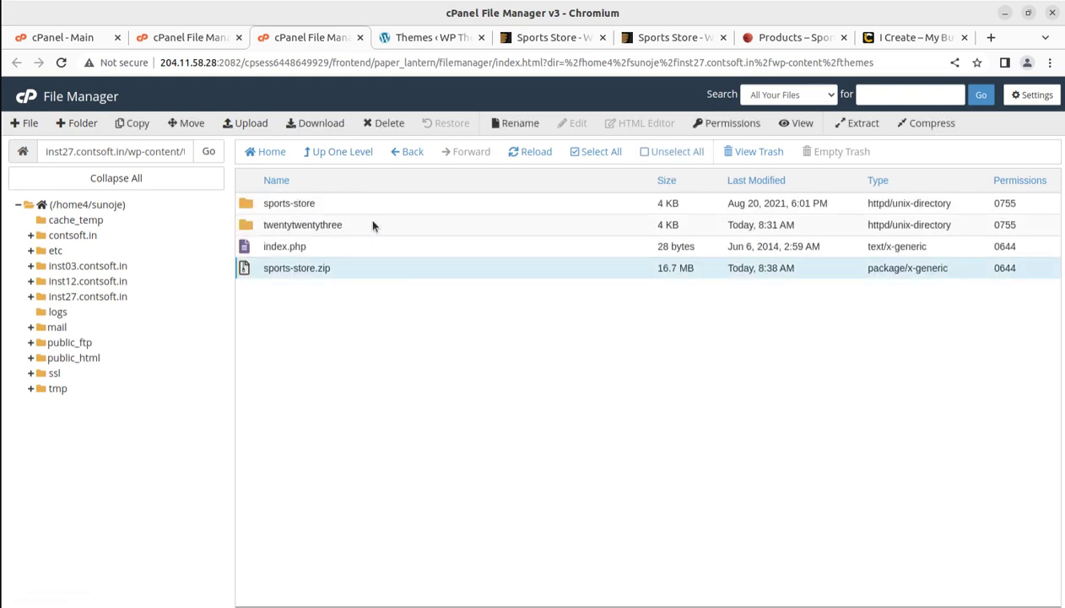
pyautogui.click(384, 123)
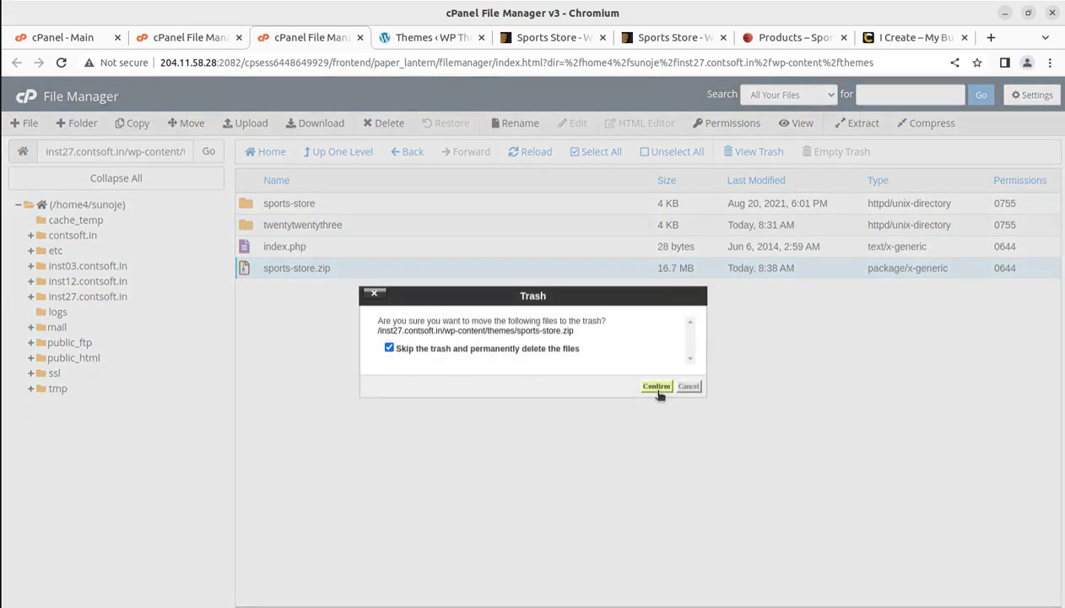
pyautogui.click(657, 389)
# Switch to the WordPress admin and reload the installed themes page to check for the Sports Store theme
pyautogui.click(405, 38)
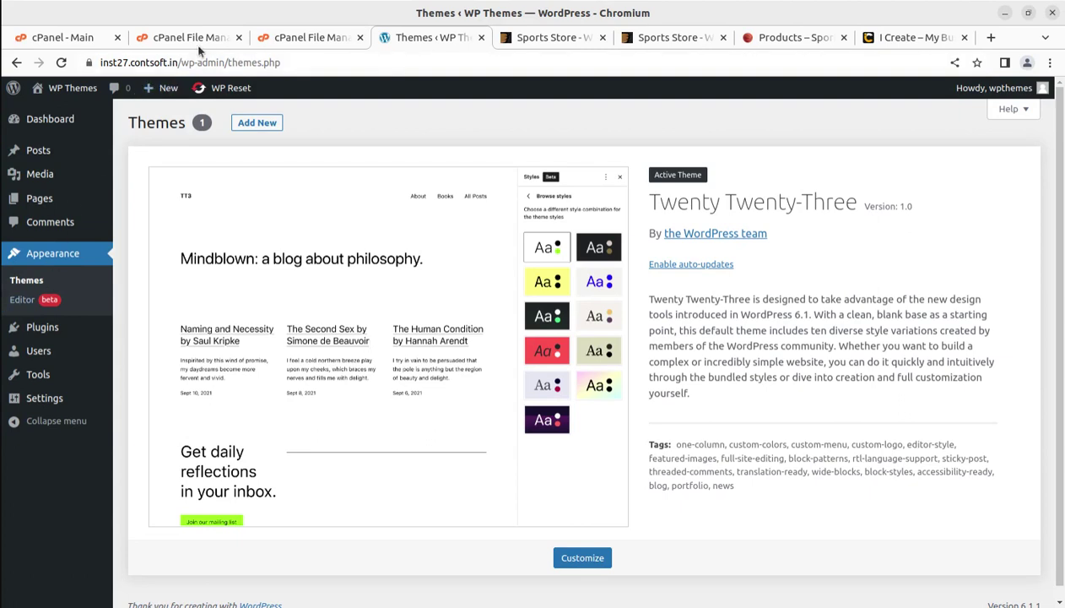
pyautogui.click(312, 39)
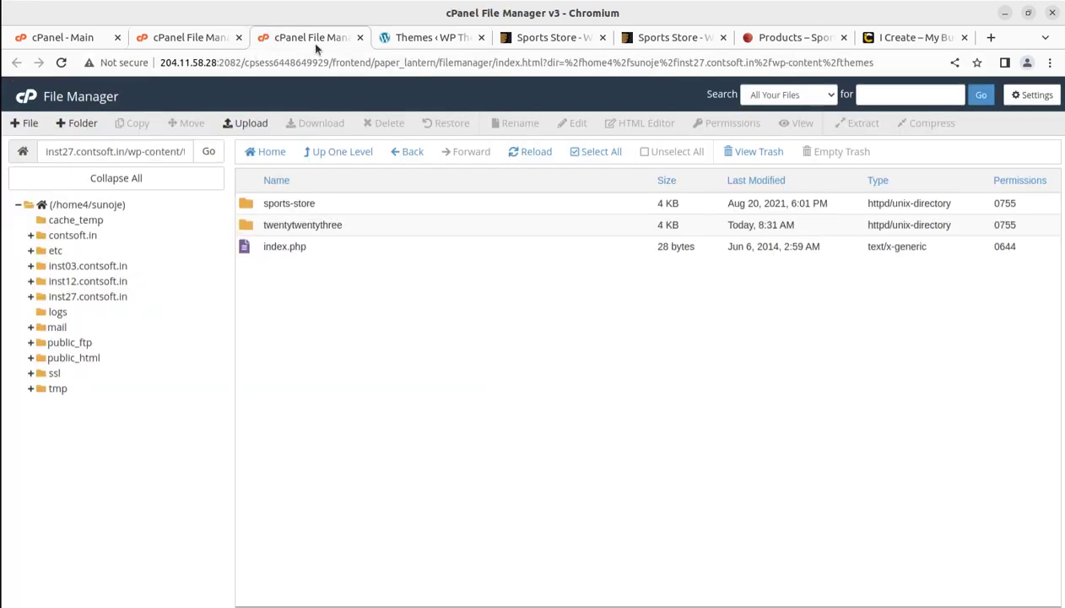
pyautogui.click(397, 40)
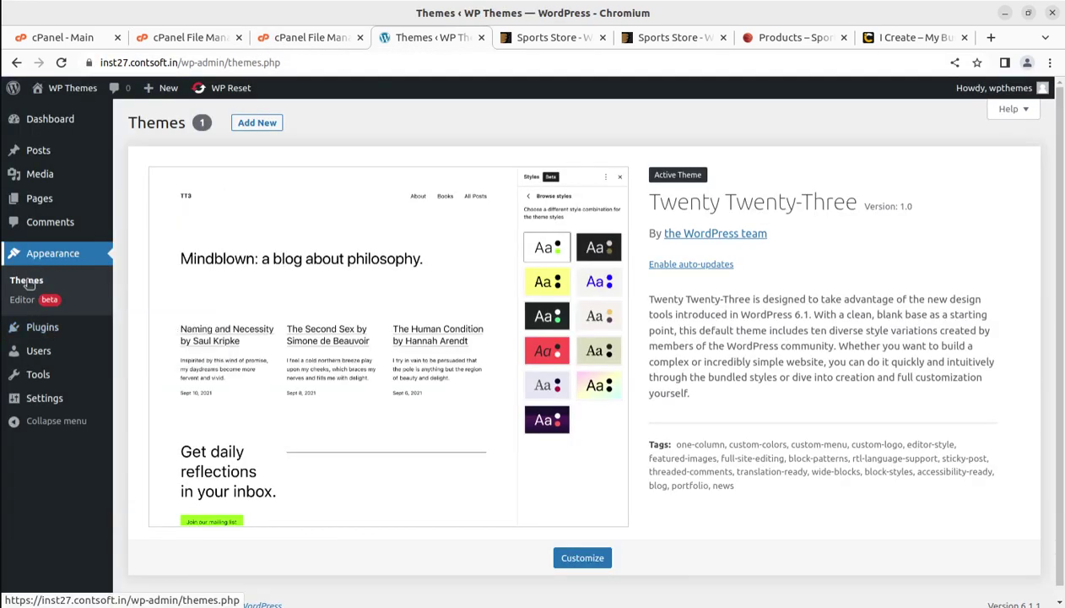
pyautogui.click(30, 286)
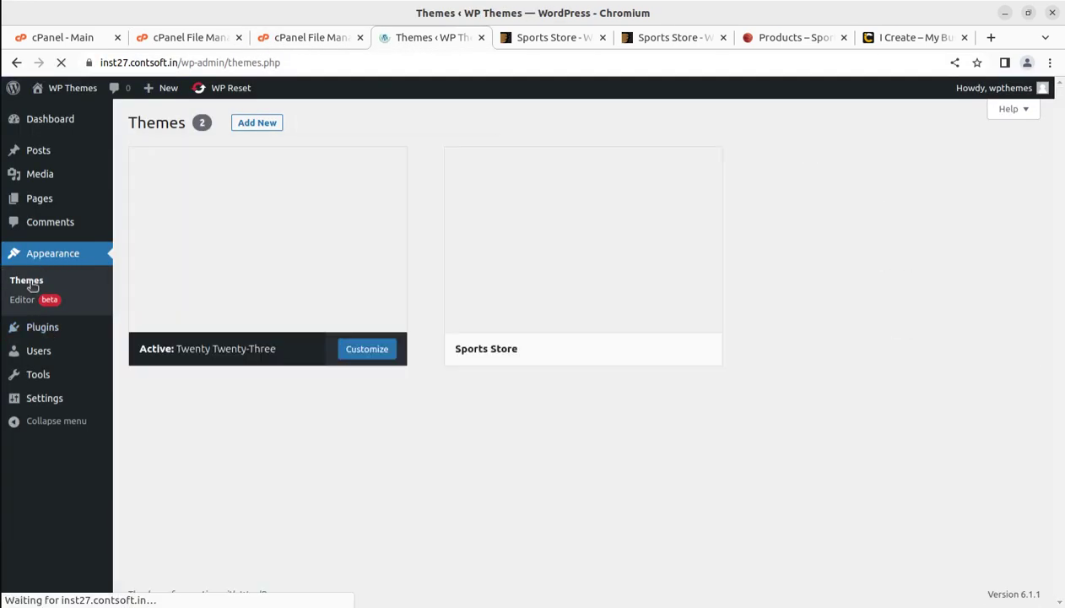
pyautogui.moveTo(523, 352)
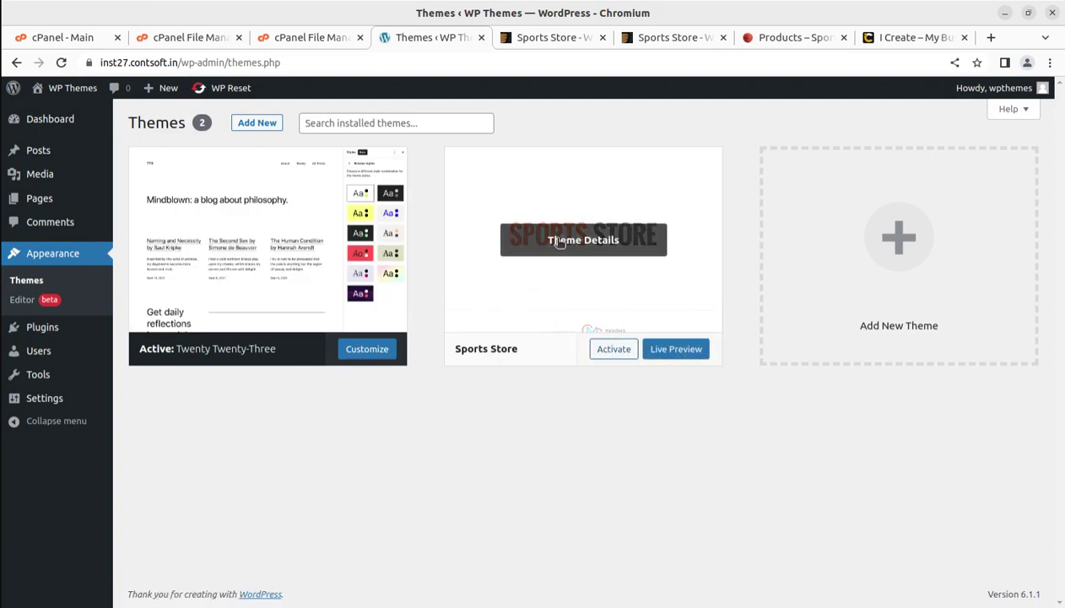
pyautogui.moveTo(269, 296)
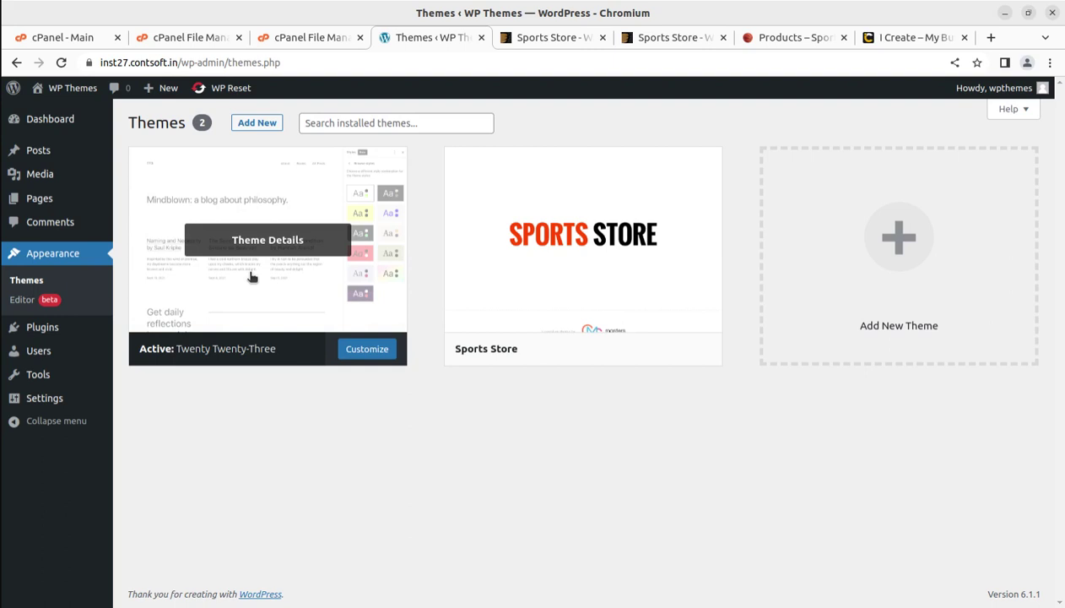
pyautogui.moveTo(556, 346)
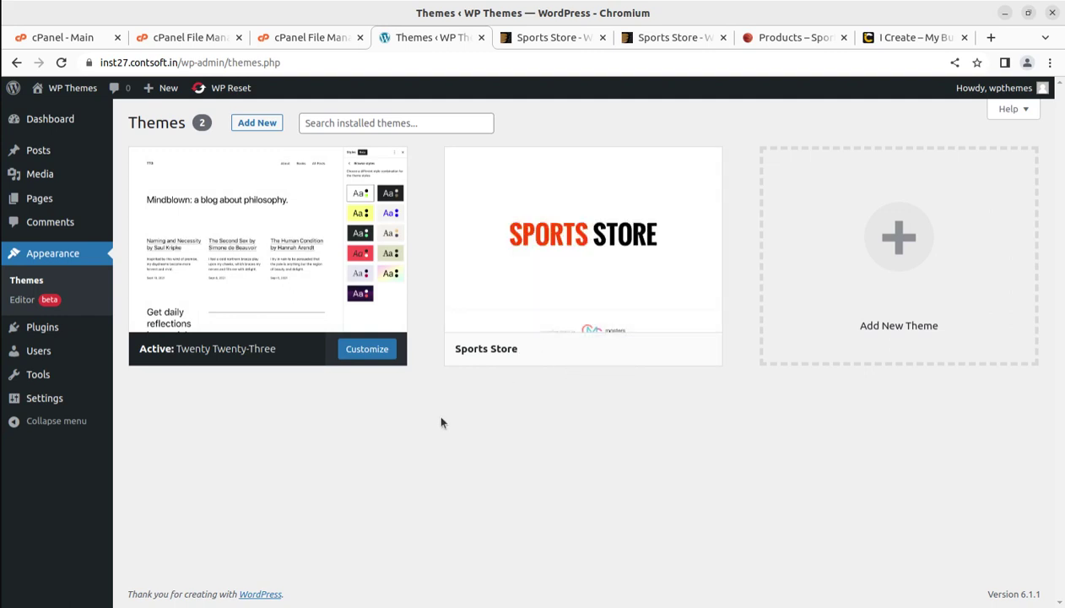
# Close the outdated File Manager browser tab and highlight wp-content/themes in the remaining File Manager's folder path
pyautogui.click(221, 38)
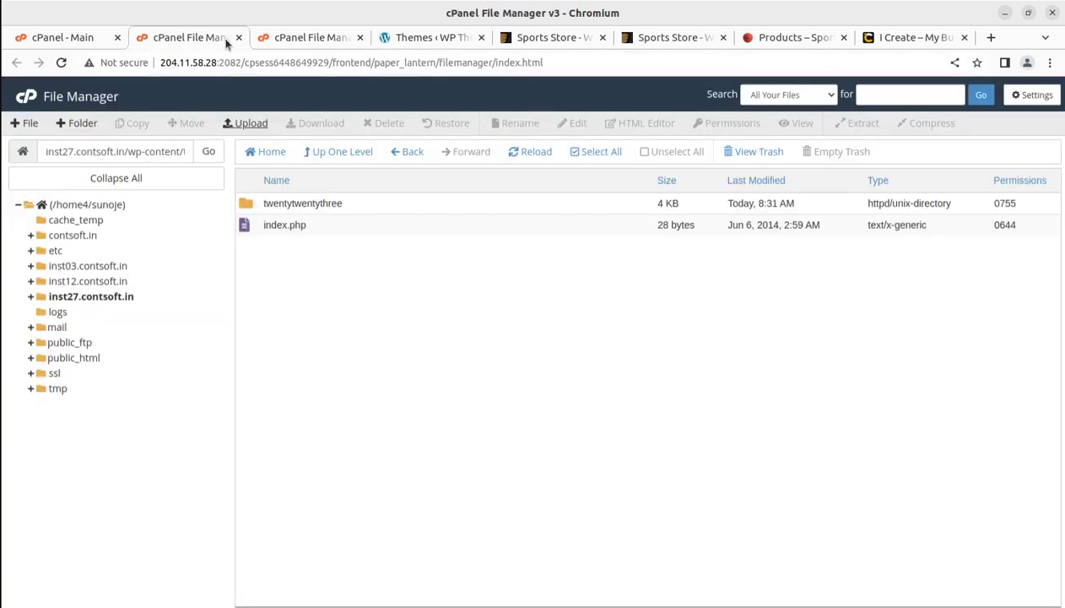
pyautogui.click(239, 38)
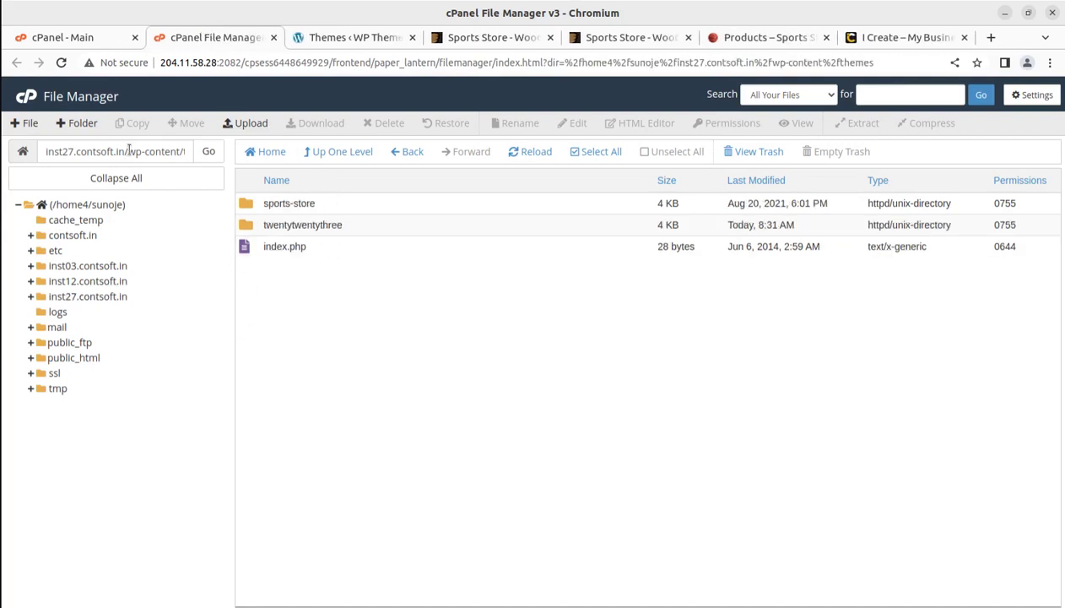
pyautogui.moveTo(129, 149); pyautogui.dragTo(188, 151)
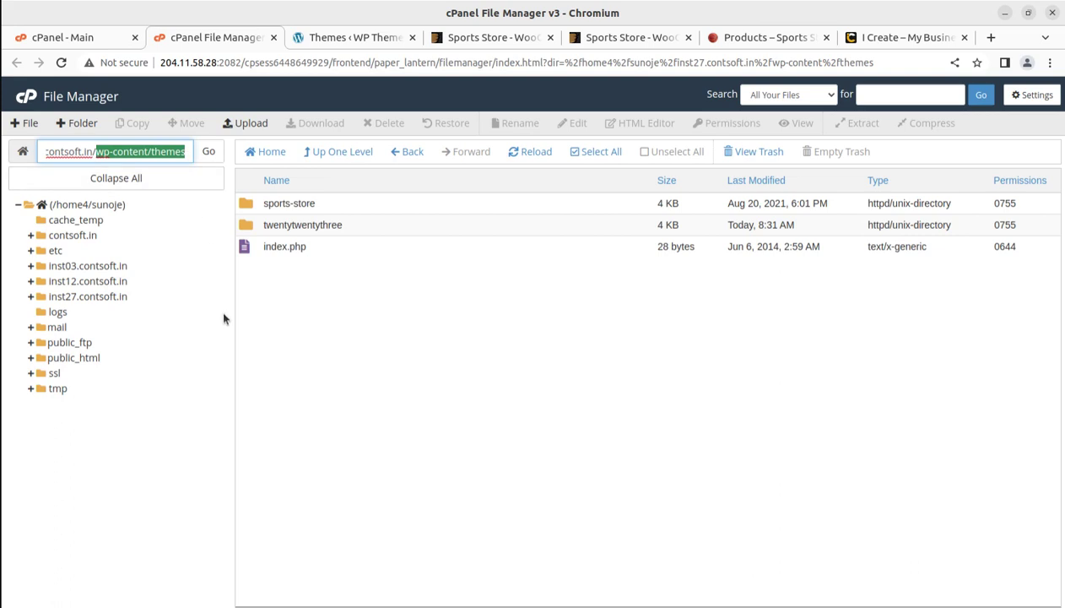
# Review the Sports Store theme's details and description in the WordPress admin, and activate the theme
pyautogui.click(350, 37)
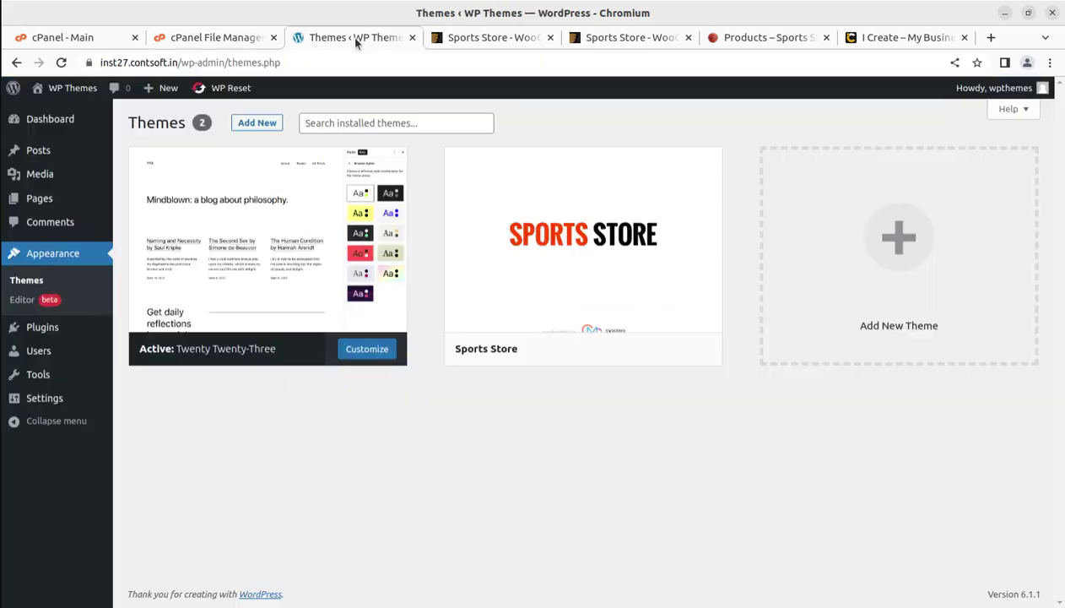
pyautogui.click(572, 250)
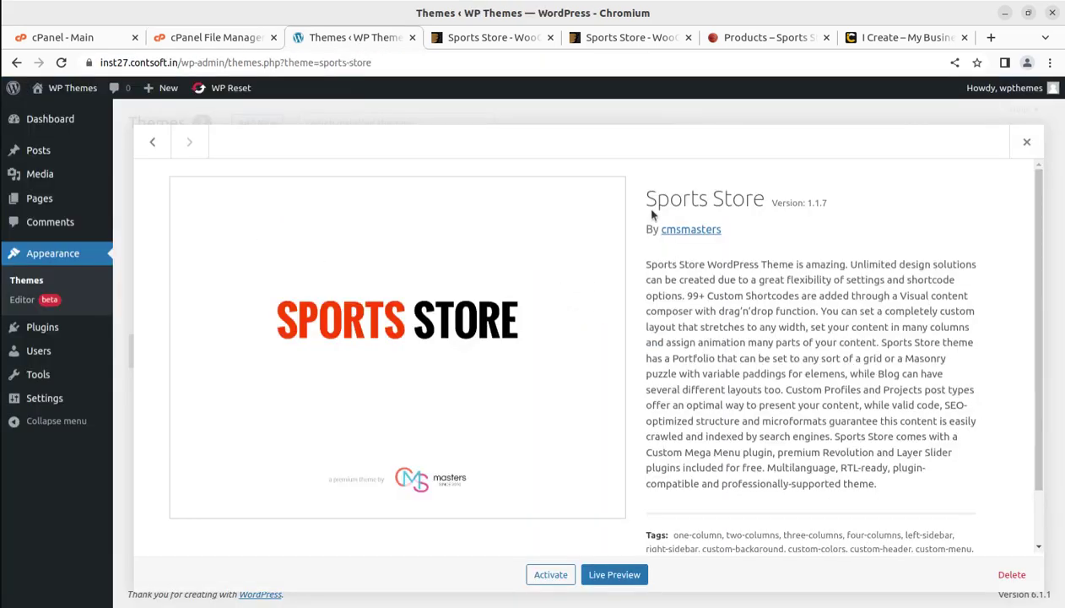
pyautogui.moveTo(647, 201); pyautogui.dragTo(758, 201)
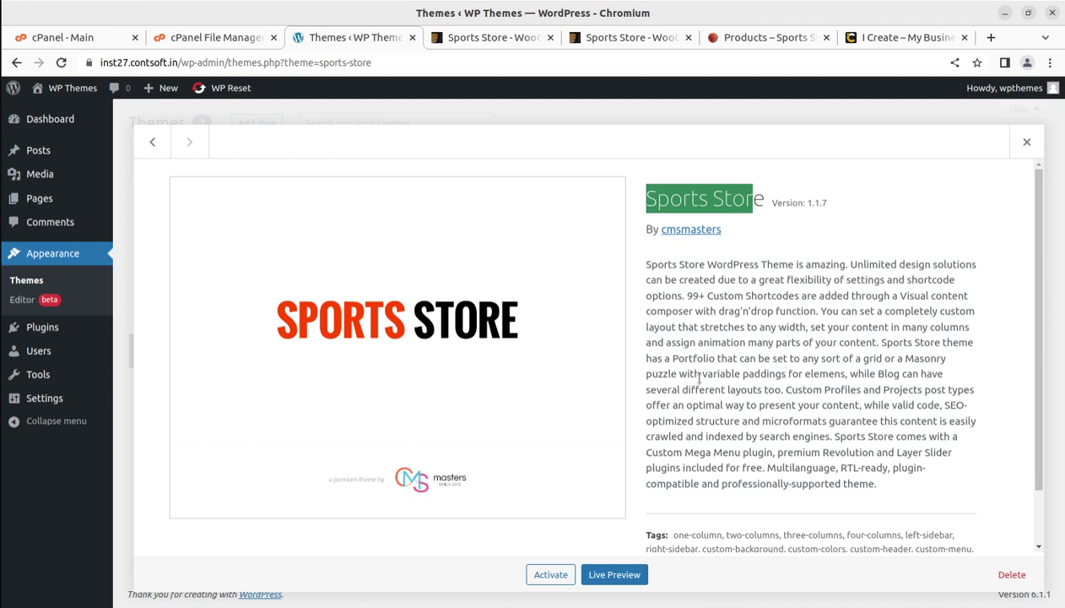
pyautogui.moveTo(649, 264); pyautogui.dragTo(767, 387)
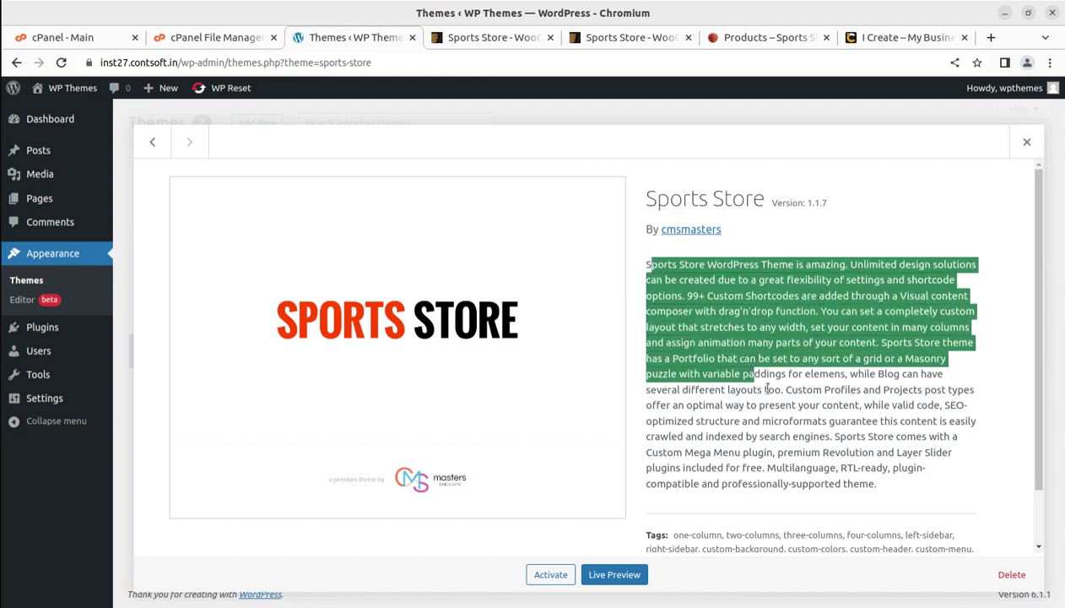
pyautogui.click(939, 471)
pyautogui.scroll(-1, 850, 502)
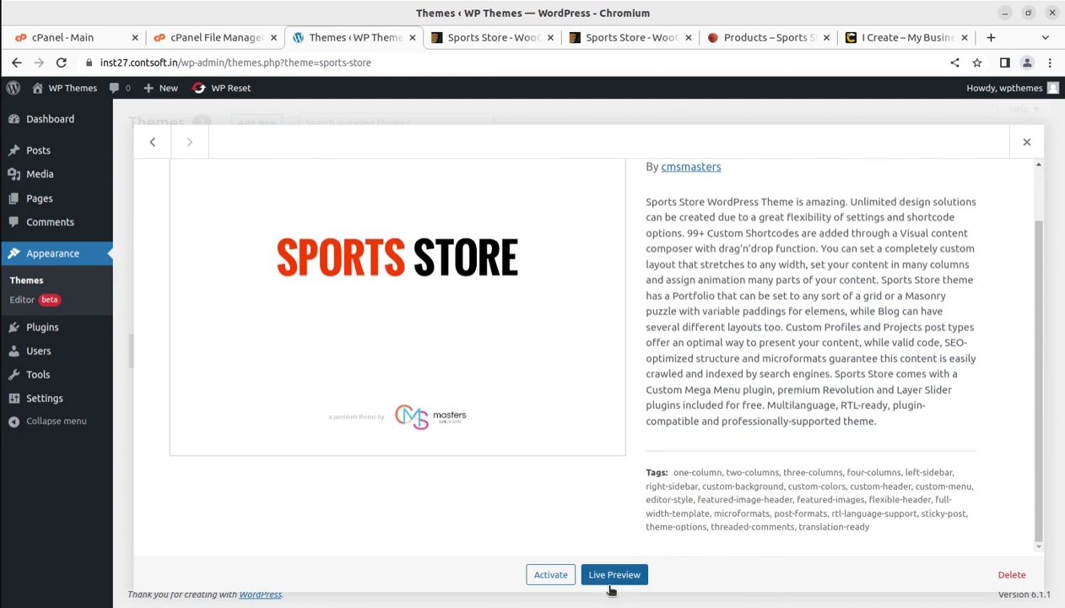
pyautogui.click(545, 580)
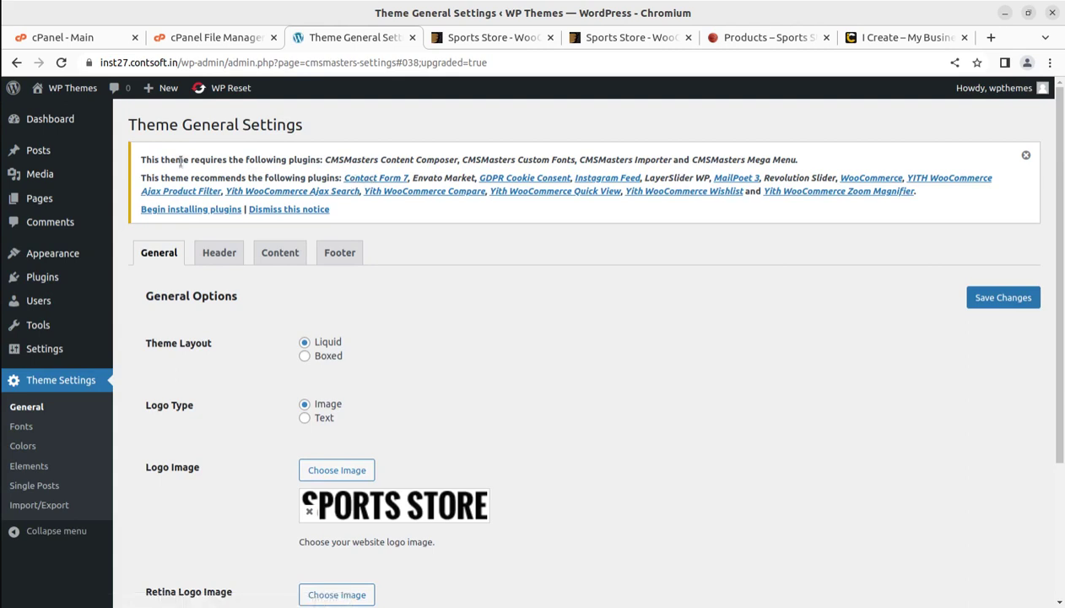
# Highlight the required plugins notice in the theme's general settings and begin installing the plugins
pyautogui.moveTo(145, 159); pyautogui.dragTo(324, 161)
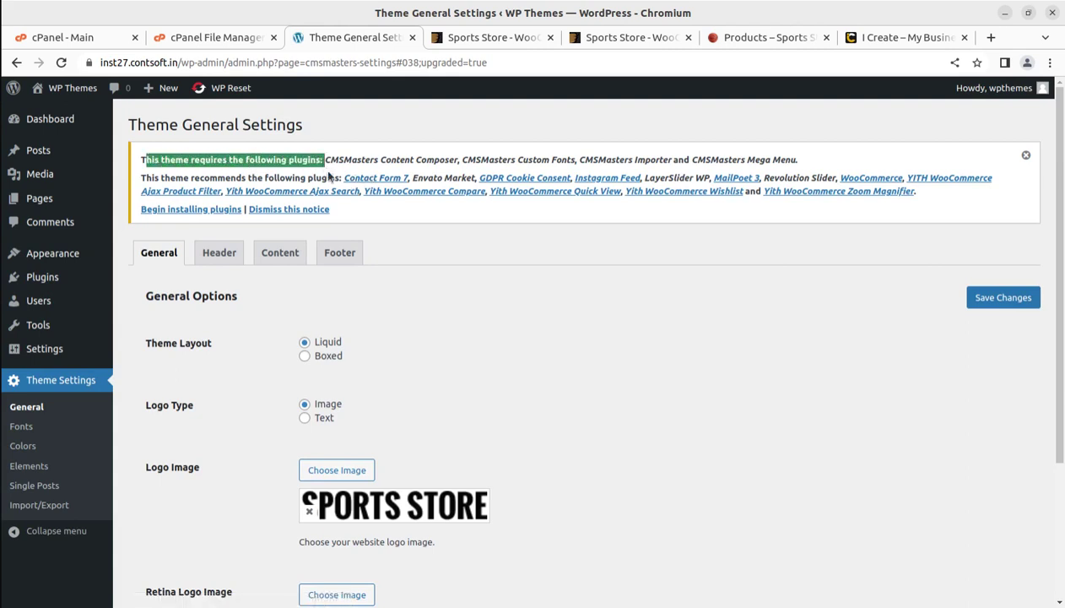
pyautogui.click(359, 209)
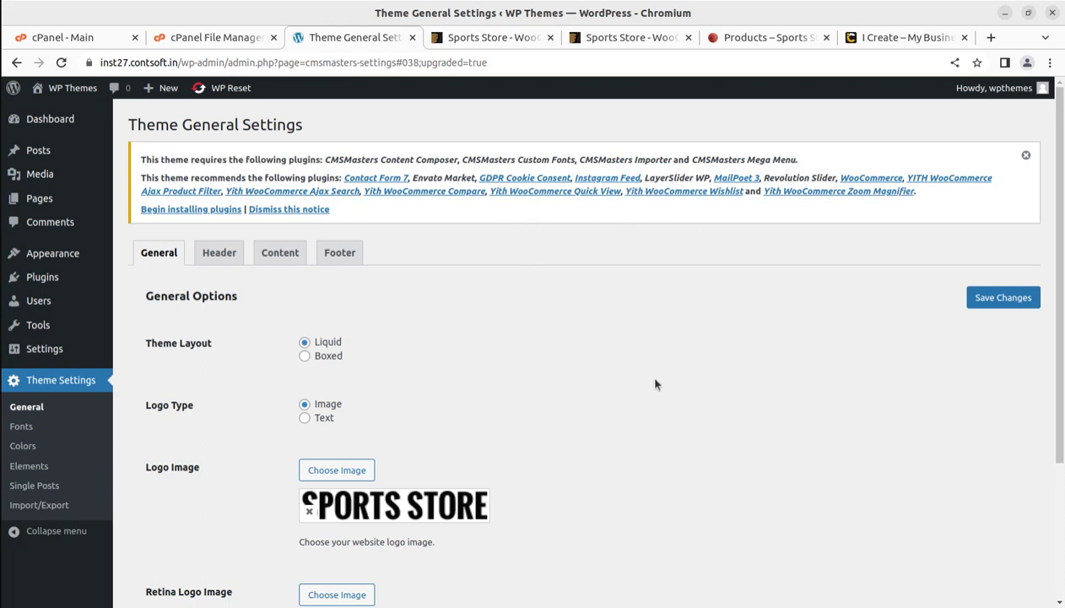
pyautogui.click(172, 209)
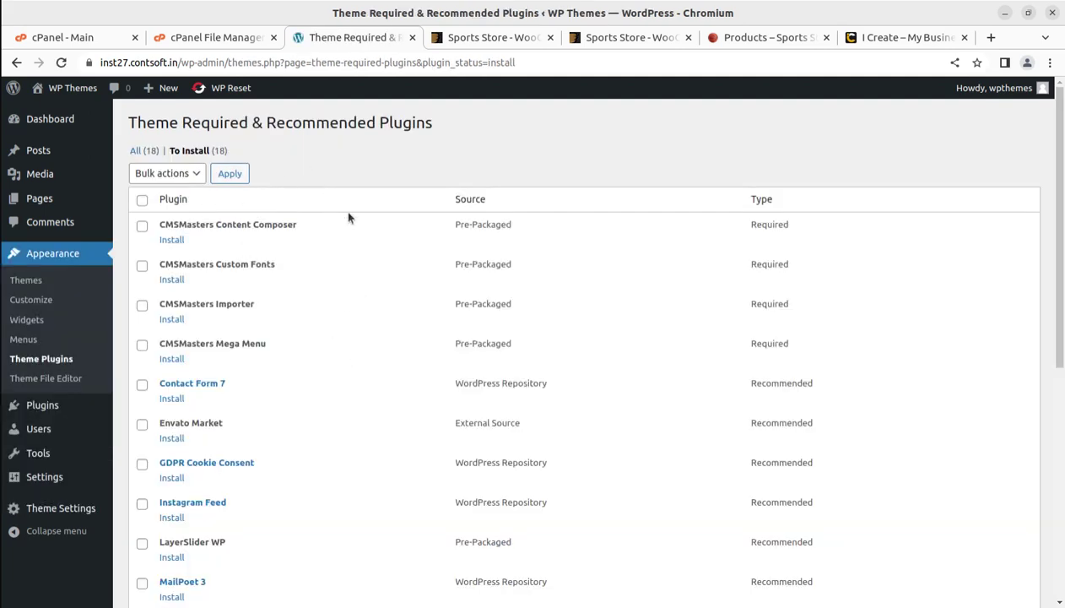
# Examine the list of required and recommended theme plugins, highlighting WooCommerce and the YITH WooCommerce extensions
pyautogui.scroll(-5, 390, 255)
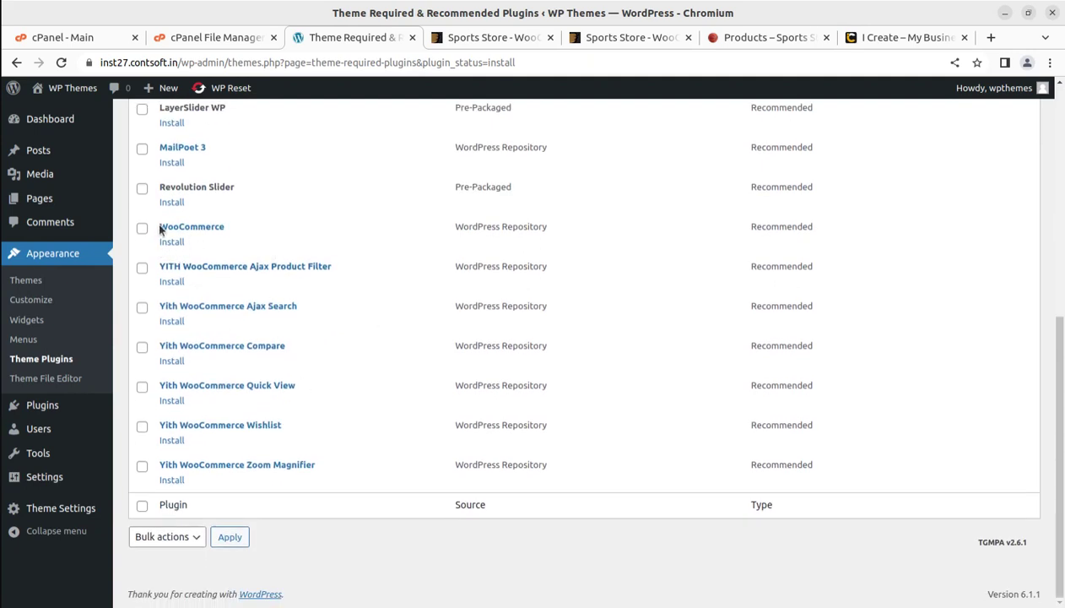
pyautogui.moveTo(160, 229); pyautogui.dragTo(231, 228)
pyautogui.click(233, 228)
pyautogui.moveTo(157, 267); pyautogui.dragTo(319, 478)
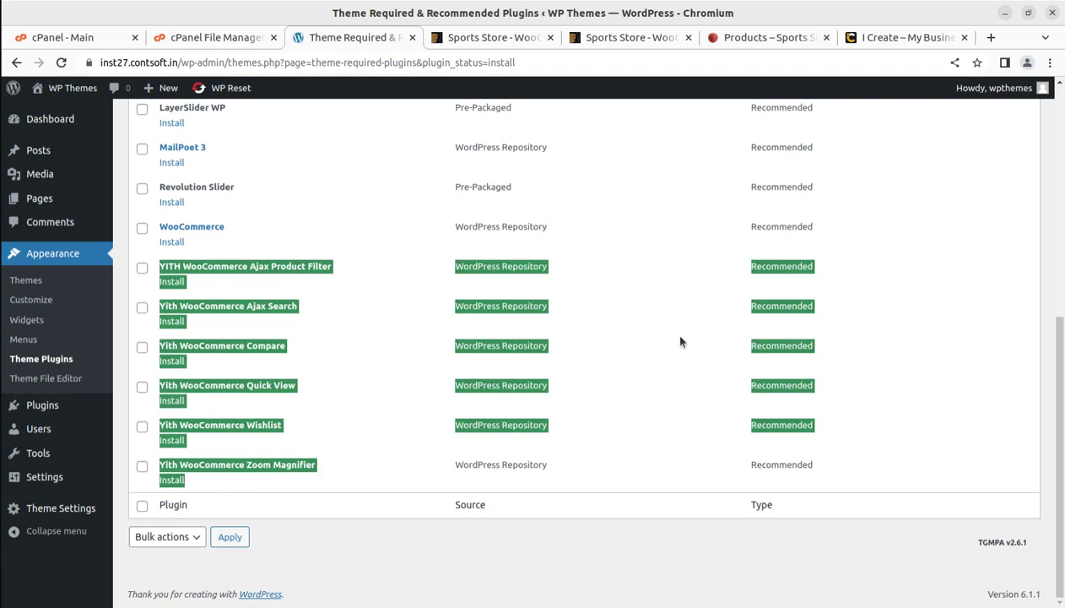
pyautogui.click(349, 240)
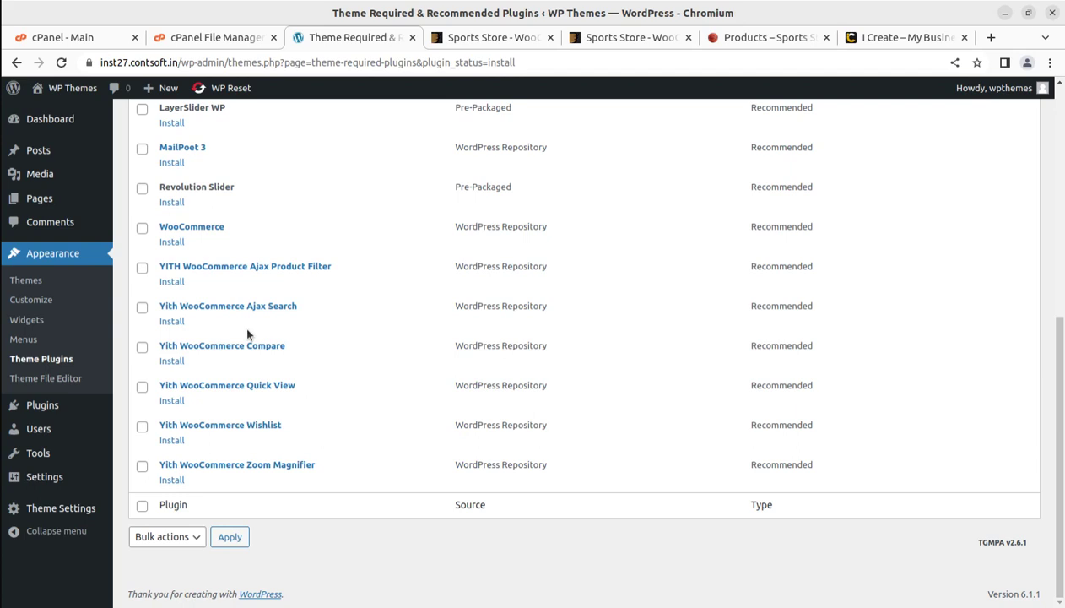
pyautogui.scroll(2, 247, 335)
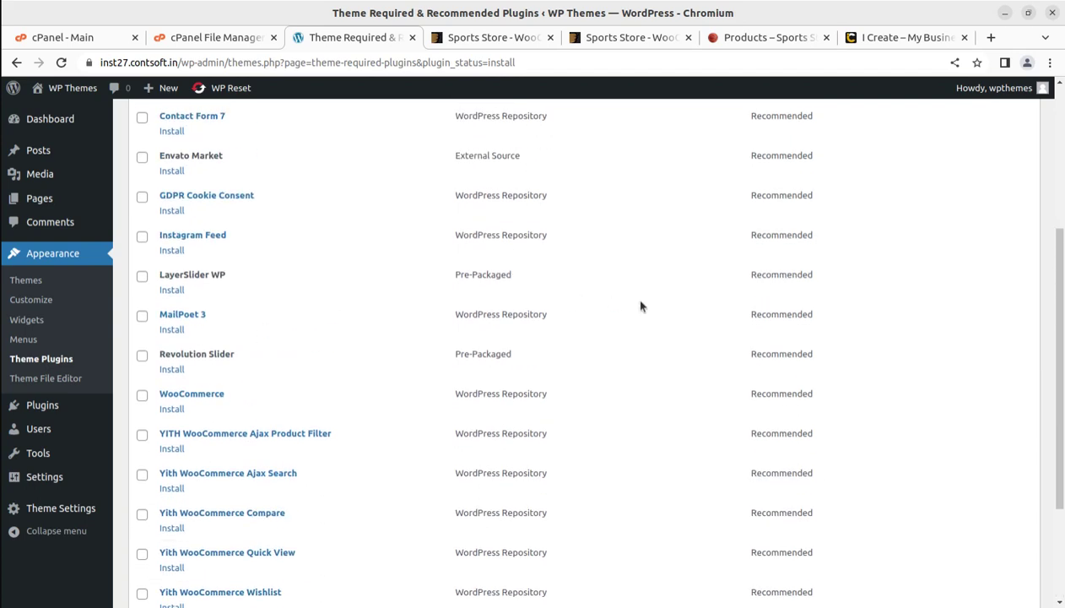
pyautogui.scroll(3, 634, 302)
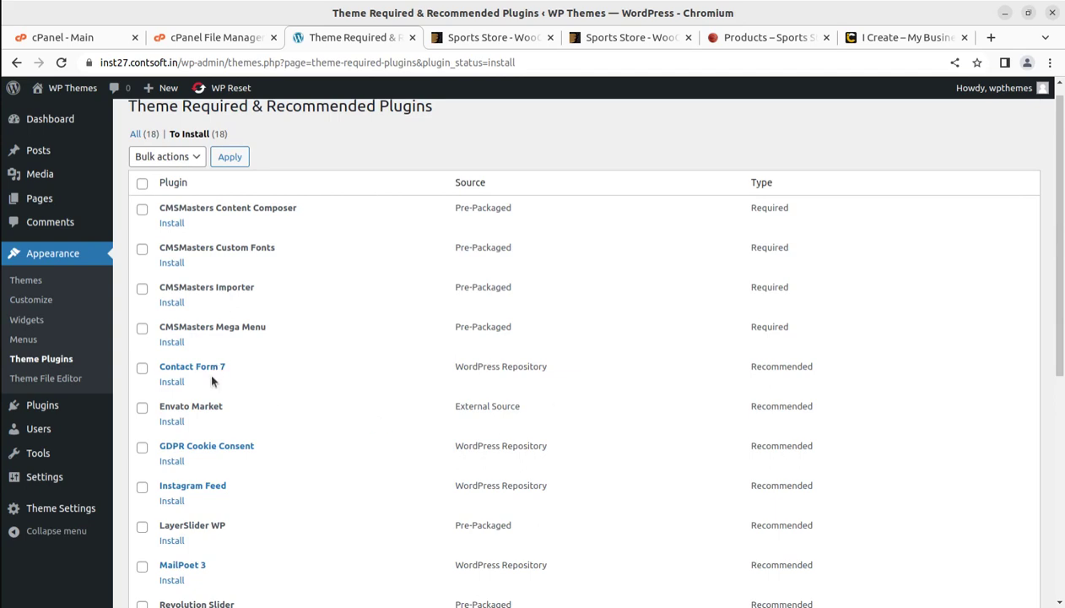
# Bulk install all of the theme's required and recommended plugins and look over the installation results
pyautogui.click(142, 184)
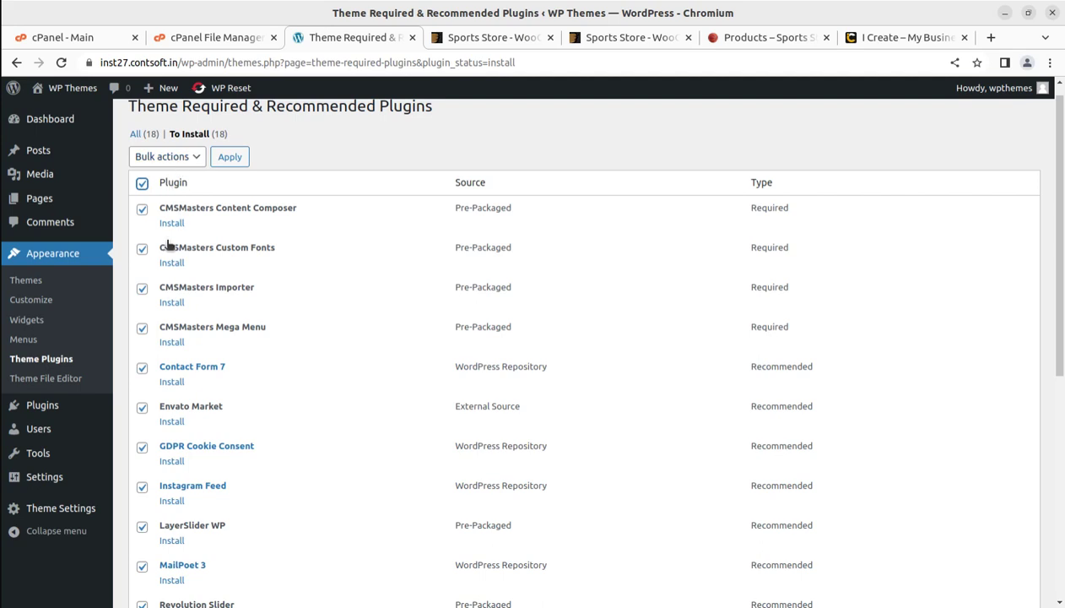
pyautogui.click(173, 157)
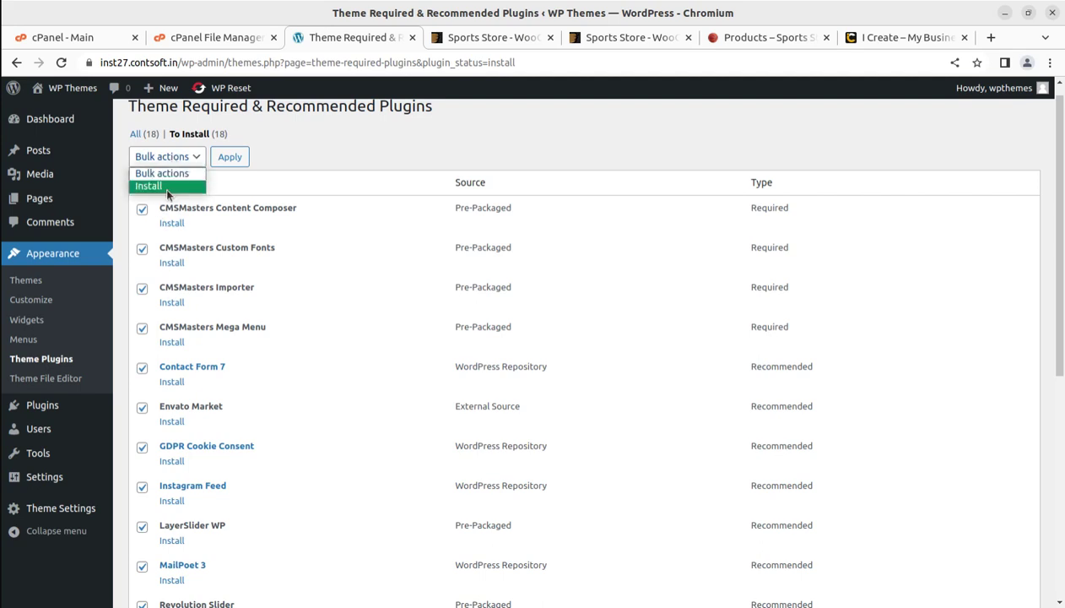
pyautogui.click(164, 187)
pyautogui.click(230, 158)
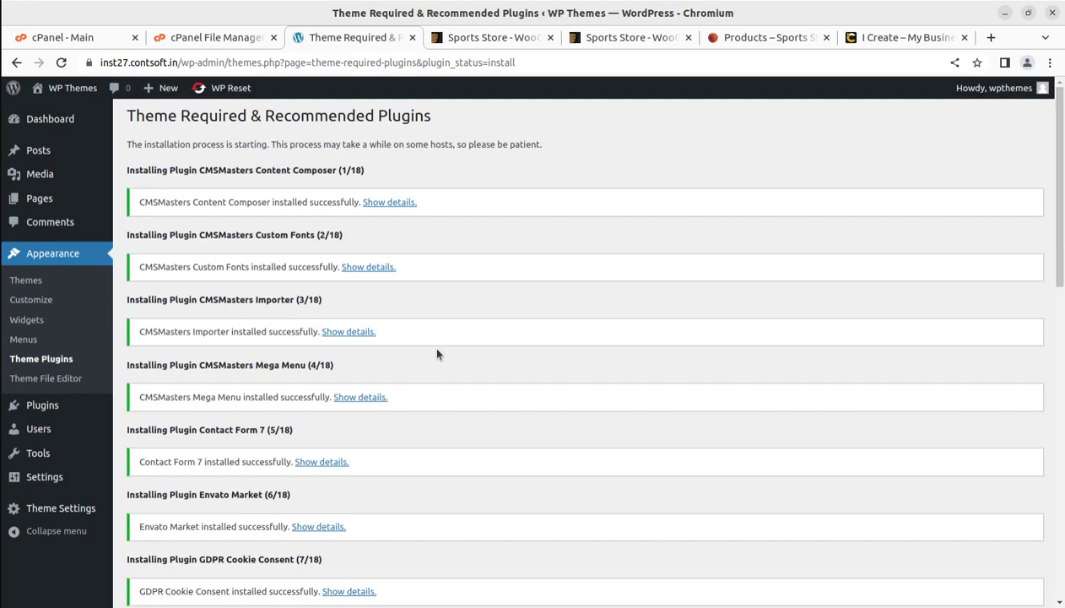
pyautogui.scroll(-1, 438, 348)
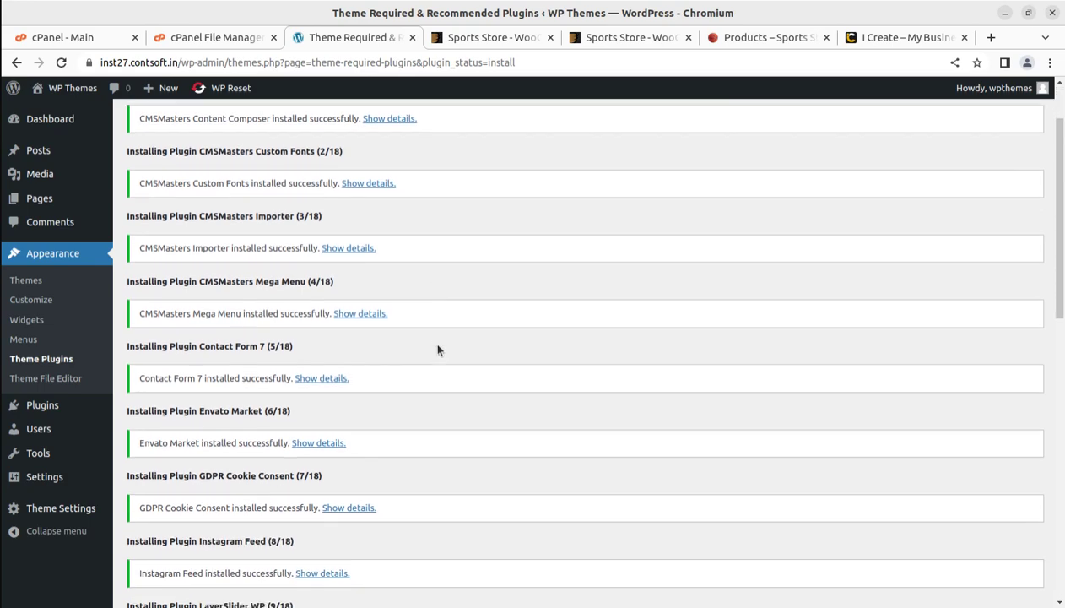
# Return to the theme's required and recommended plugins list and bulk activate all of the installed plugins
pyautogui.scroll(-9, 443, 350)
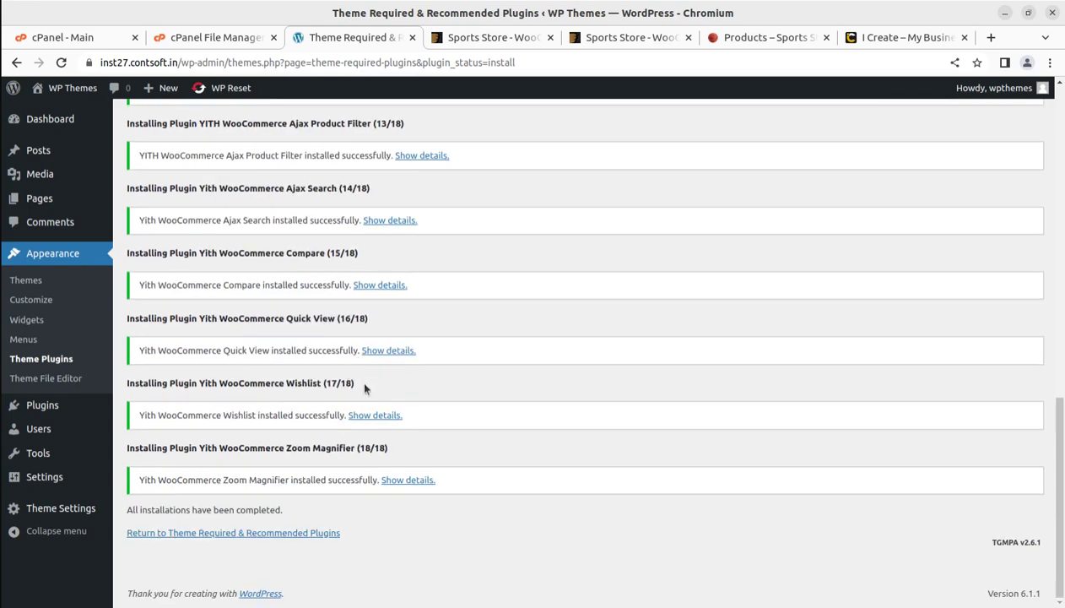
pyautogui.click(267, 532)
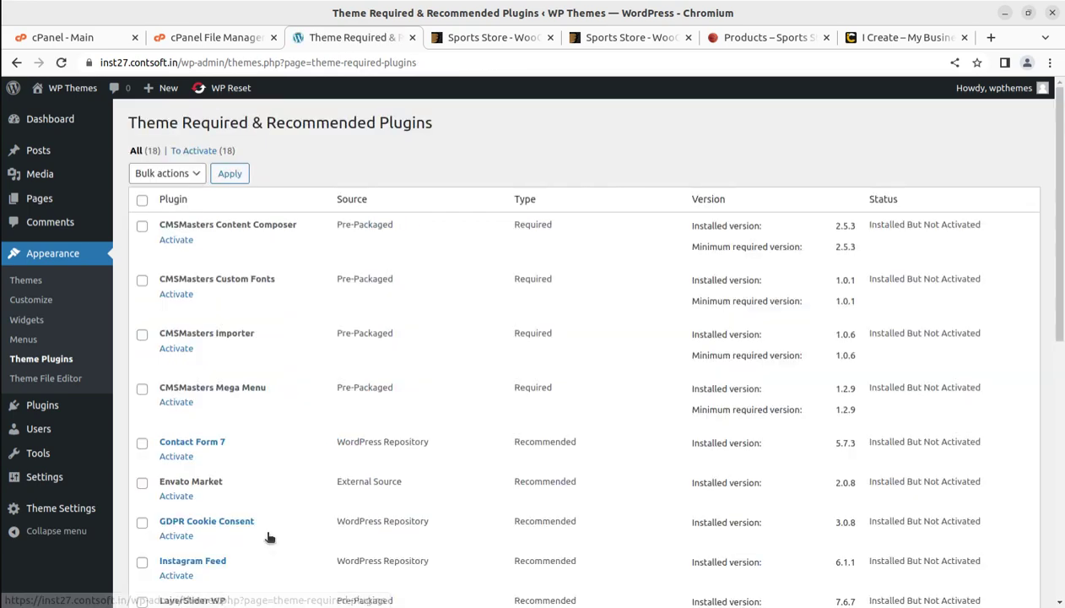
pyautogui.click(142, 200)
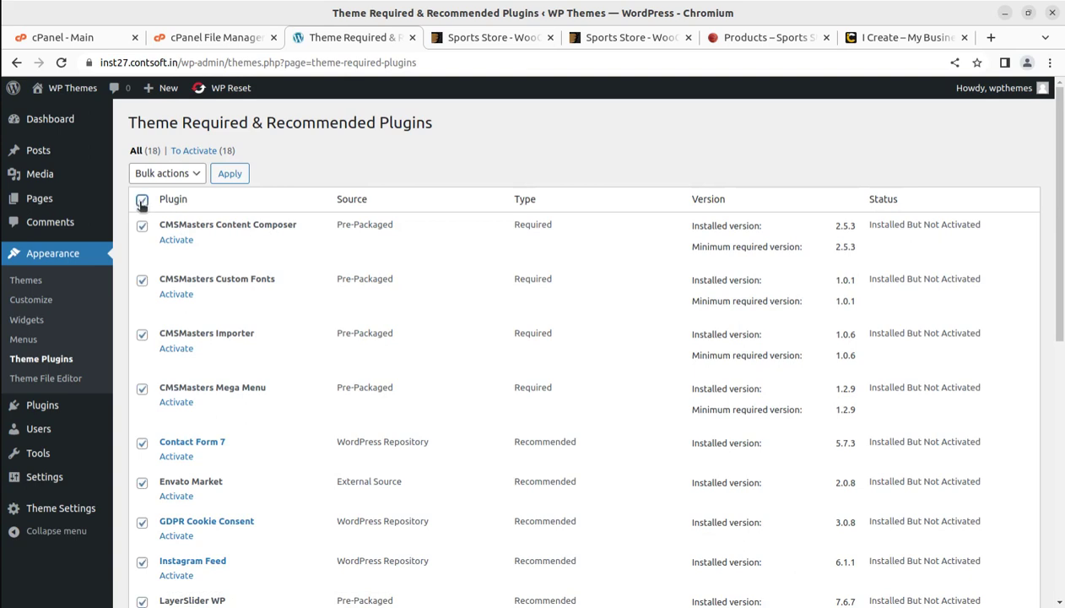
pyautogui.click(167, 173)
pyautogui.click(169, 226)
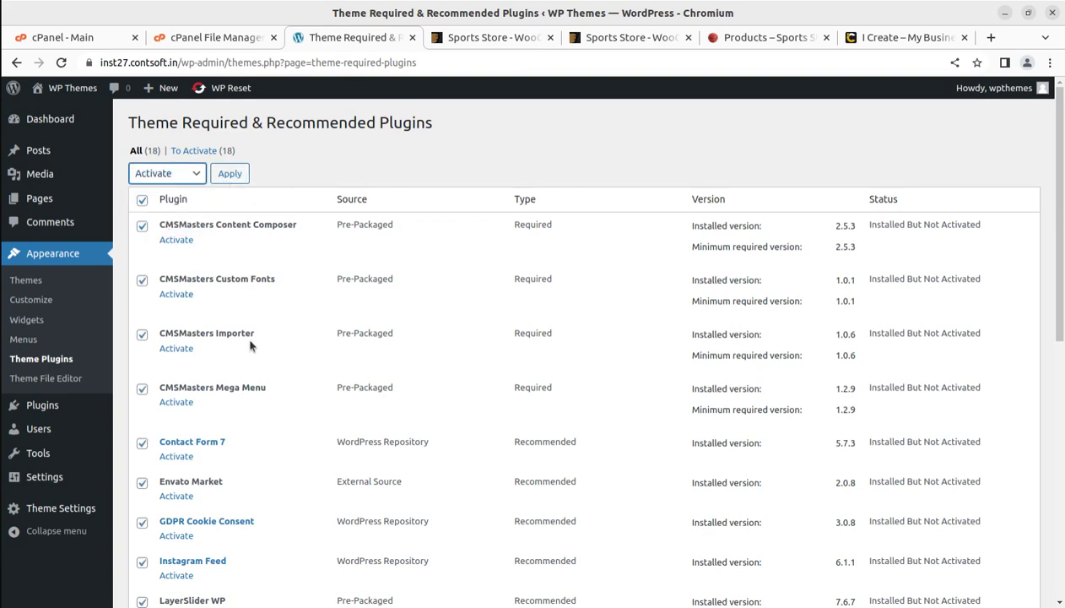
pyautogui.click(228, 174)
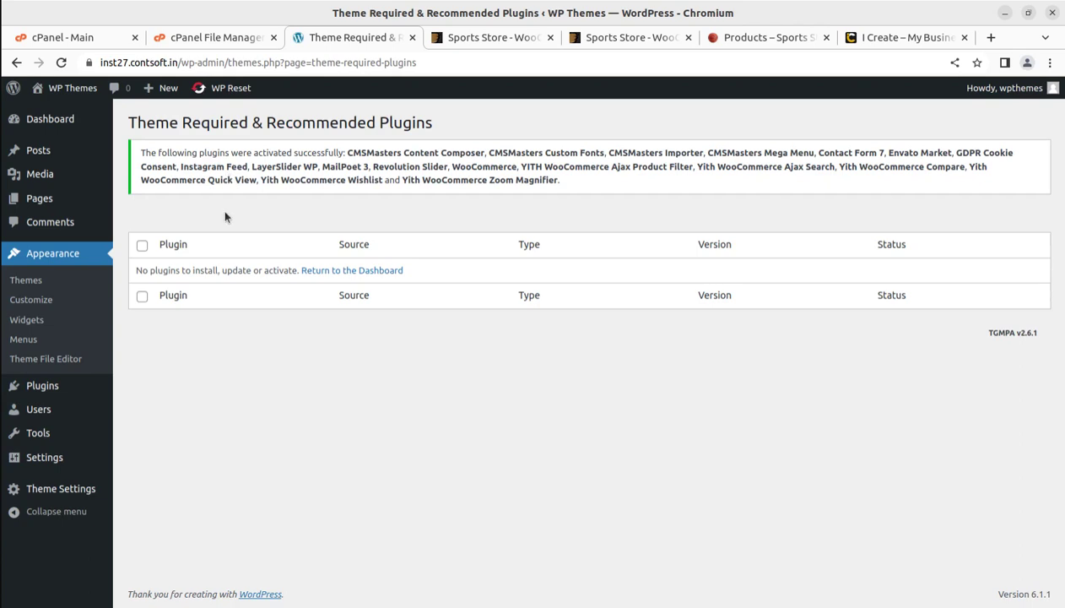
# Skip WooCommerce's store details setup without usage tracking and look over the store's setup task list
pyautogui.click(338, 275)
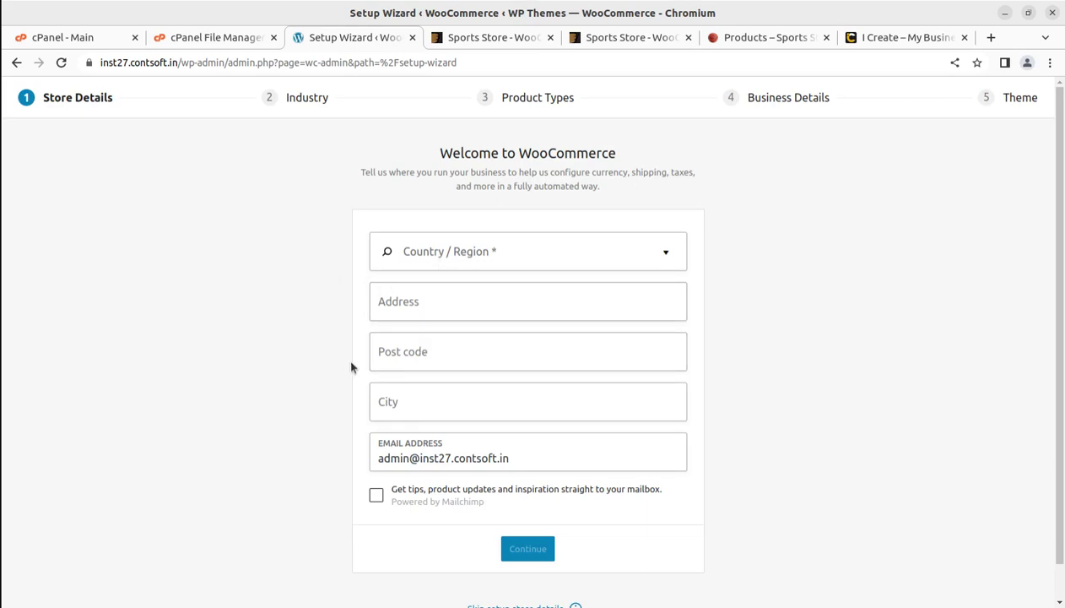
pyautogui.scroll(-1, 354, 372)
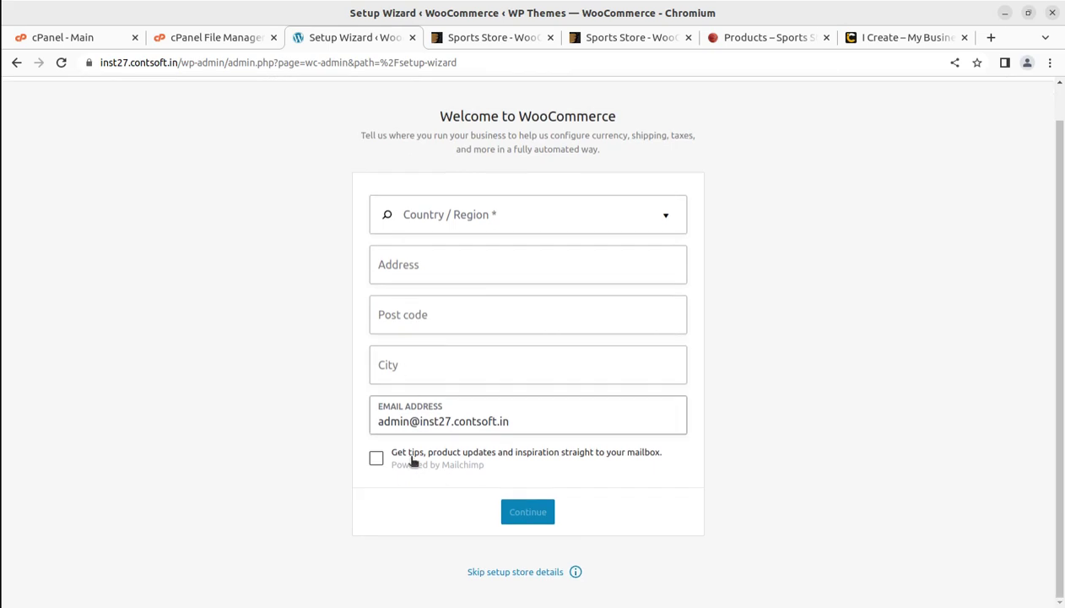
pyautogui.click(487, 572)
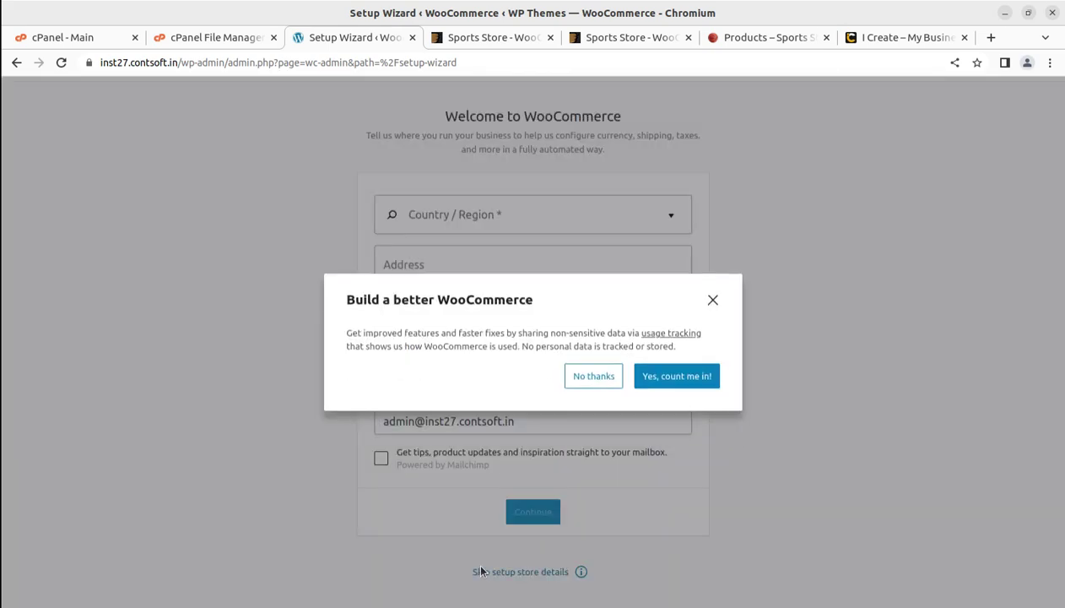
pyautogui.click(570, 377)
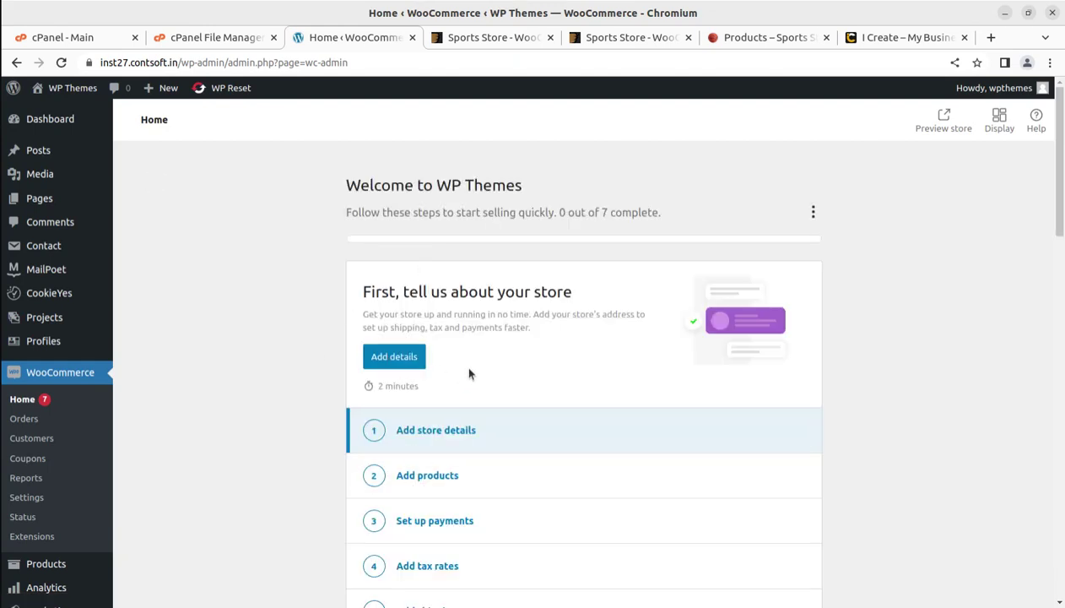
pyautogui.scroll(-3, 489, 392)
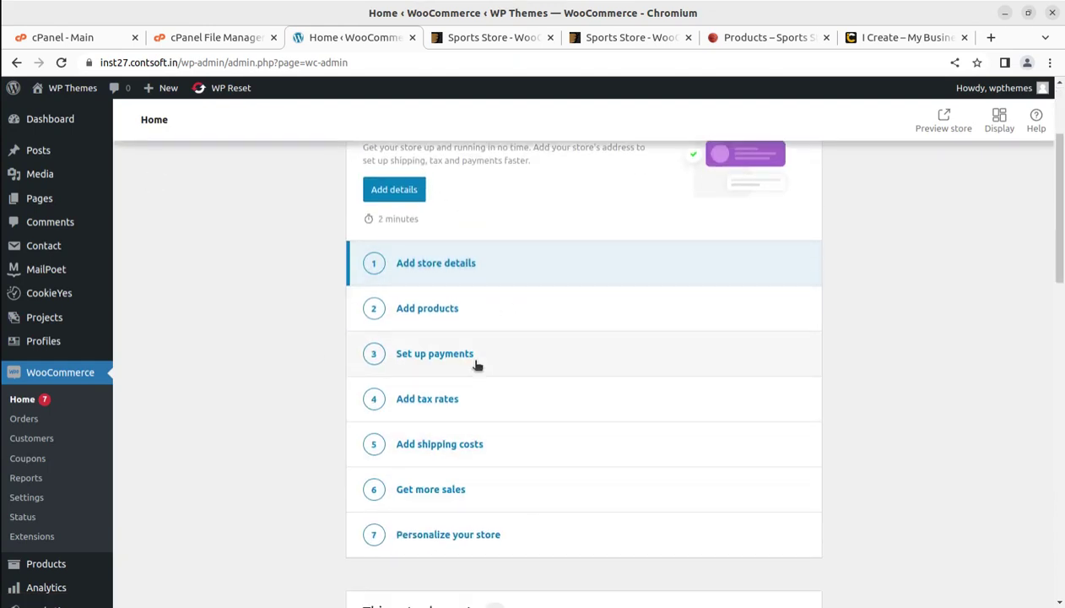
pyautogui.scroll(3, 429, 341)
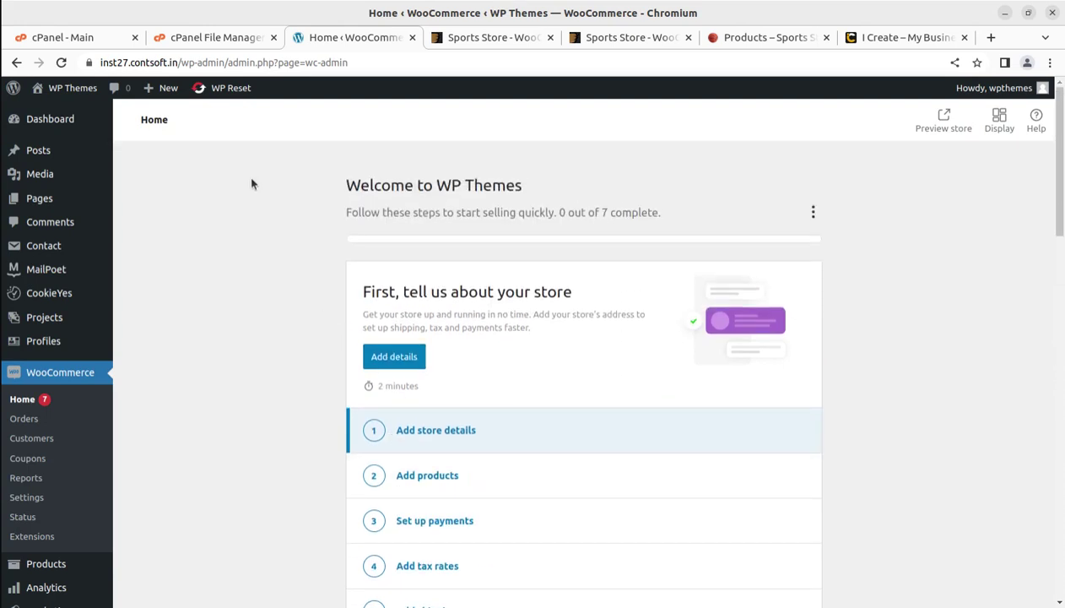
# Return to the WordPress dashboard and view the site's front end in a separate browser tab
pyautogui.click(51, 120)
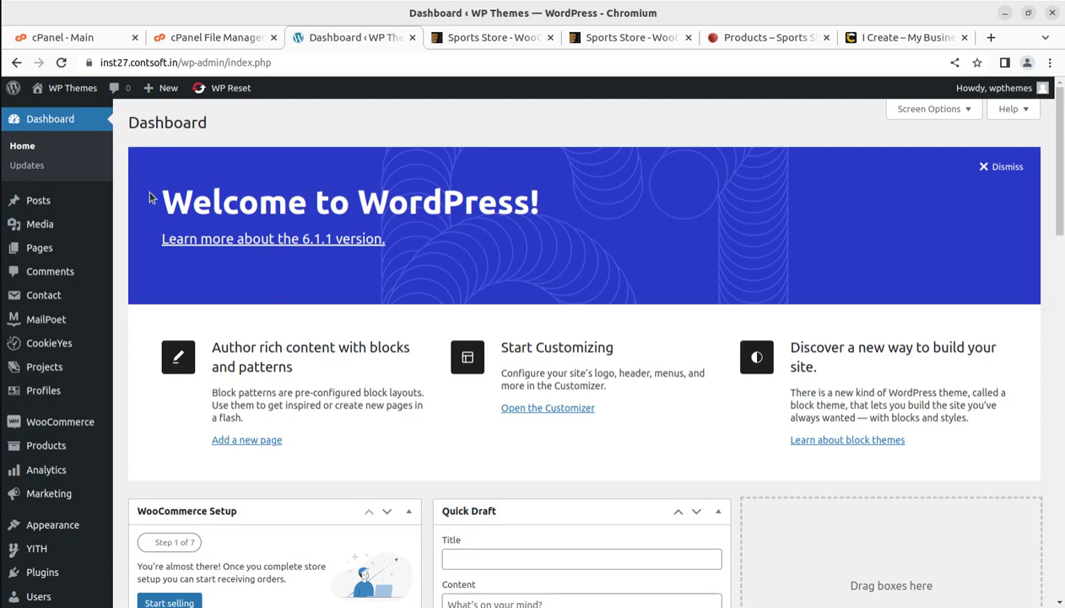
pyautogui.moveTo(67, 88)
pyautogui.middleClick(46, 112)
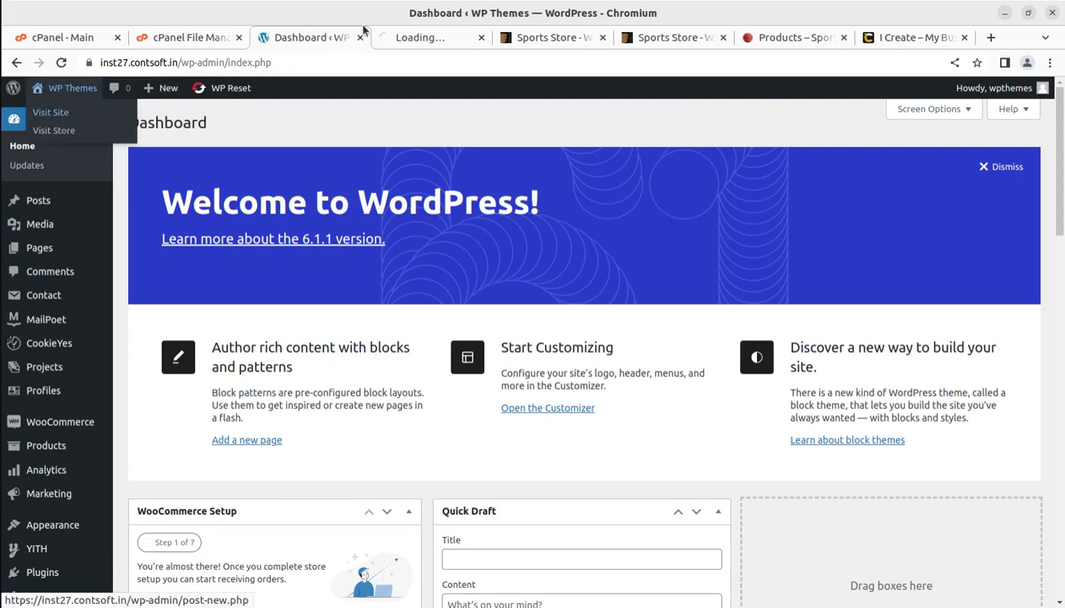
pyautogui.click(408, 47)
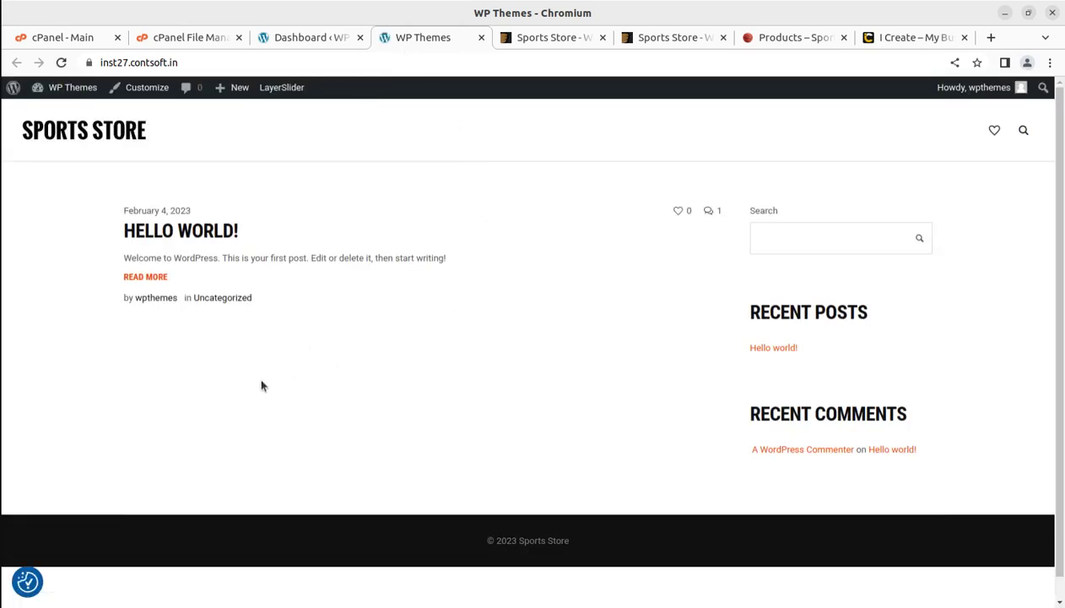
# Review the Sports Store item page on ThemeForest and the service options on the i-Create home page
pyautogui.click(512, 41)
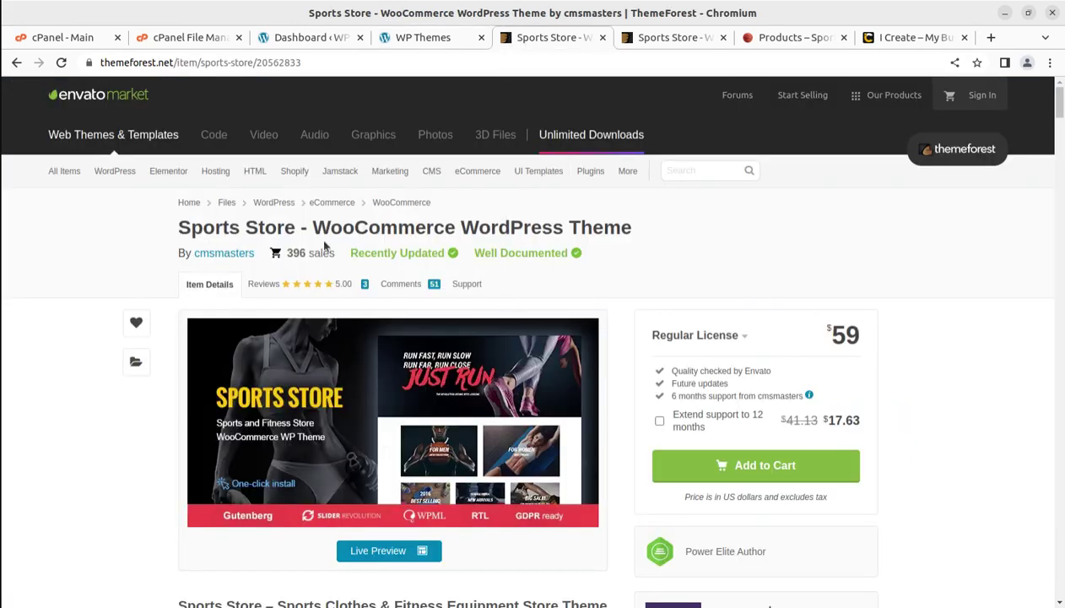
pyautogui.scroll(-2, 612, 328)
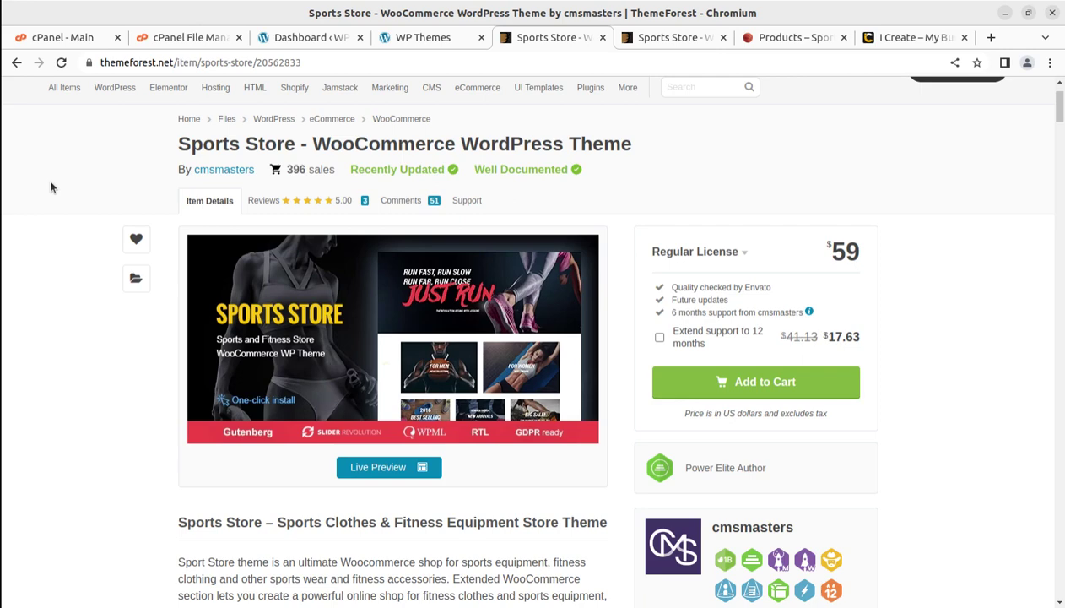
pyautogui.click(906, 42)
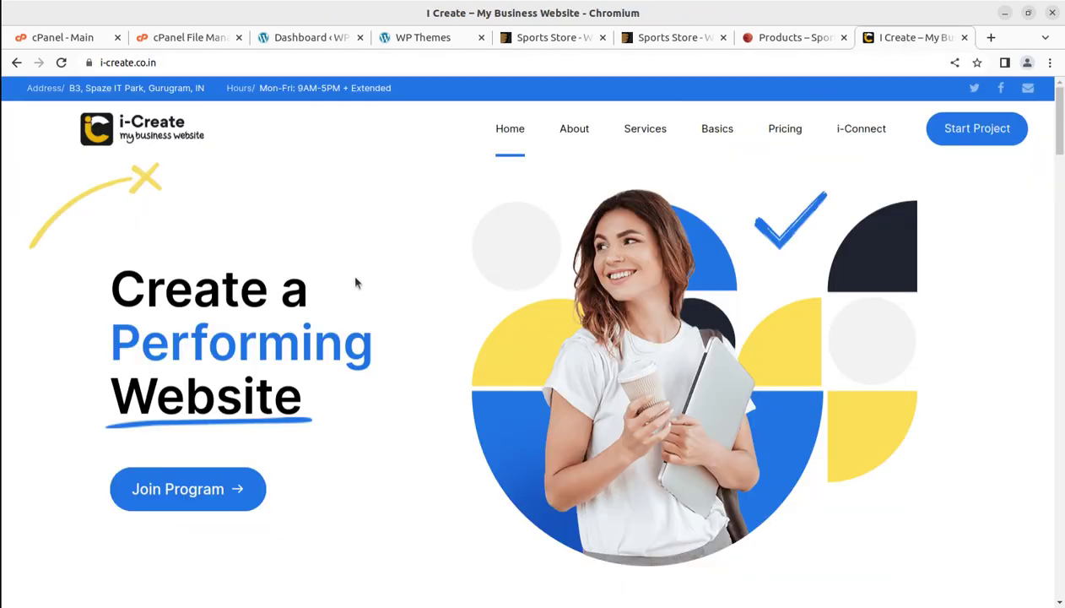
pyautogui.scroll(-2, 356, 283)
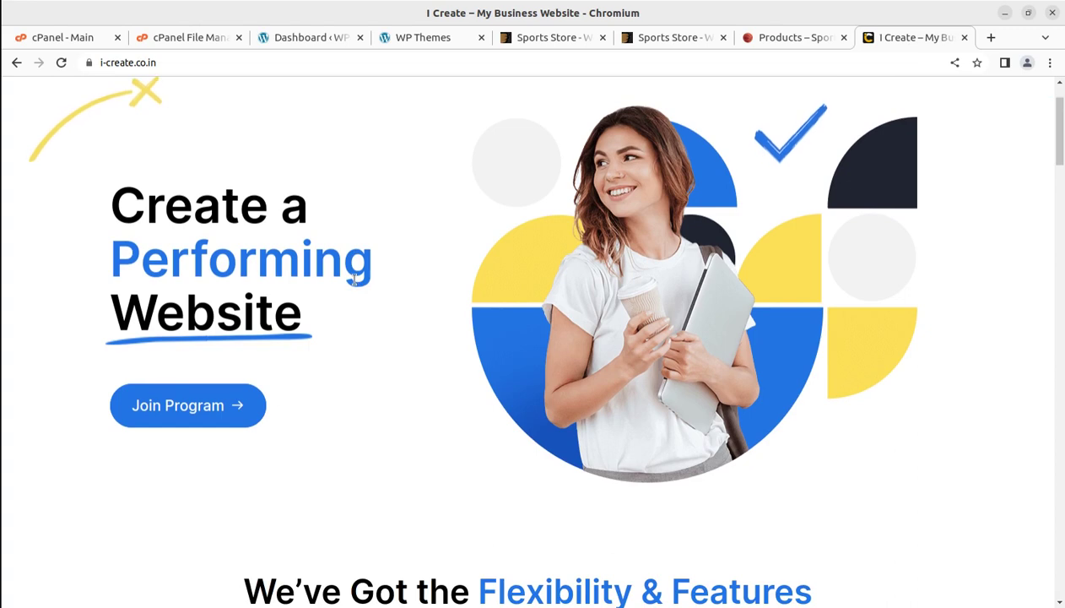
pyautogui.scroll(-3, 355, 280)
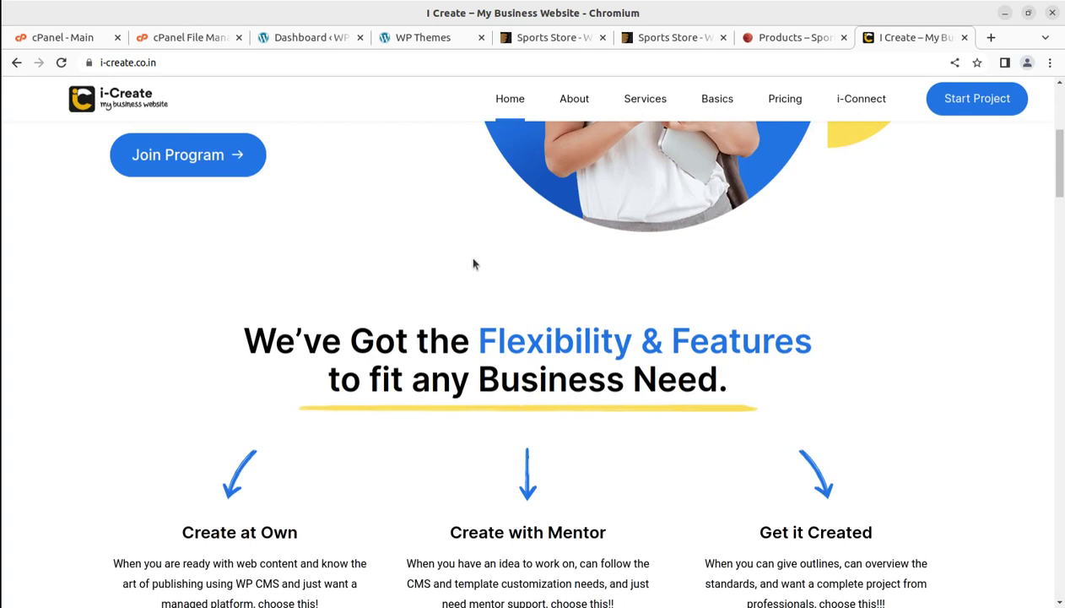
pyautogui.scroll(-2, 595, 169)
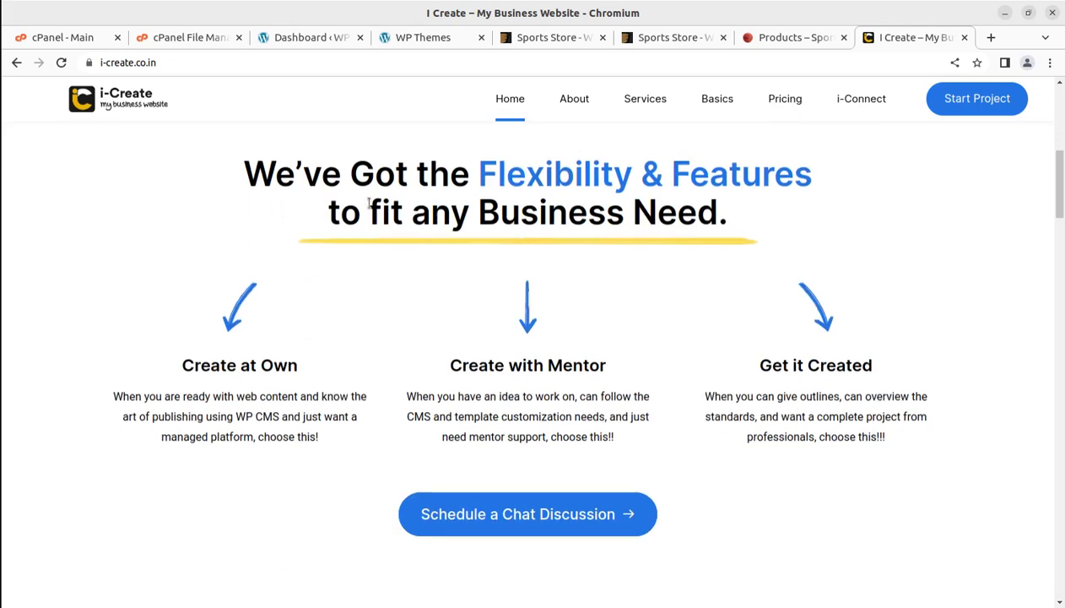
pyautogui.scroll(5, 515, 125)
# Compare the site's current front page with the Sports Store item page and its live preview on ThemeForest
pyautogui.click(312, 38)
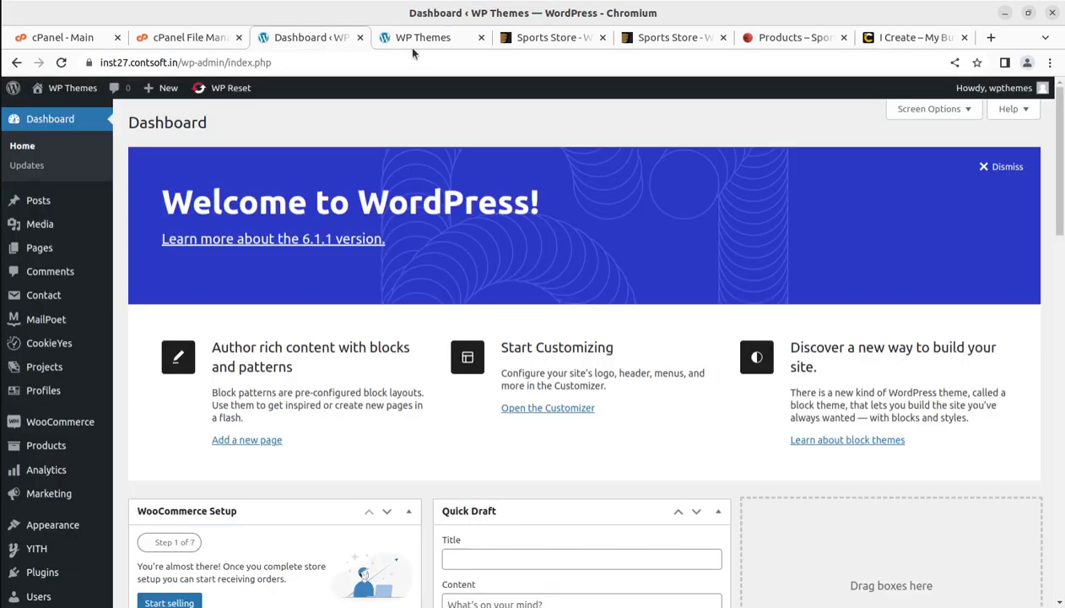
pyautogui.click(426, 38)
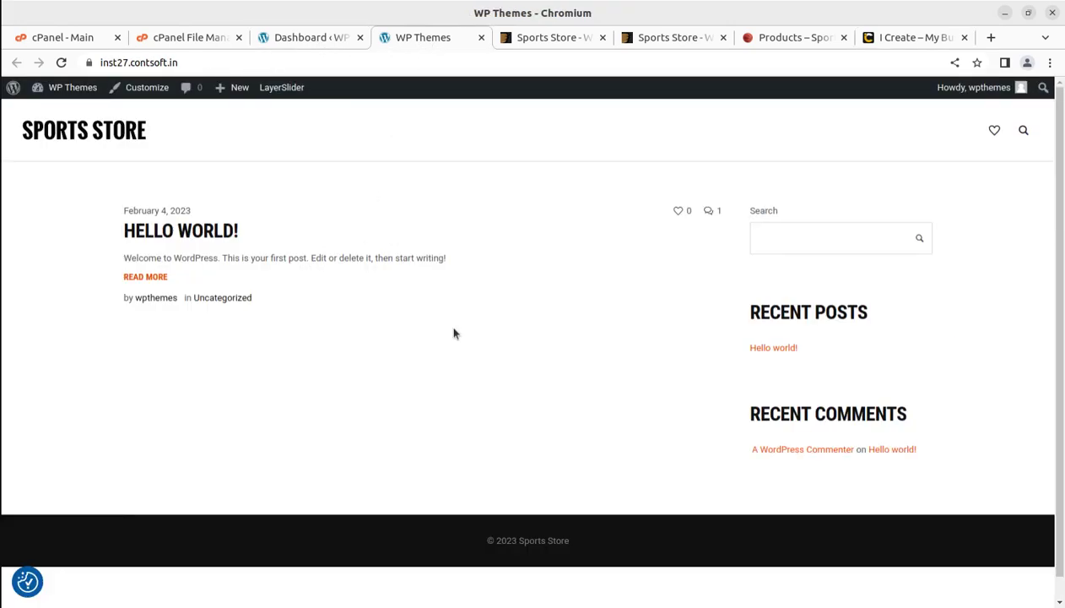
pyautogui.click(564, 40)
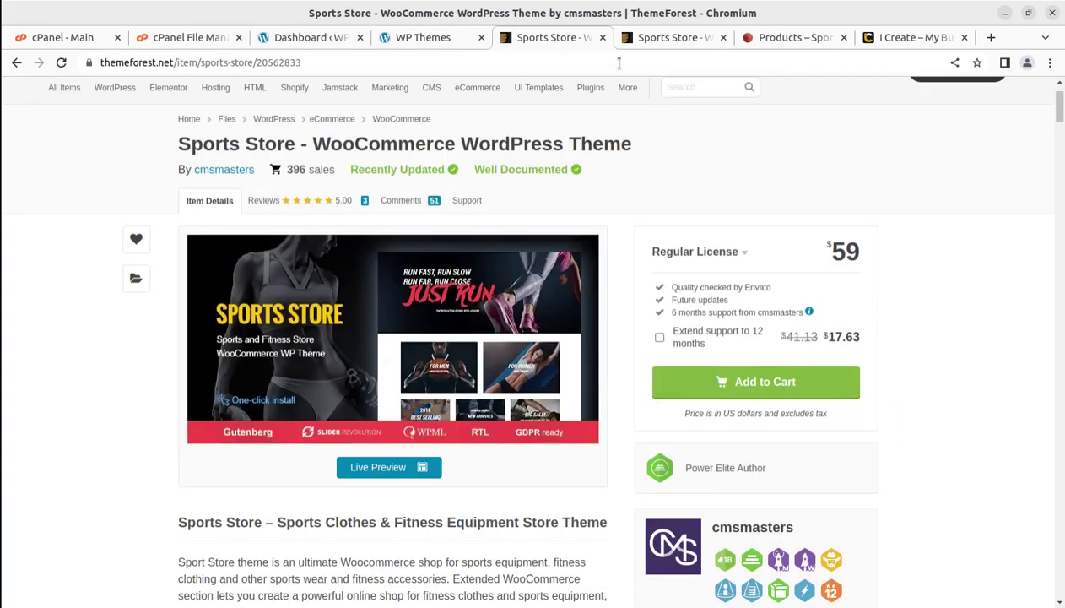
pyautogui.click(641, 43)
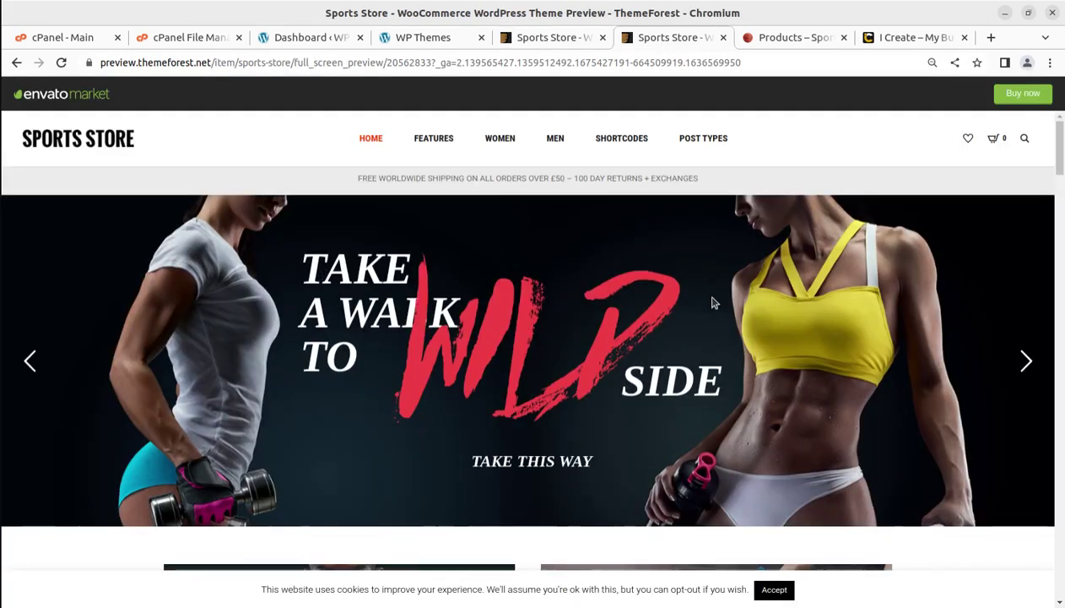
pyautogui.scroll(-5, 711, 299)
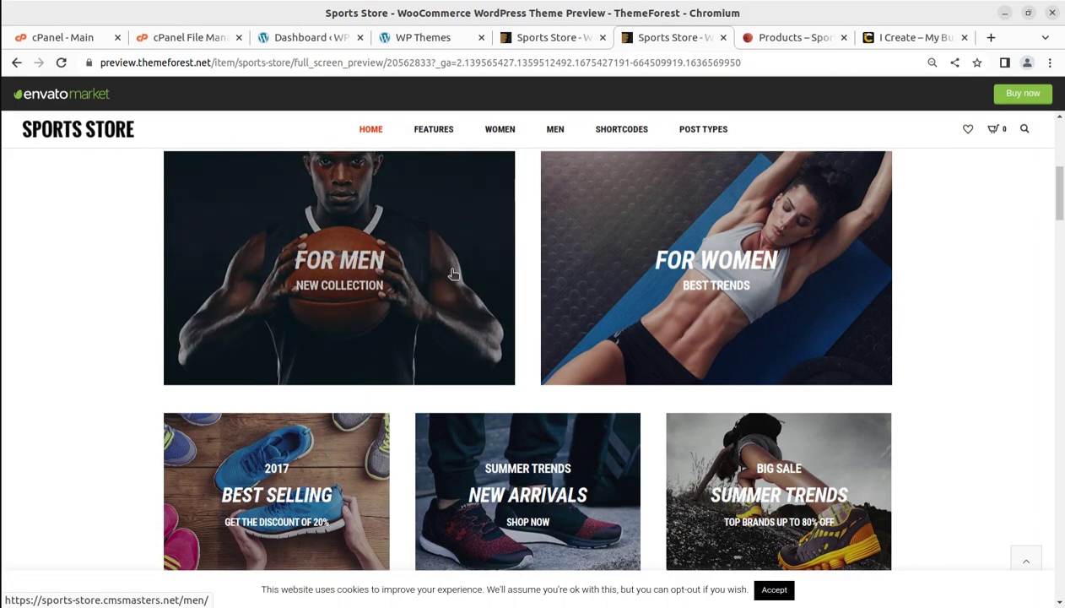
# Return to the WordPress admin and open the theme's Demo Content Importer
pyautogui.click(309, 38)
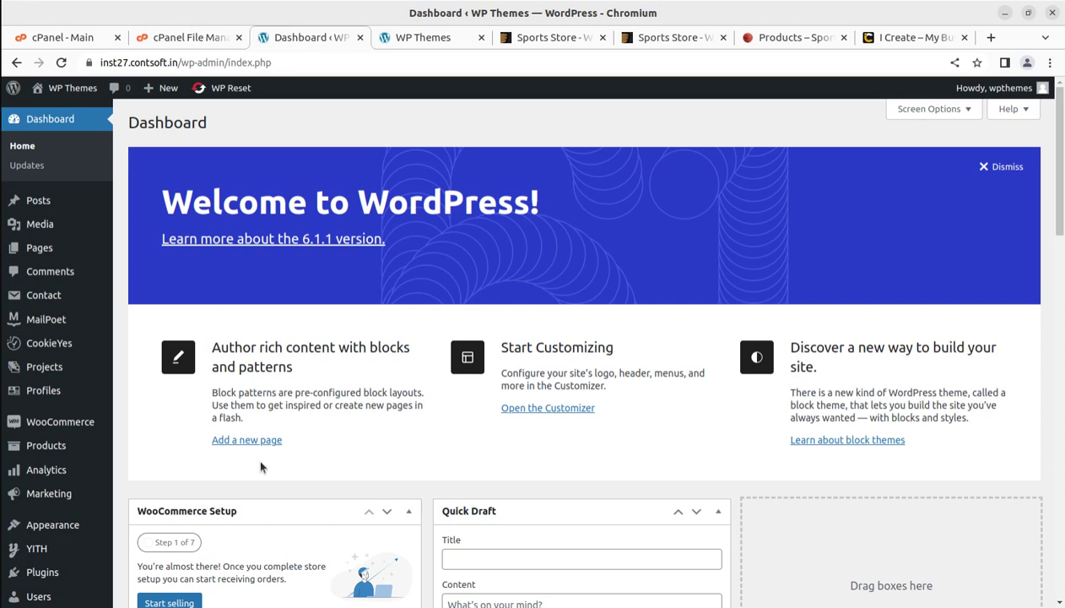
pyautogui.scroll(-1, 162, 463)
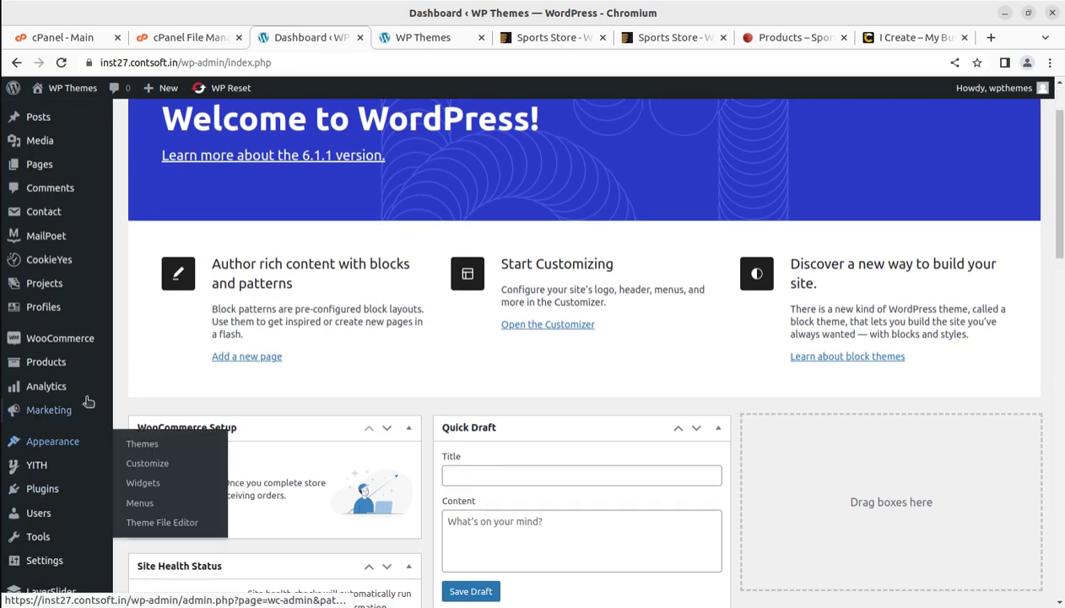
pyautogui.scroll(-2, 93, 405)
pyautogui.scroll(-1, 99, 412)
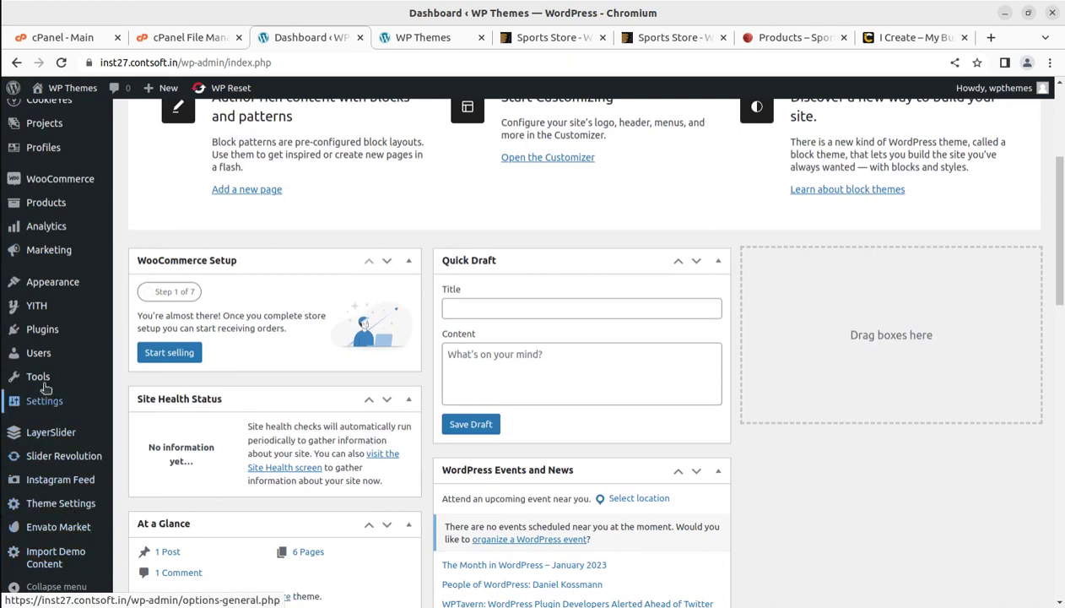
pyautogui.moveTo(40, 380)
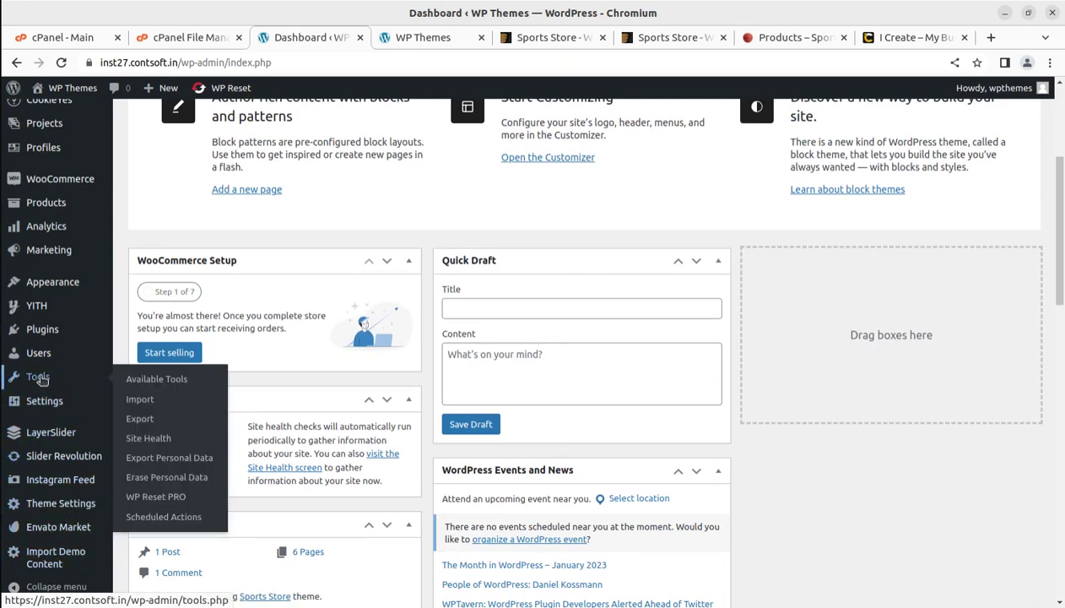
pyautogui.scroll(-2, 58, 485)
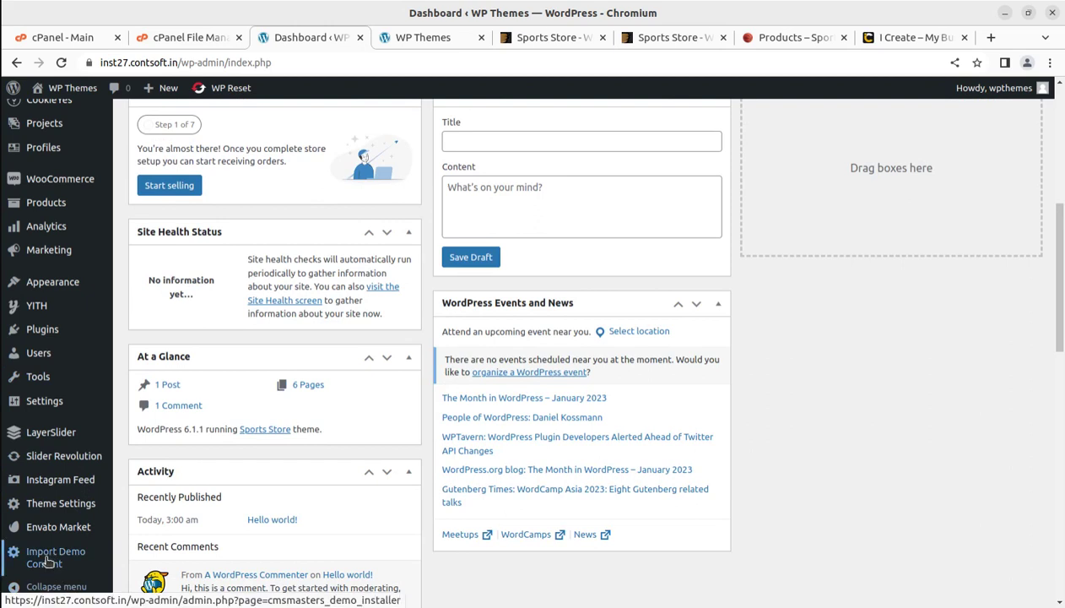
pyautogui.click(49, 559)
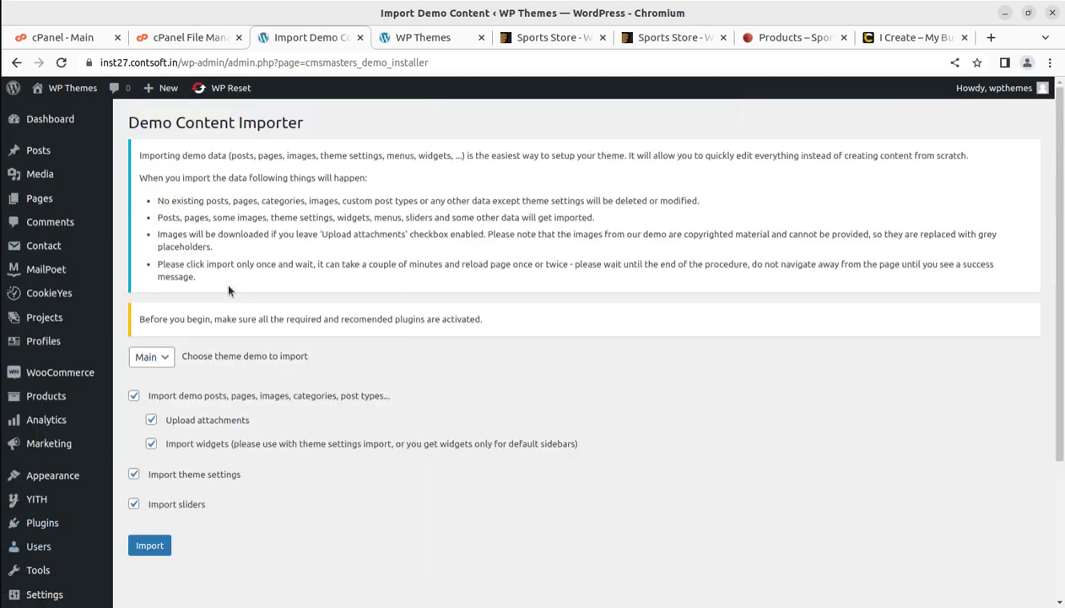
# Start importing the Main theme demo with posts, pages, attachments, widgets, theme settings and sliders
pyautogui.click(157, 360)
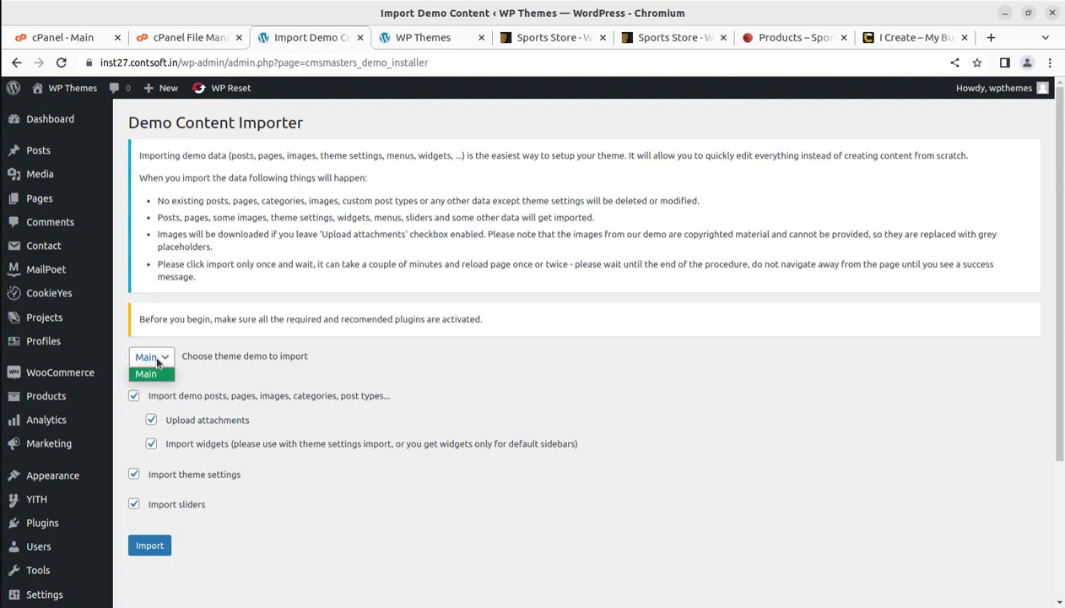
pyautogui.click(157, 360)
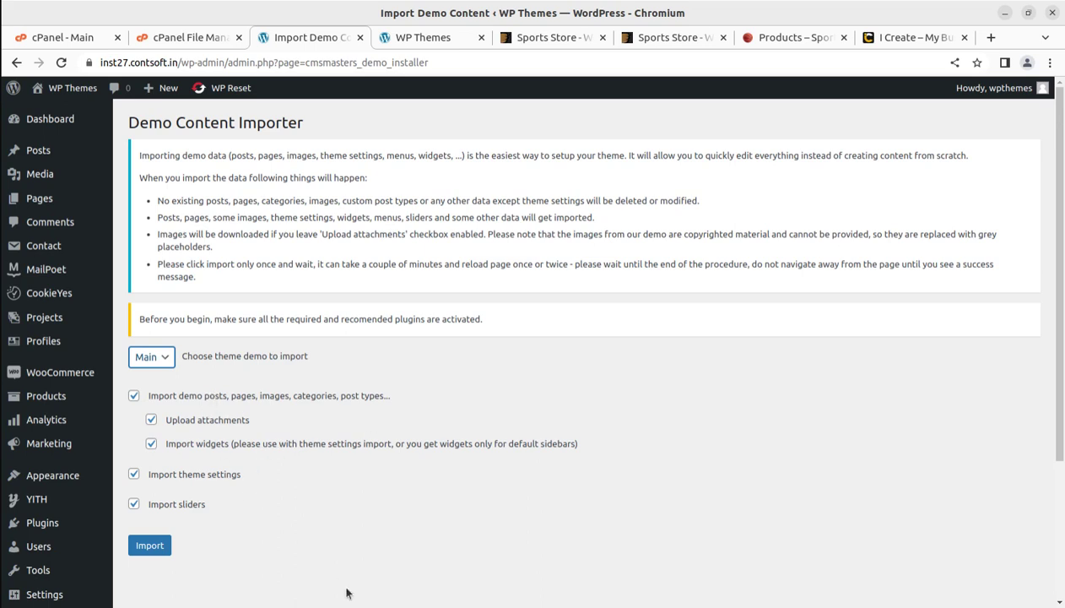
pyautogui.click(144, 548)
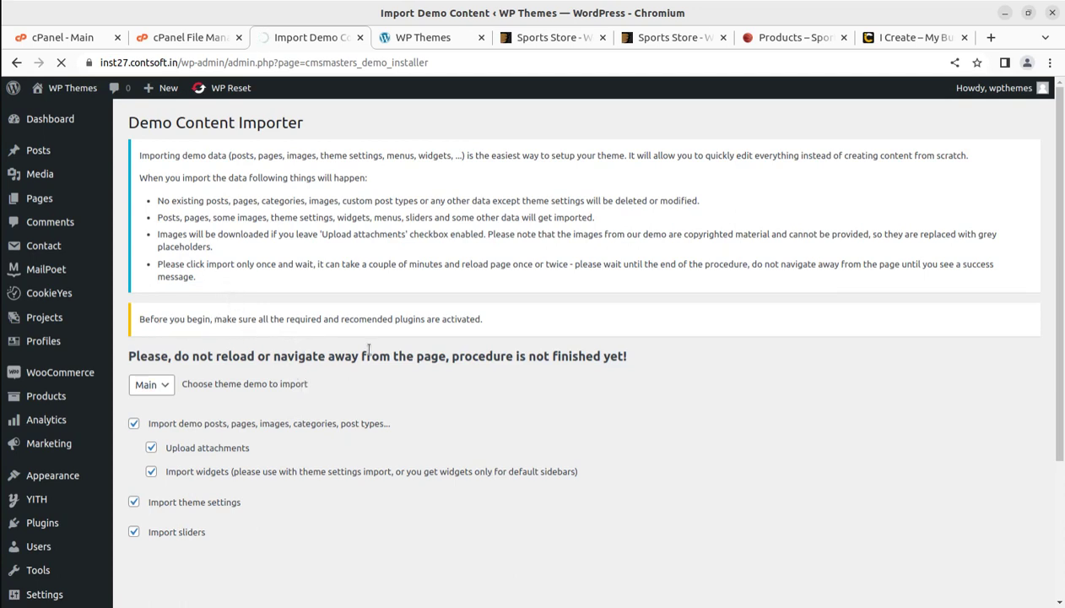
pyautogui.scroll(-2, 337, 379)
pyautogui.scroll(2, 331, 405)
pyautogui.moveTo(34, 180)
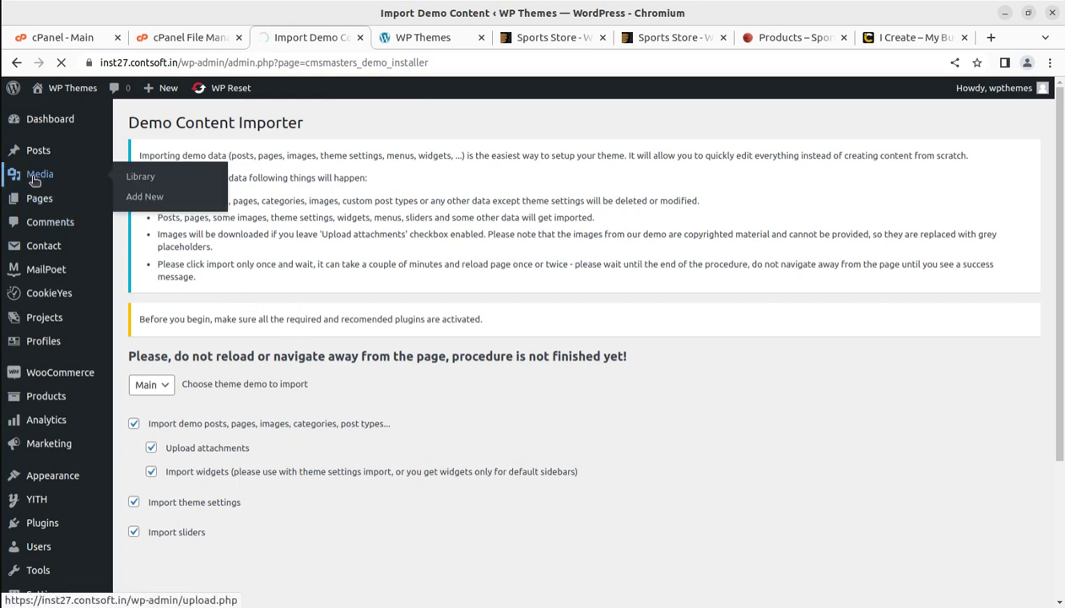
# Open the Media Library in a separate tab and compare its imported images with the Sports Store live preview on ThemeForest
pyautogui.middleClick(140, 177)
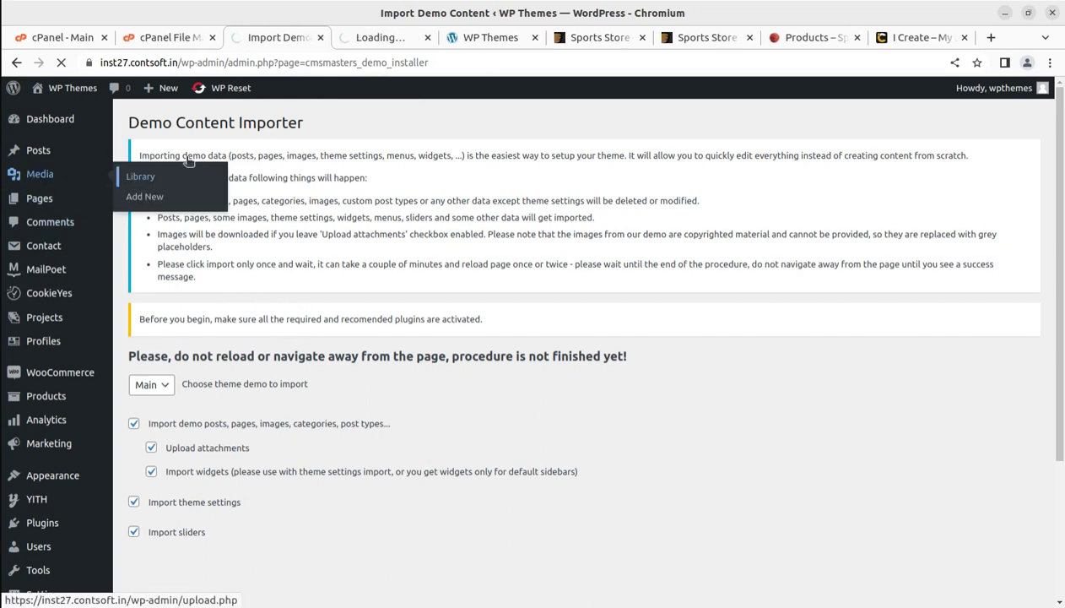
pyautogui.click(384, 37)
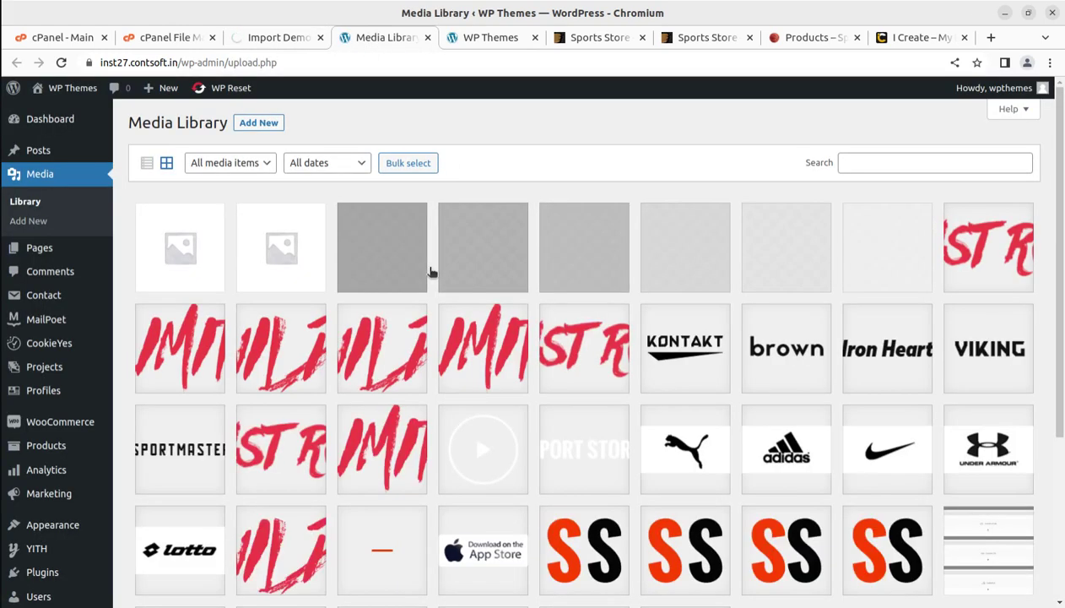
pyautogui.scroll(-3, 405, 356)
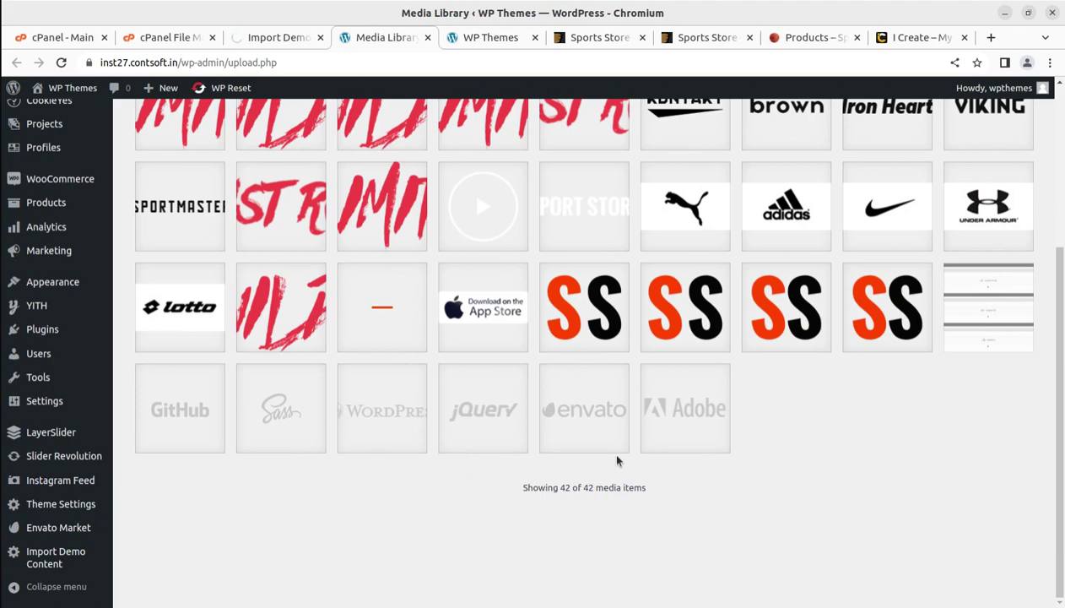
pyautogui.scroll(3, 577, 438)
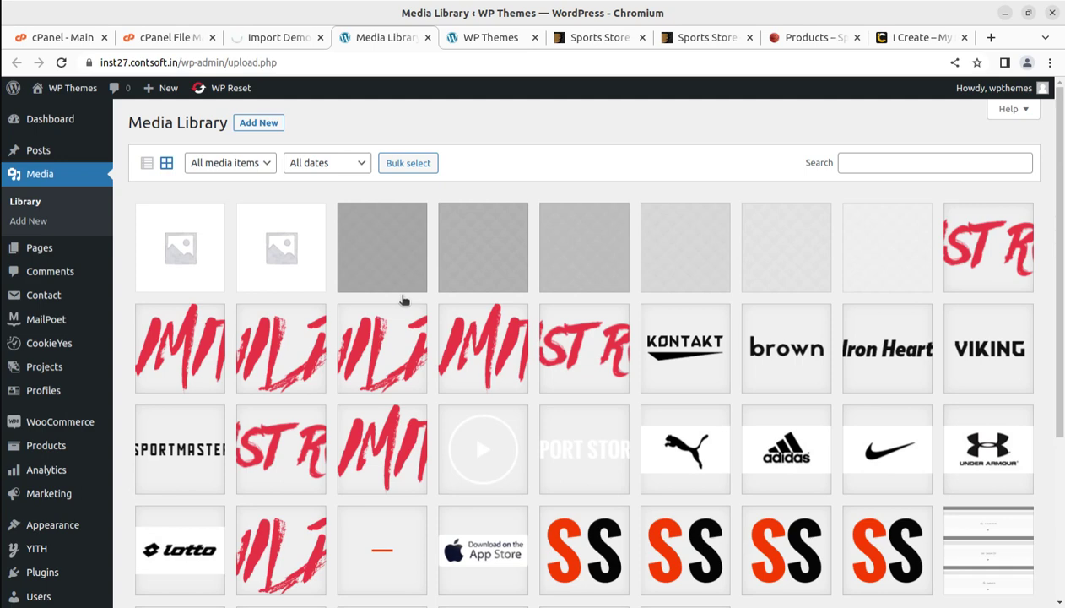
pyautogui.click(664, 39)
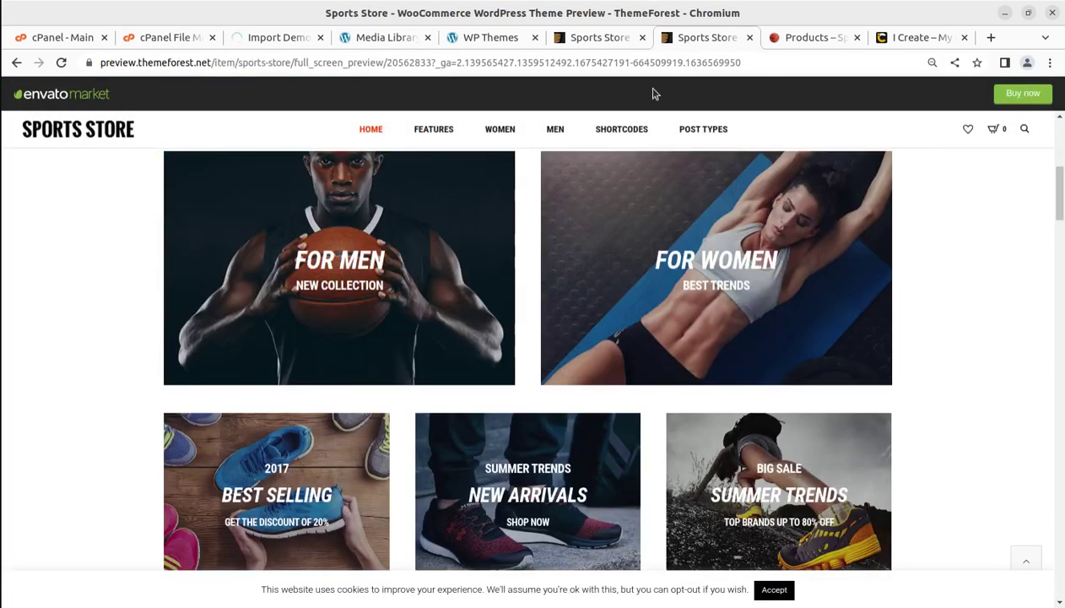
pyautogui.scroll(5, 439, 358)
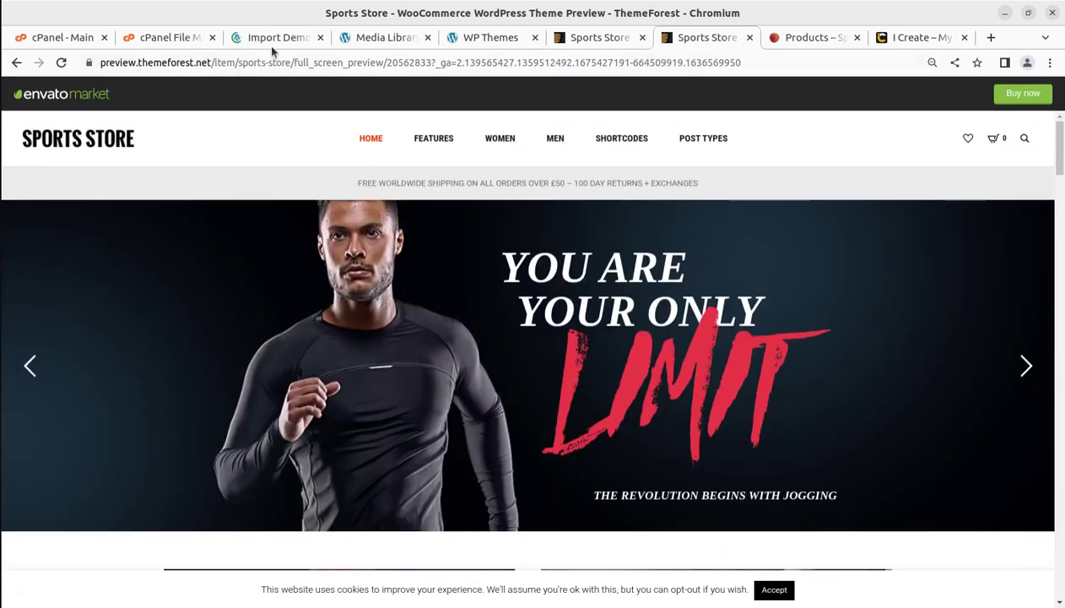
# Check the import status and messages on the Demo Content Importer page
pyautogui.click(297, 39)
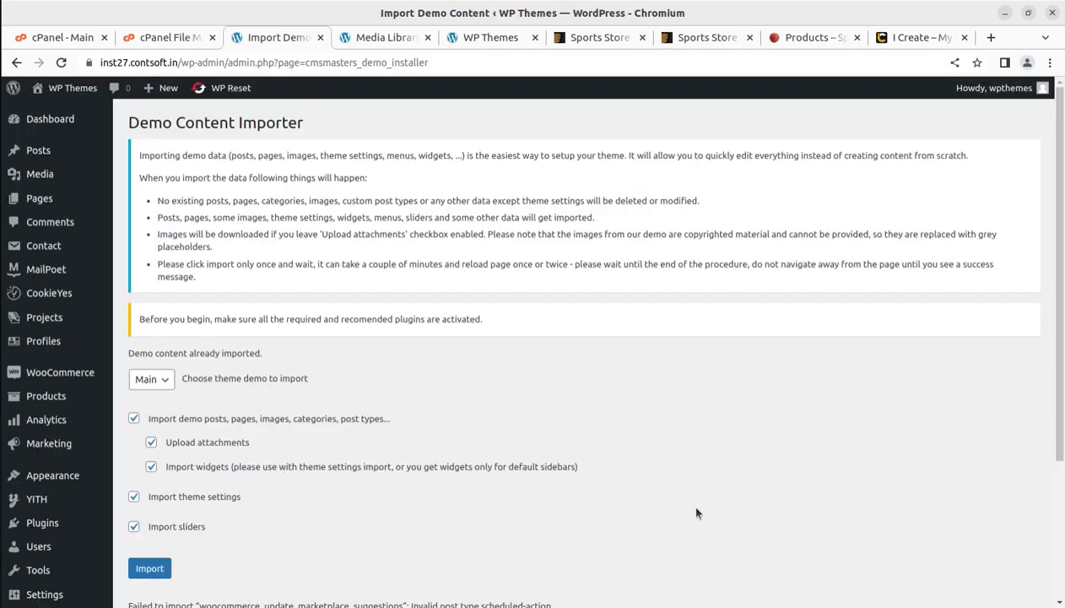
pyautogui.moveTo(127, 352); pyautogui.dragTo(273, 363)
pyautogui.click(365, 357)
pyautogui.scroll(-2, 221, 423)
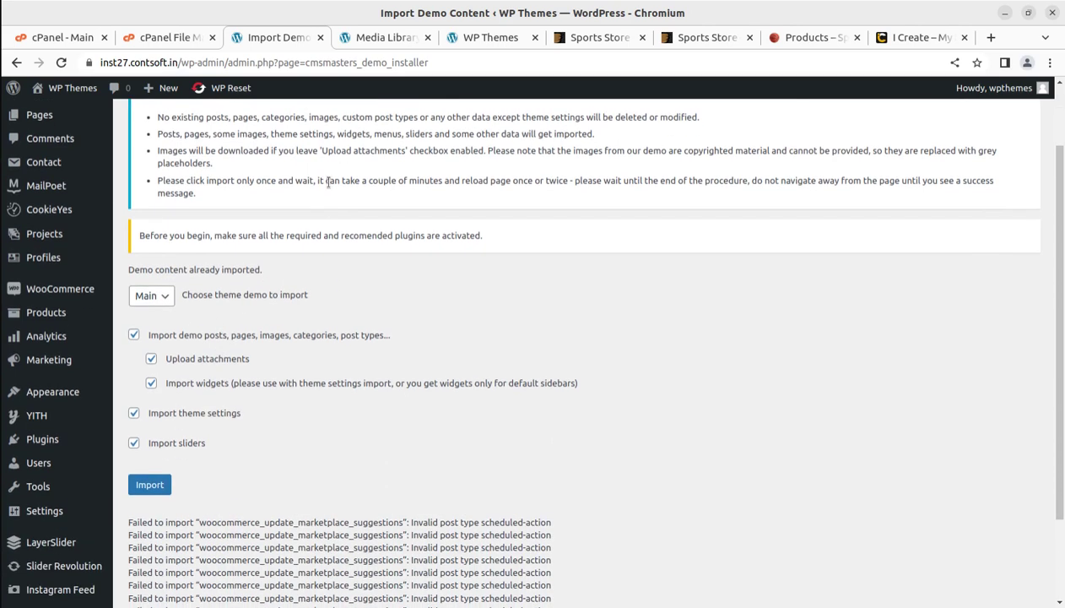
# Reload the site's front page and examine the imported home page from the slider down to the footer
pyautogui.click(467, 48)
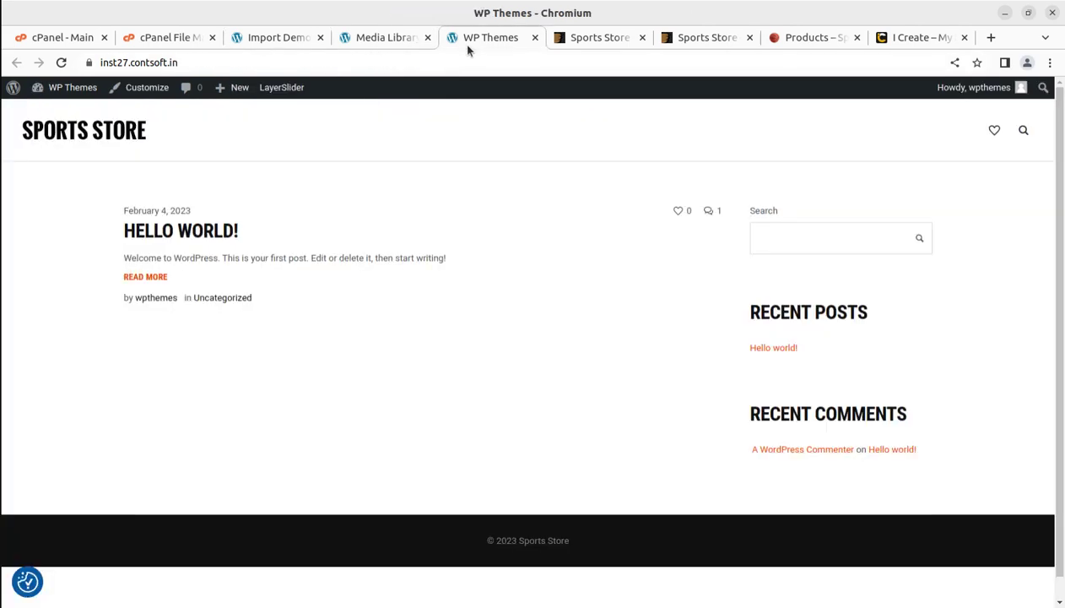
pyautogui.click(61, 62)
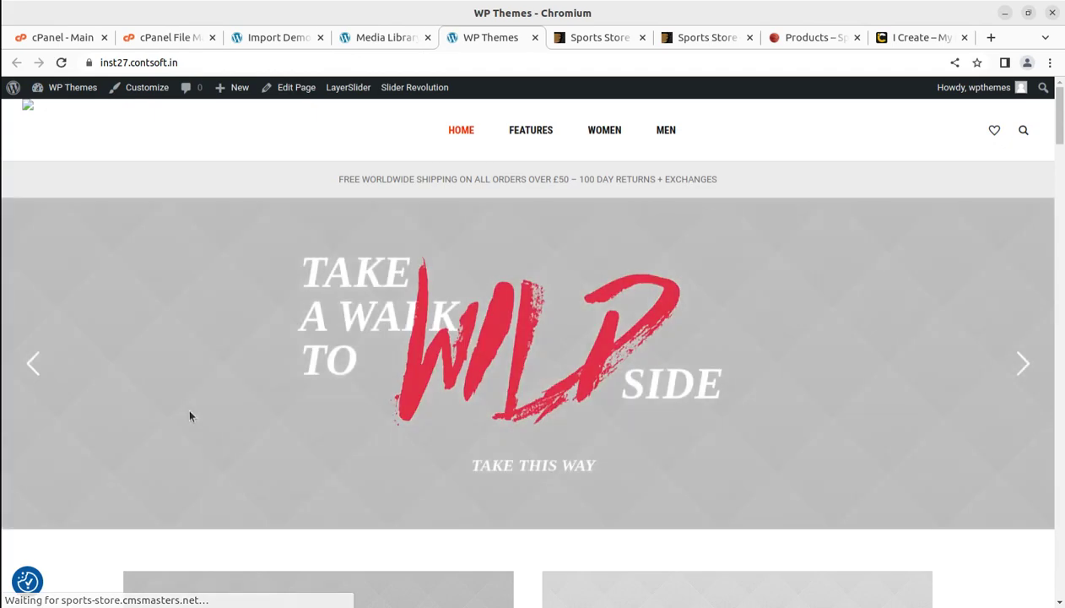
pyautogui.scroll(-10, 190, 415)
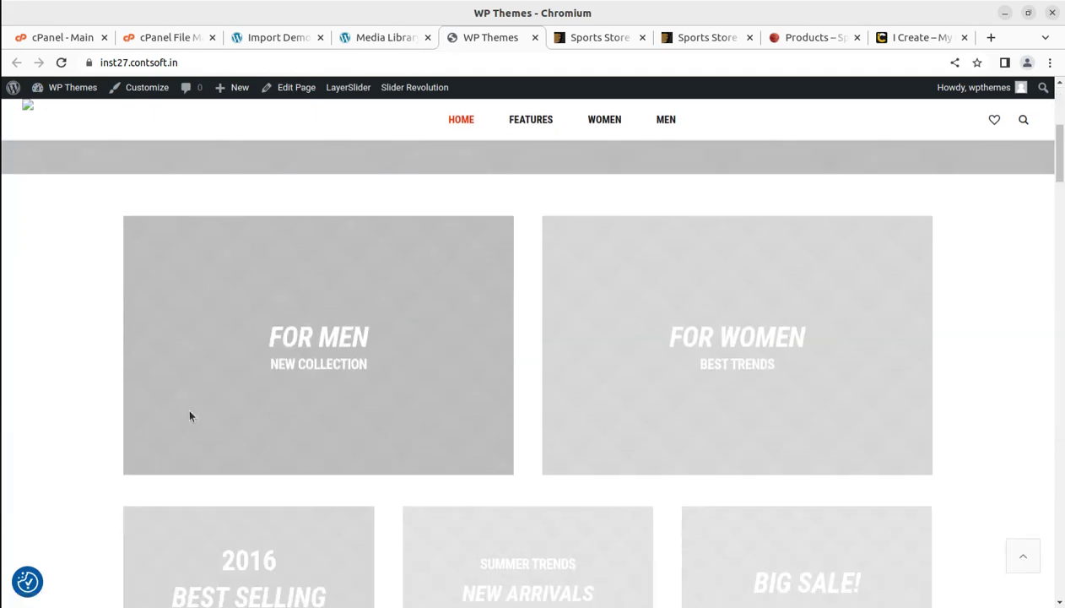
pyautogui.scroll(-7, 190, 415)
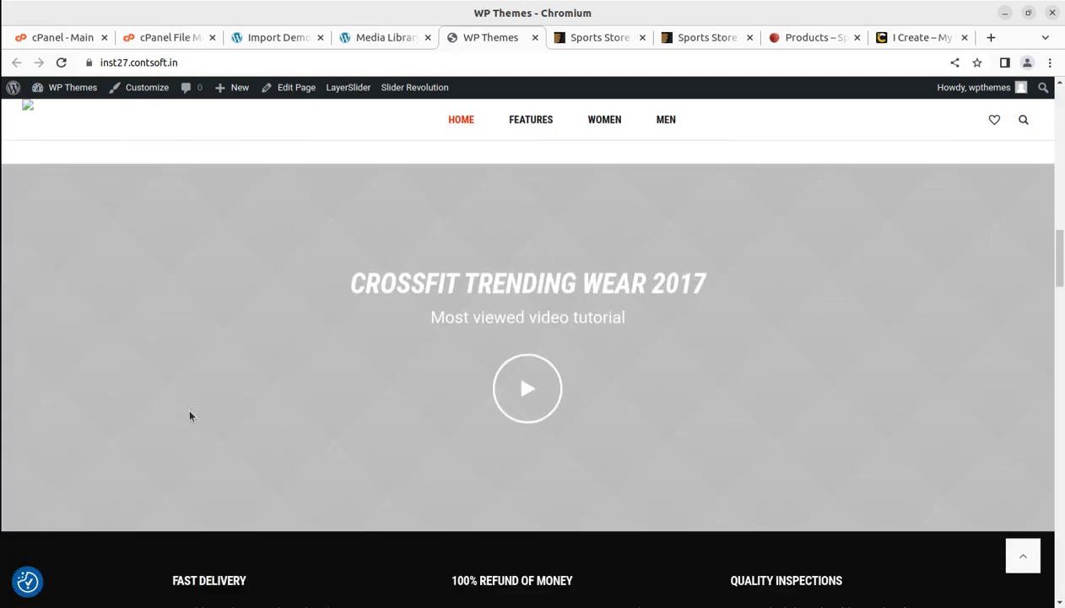
pyautogui.scroll(-6, 190, 415)
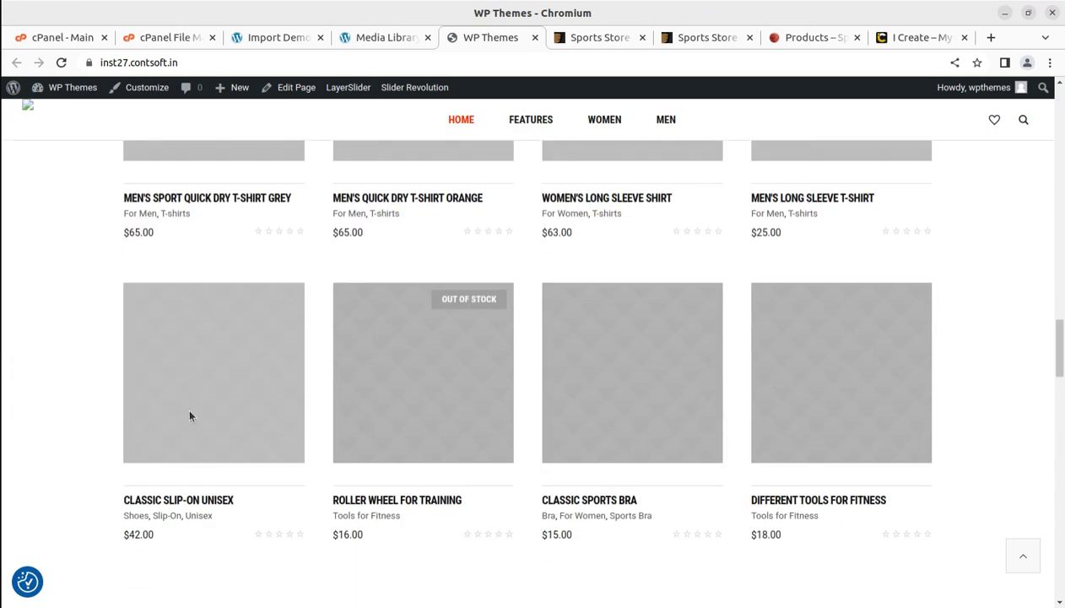
pyautogui.scroll(-2, 189, 416)
pyautogui.scroll(-3, 190, 415)
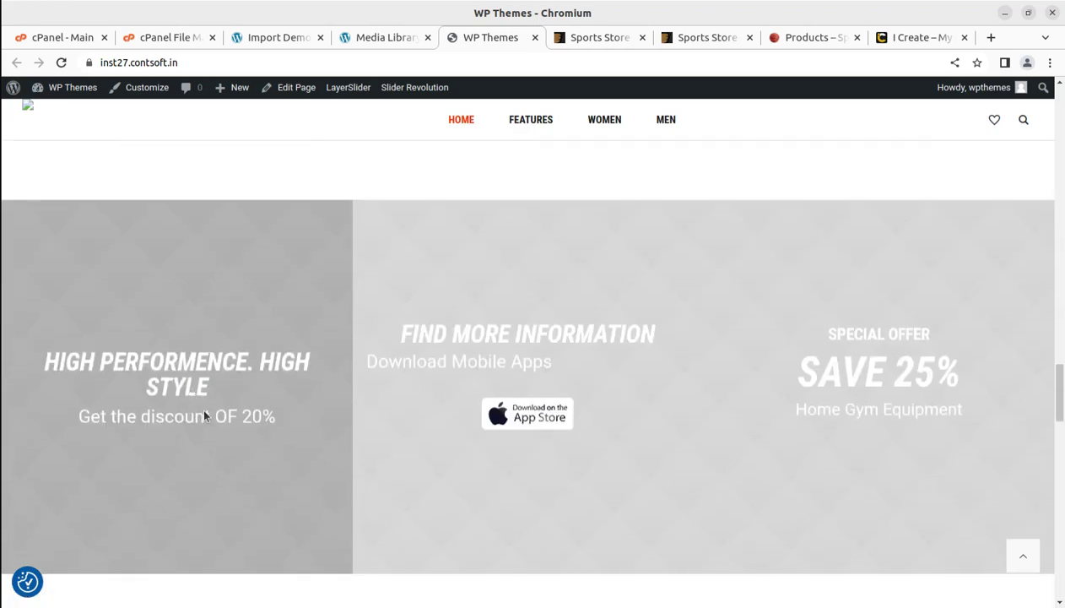
pyautogui.scroll(-2, 610, 463)
pyautogui.scroll(-3, 610, 463)
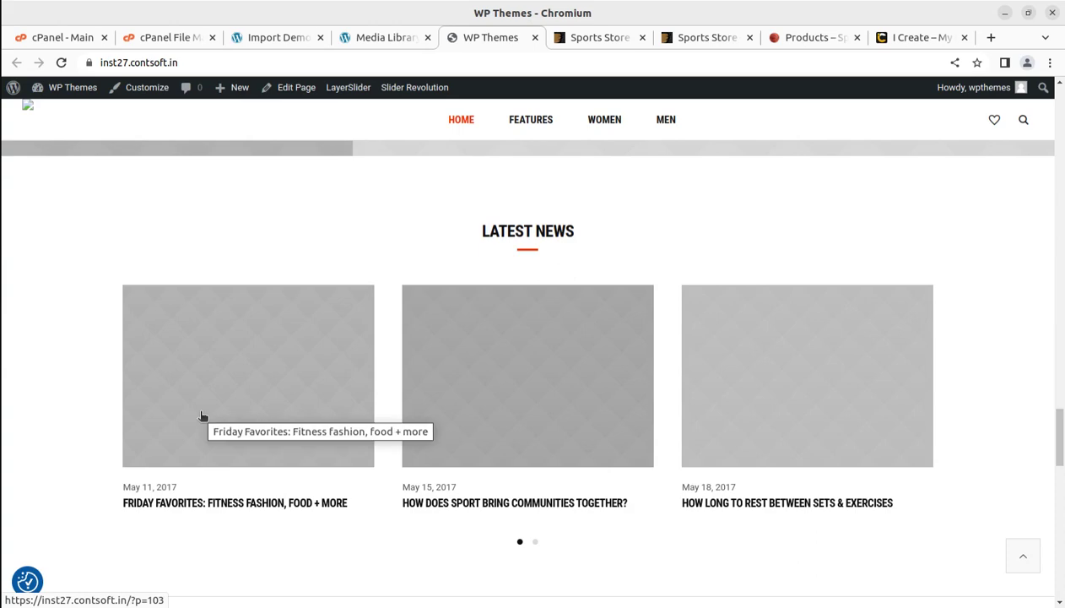
pyautogui.scroll(-6, 629, 418)
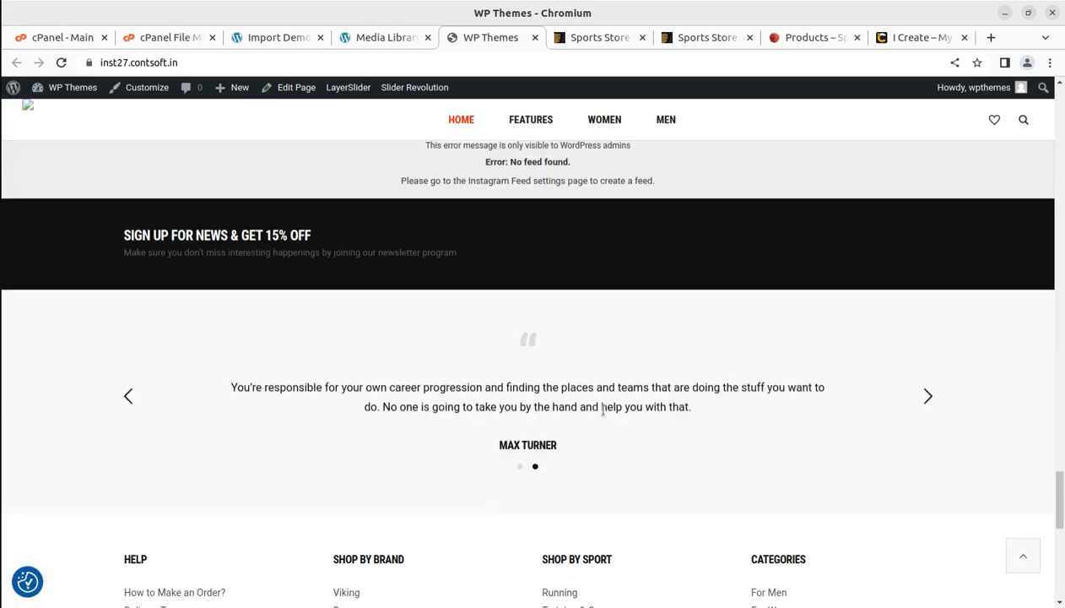
# Inspect the slider and the For Men banner image in the ThemeForest live preview for comparison with the imported site
pyautogui.click(707, 37)
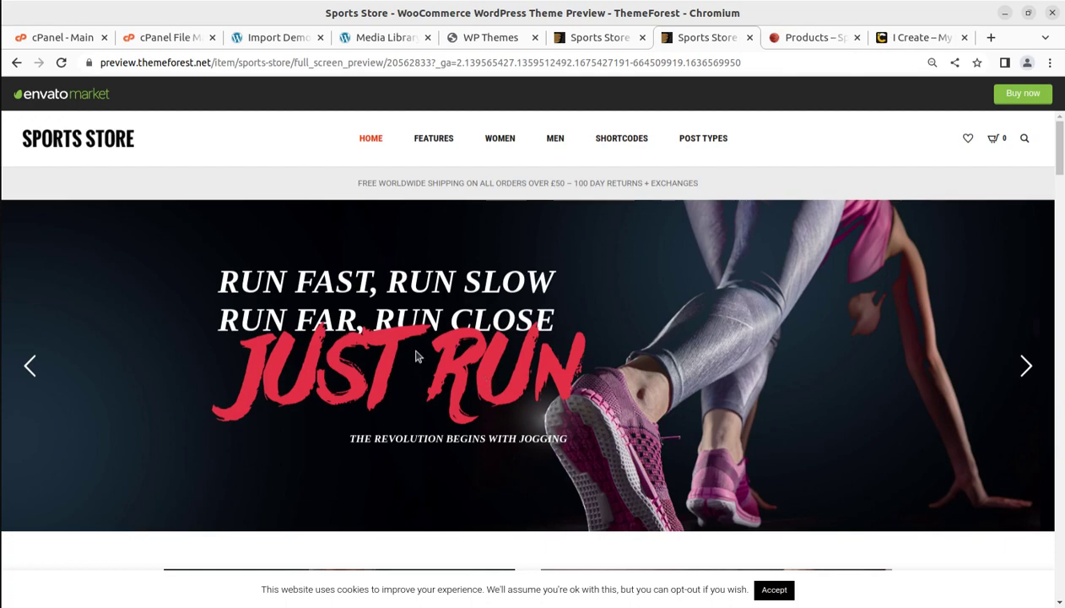
pyautogui.scroll(-3, 416, 355)
pyautogui.scroll(3, 431, 316)
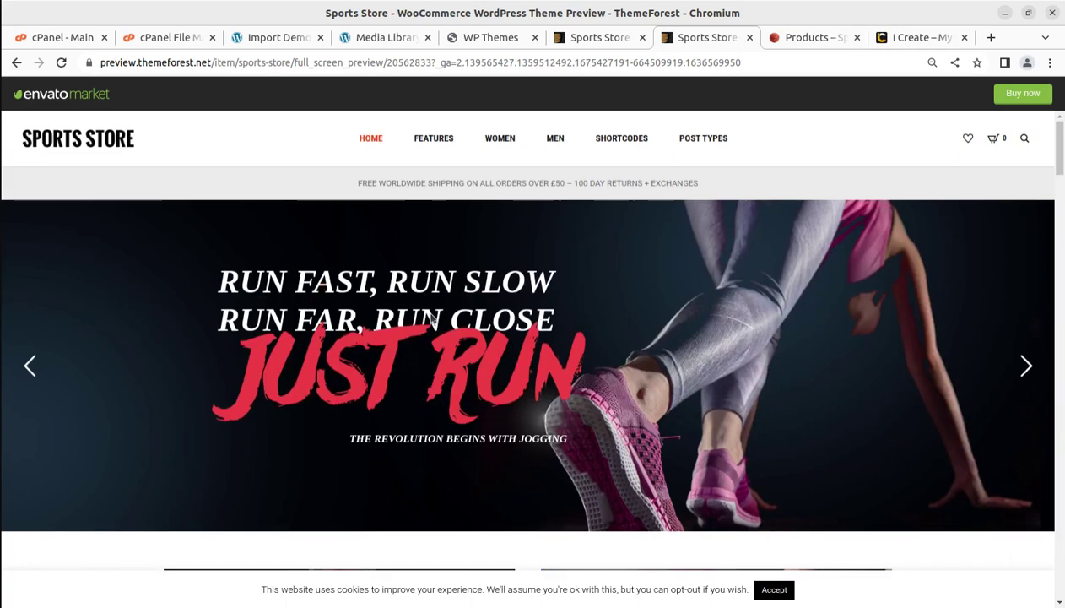
pyautogui.scroll(-3, 532, 388)
pyautogui.rightClick(265, 385)
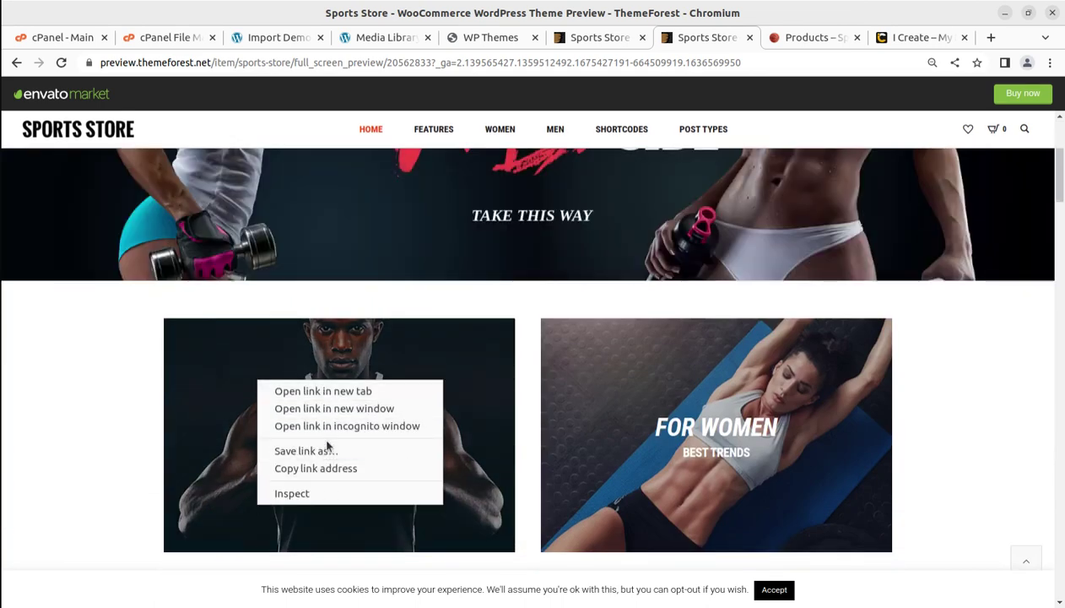
pyautogui.click(230, 363)
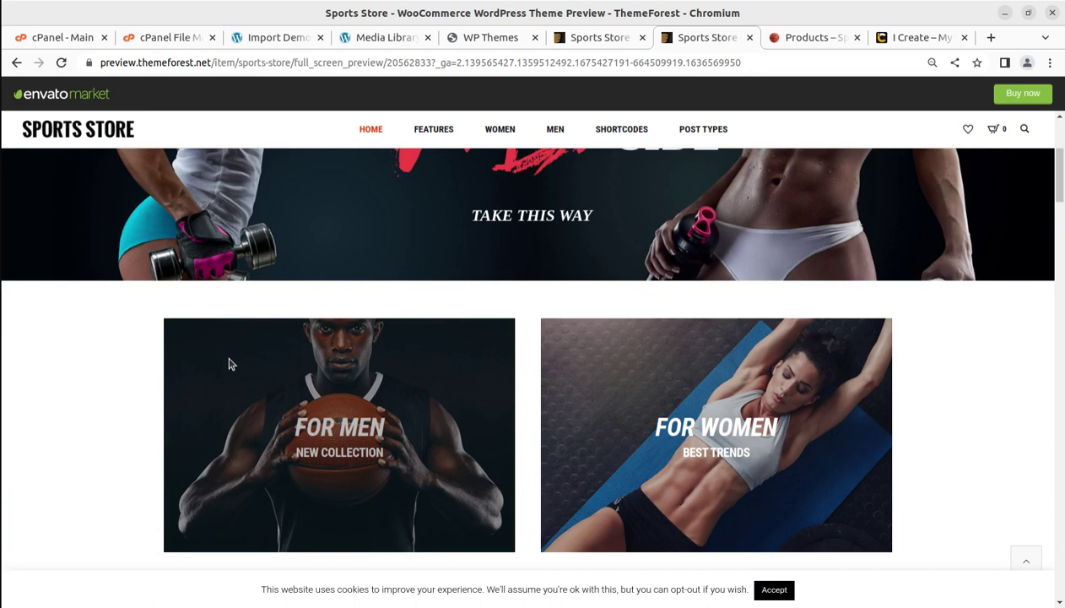
pyautogui.rightClick(229, 364)
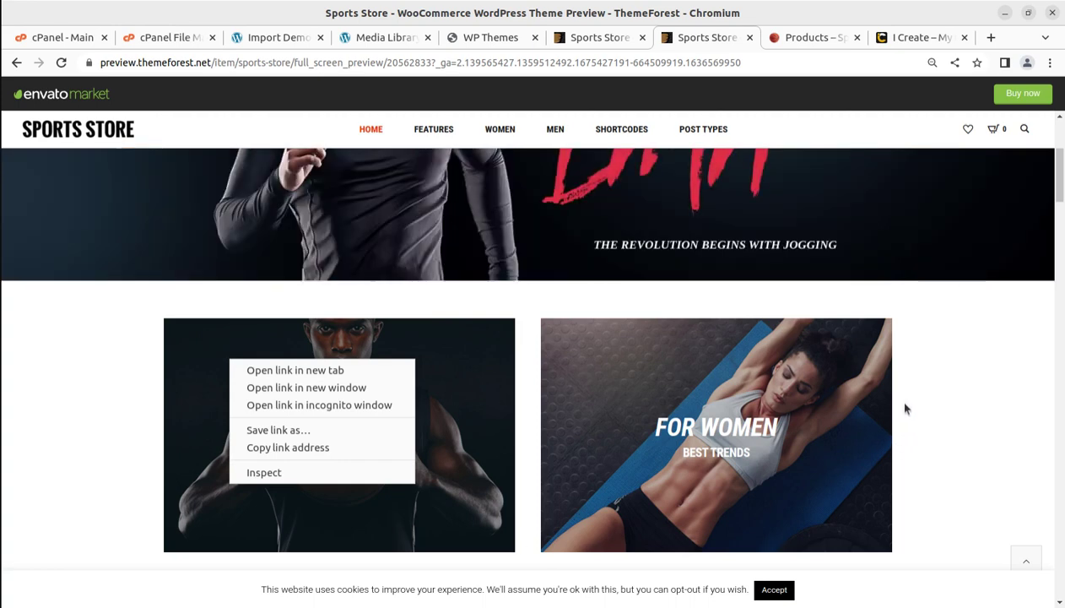
pyautogui.click(1049, 462)
pyautogui.scroll(3, 1048, 462)
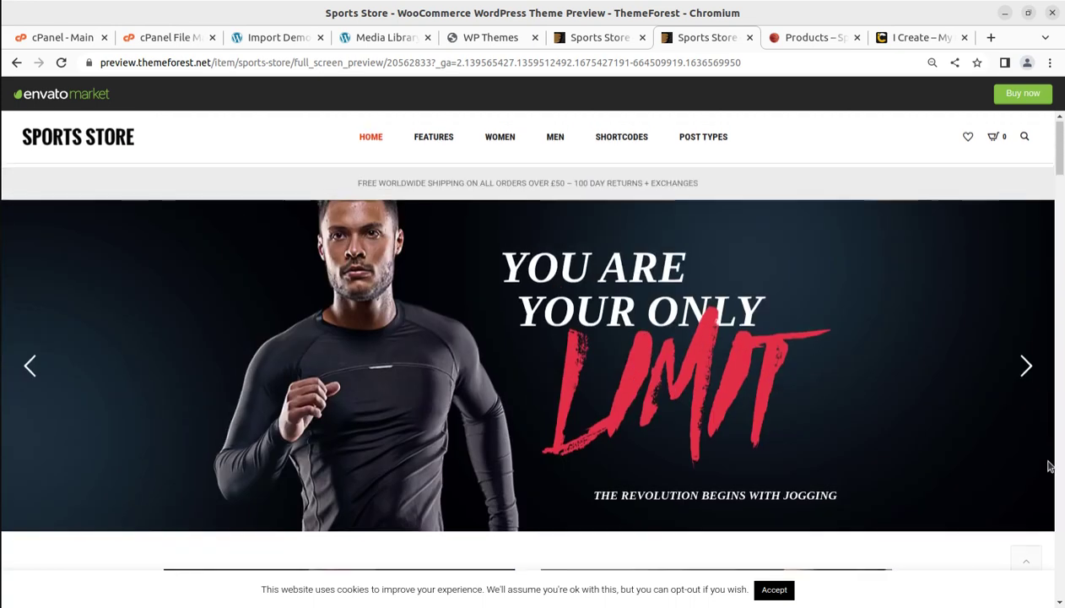
# Return to the imported site, open its Shop page from the Home submenu and examine the content and sidebar
pyautogui.click(459, 39)
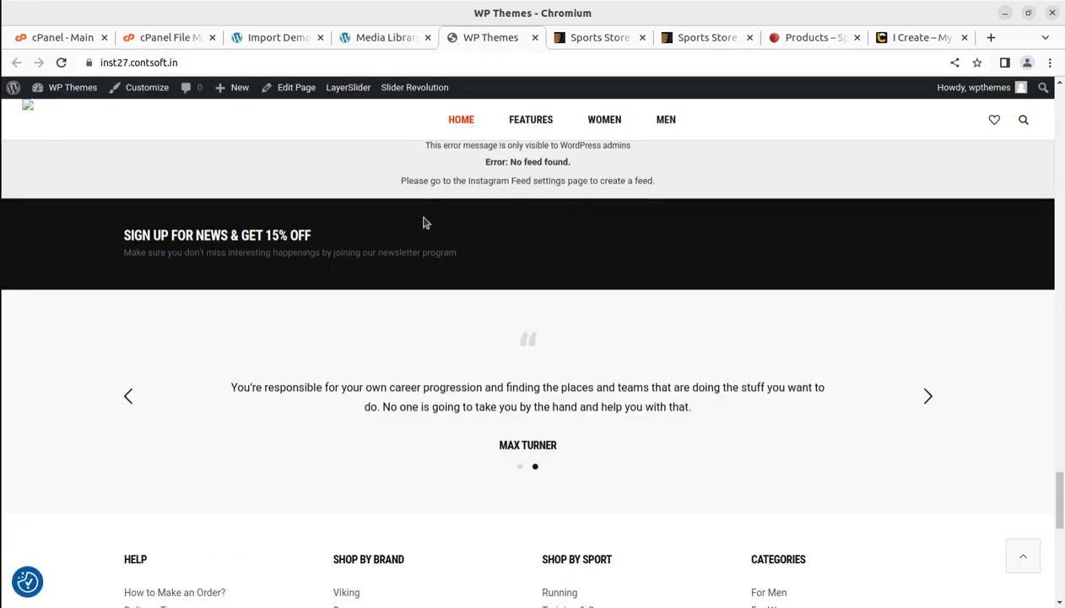
pyautogui.scroll(10, 423, 221)
pyautogui.scroll(5, 426, 219)
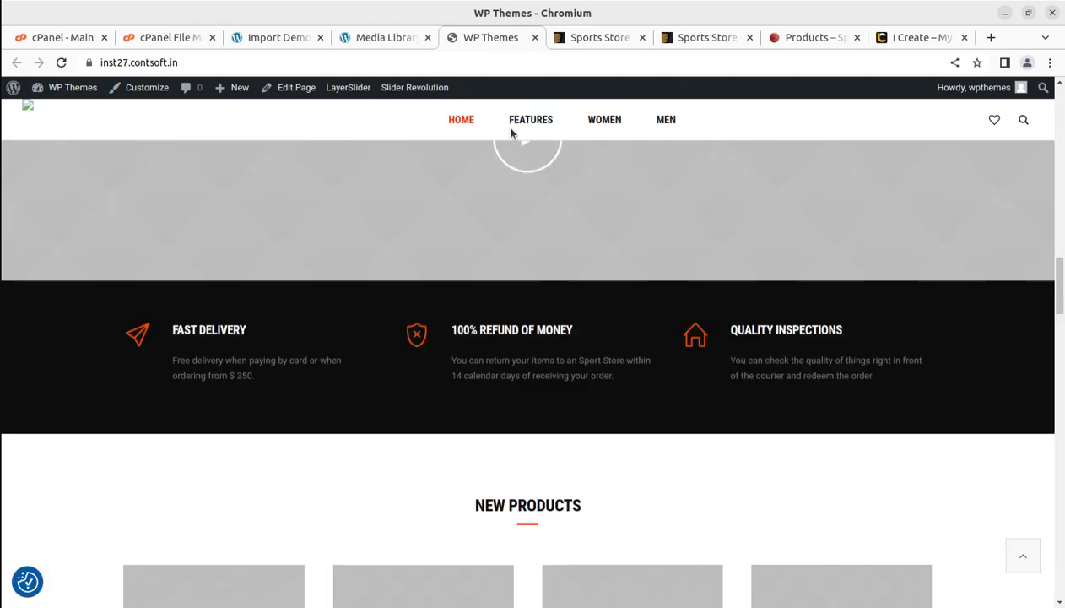
pyautogui.moveTo(459, 131)
pyautogui.click(475, 184)
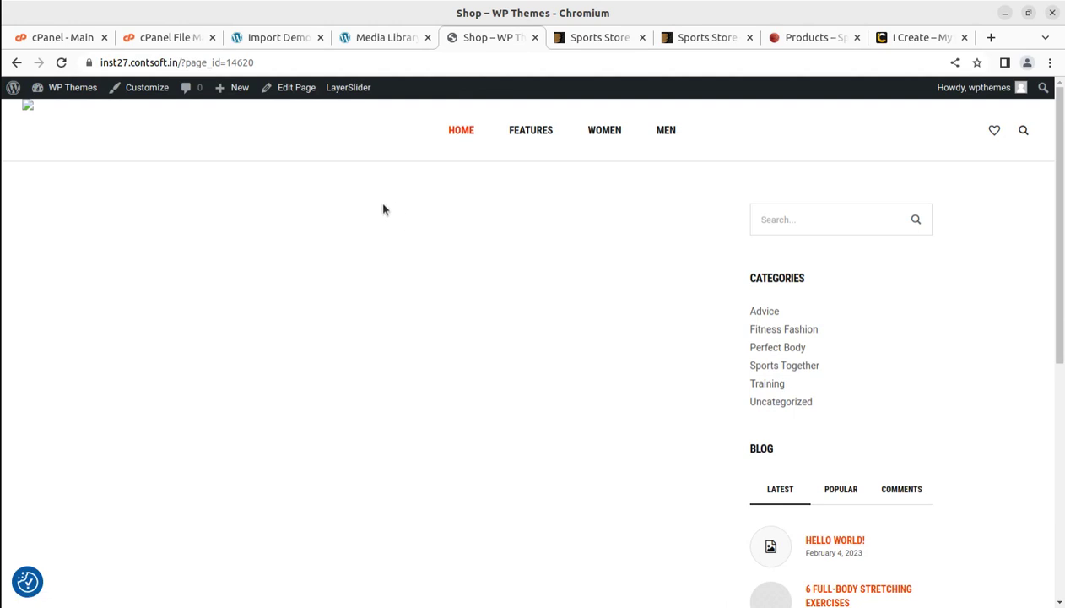
pyautogui.scroll(-5, 226, 196)
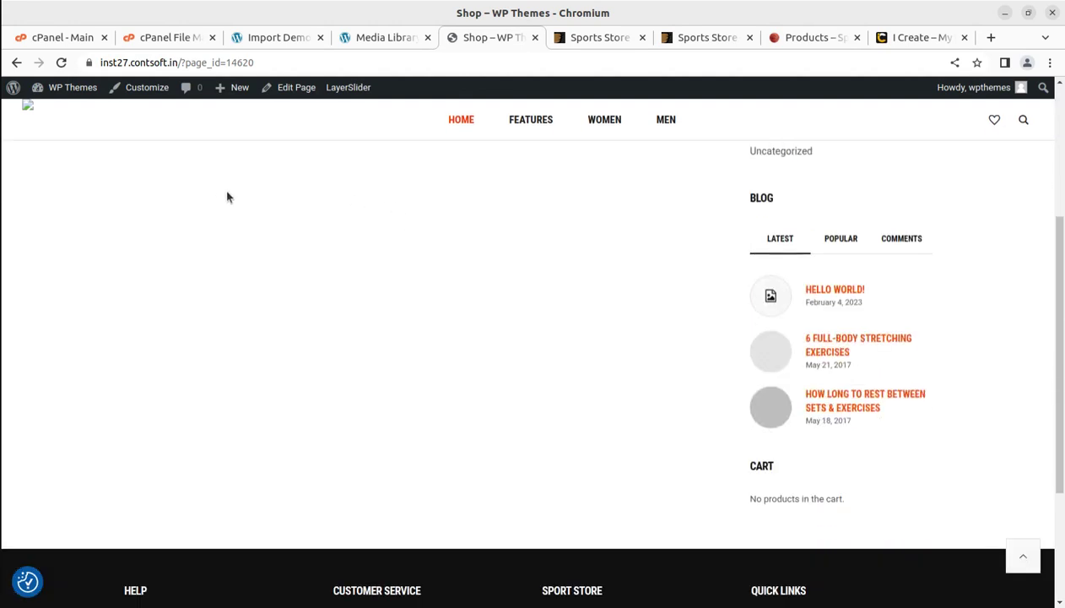
pyautogui.scroll(5, 226, 197)
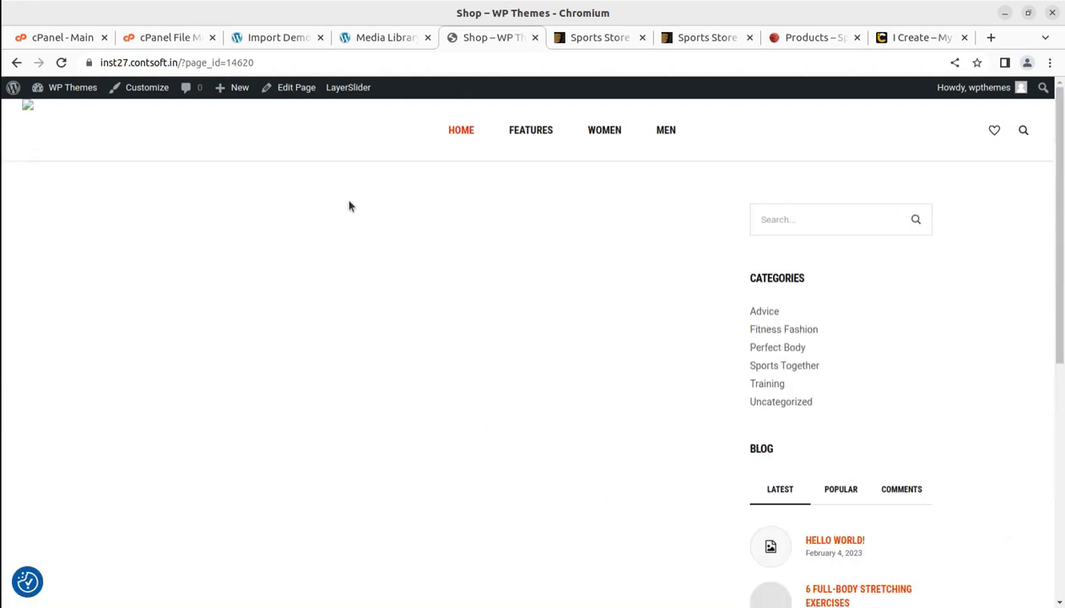
# Open the site's Women page and review its banners, product listings and featured products
pyautogui.click(600, 132)
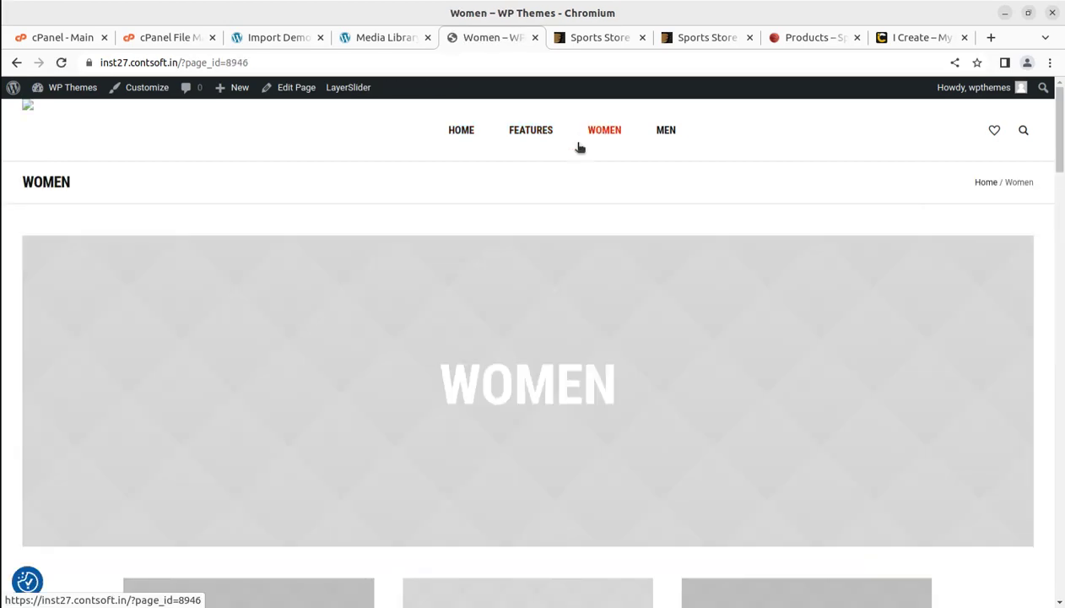
pyautogui.scroll(-12, 439, 249)
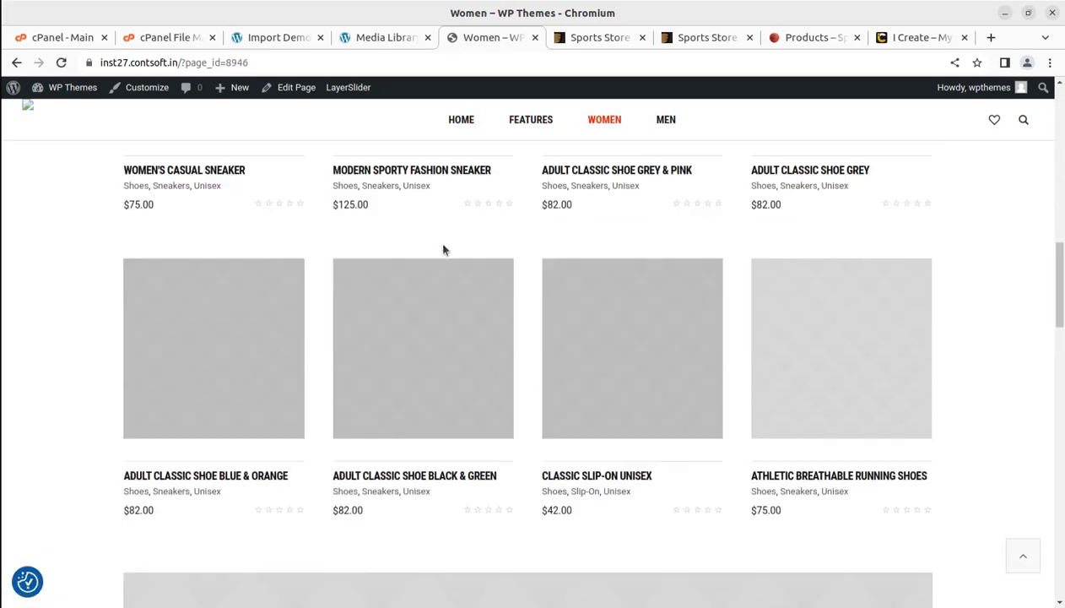
pyautogui.scroll(-5, 443, 249)
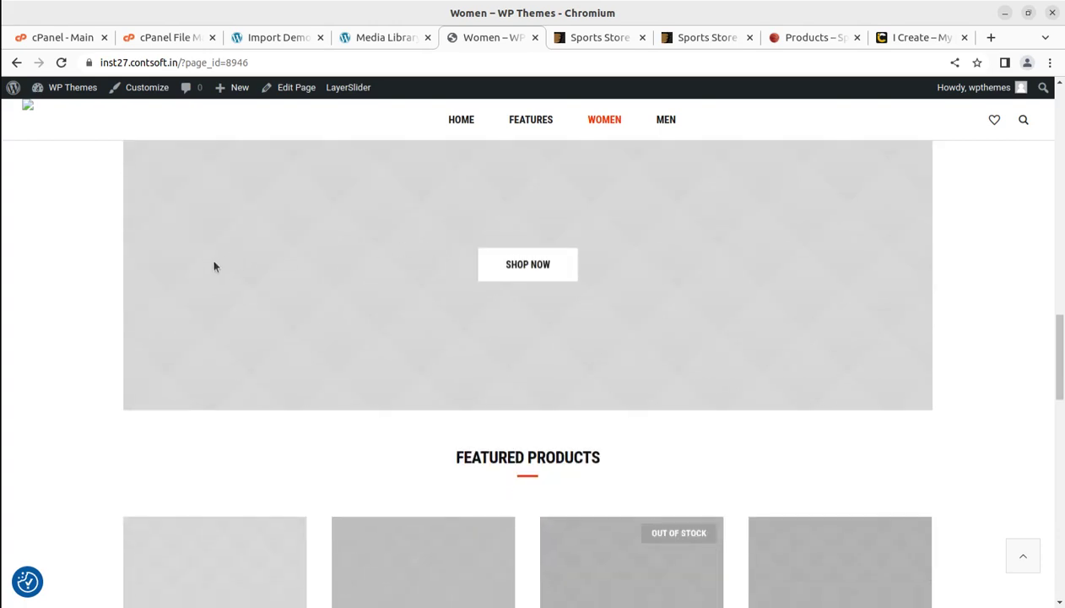
pyautogui.scroll(-10, 148, 221)
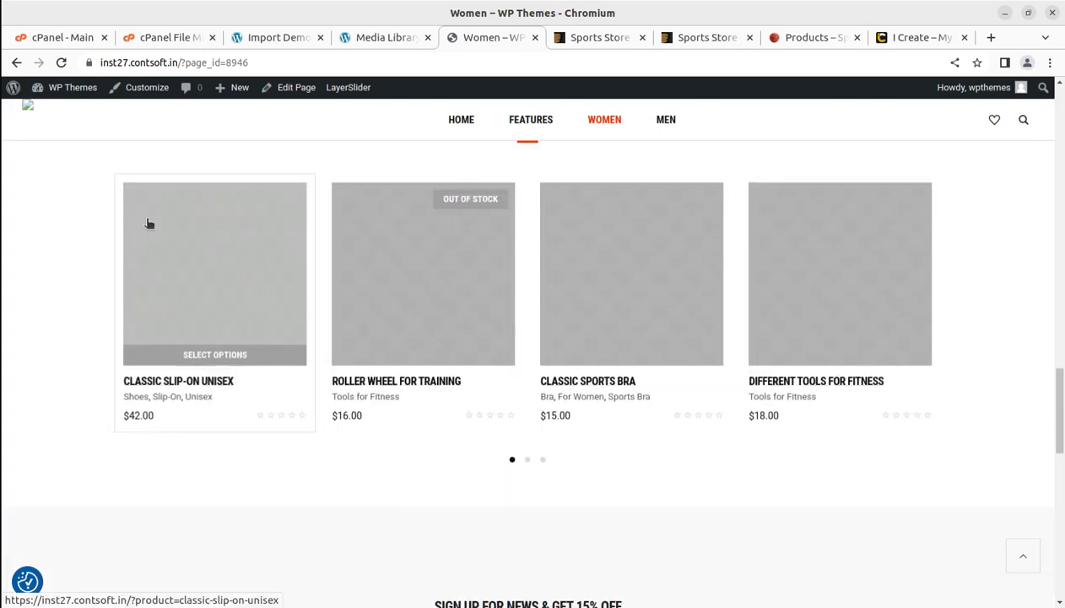
# Open the site's Men page, review its products and banners, and return to the Media Library
pyautogui.click(664, 121)
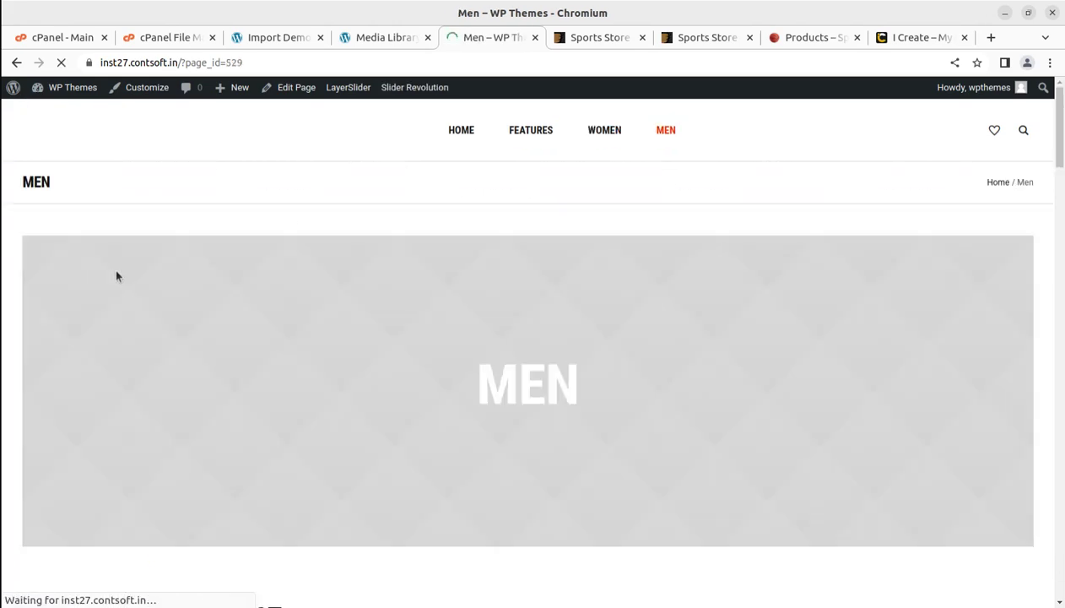
pyautogui.scroll(-8, 243, 253)
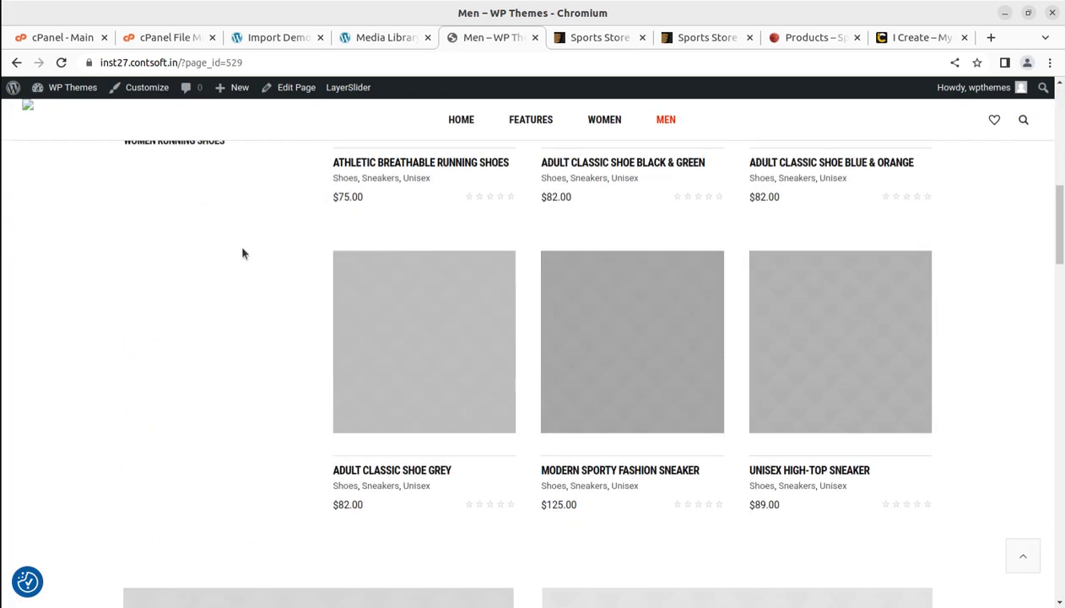
pyautogui.scroll(-4, 243, 254)
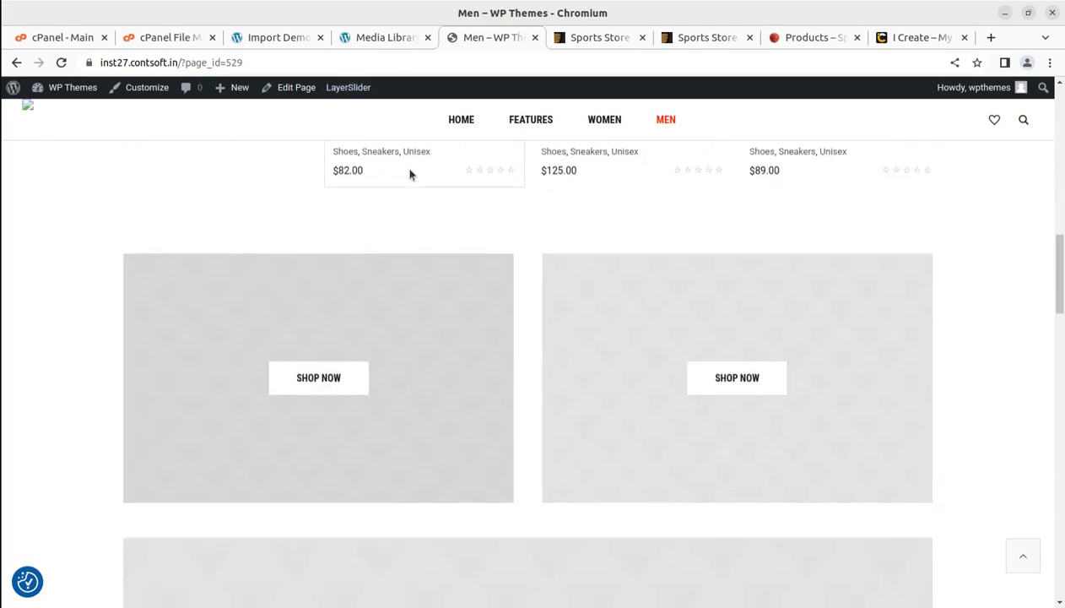
pyautogui.scroll(12, 408, 174)
pyautogui.click(381, 37)
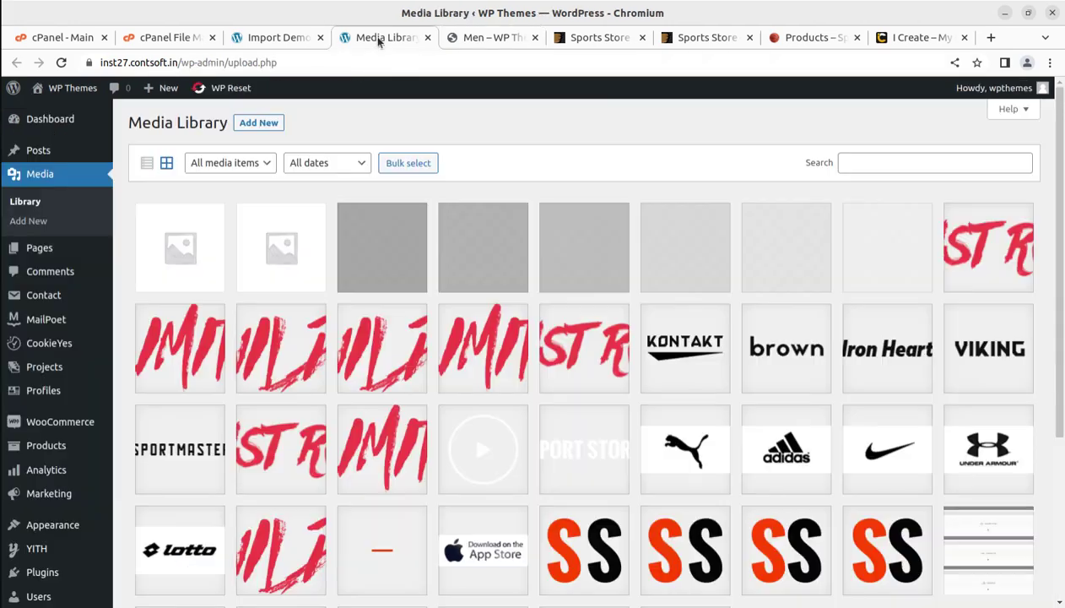
# Close the Media Library and go from the demo import page to the WordPress Dashboard
pyautogui.click(428, 38)
pyautogui.click(278, 37)
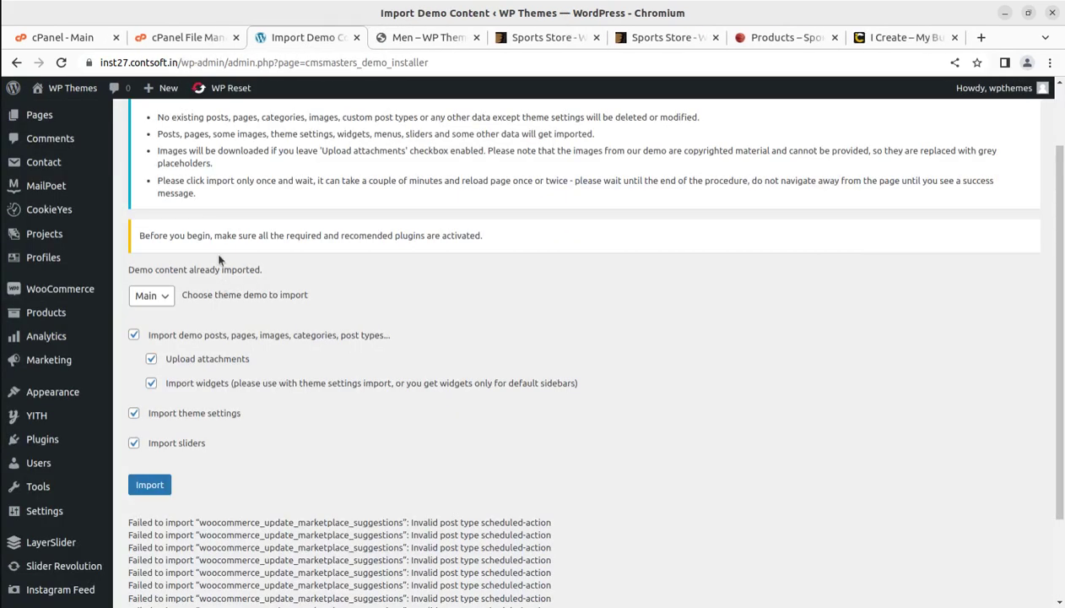
pyautogui.scroll(1, 211, 235)
pyautogui.click(43, 127)
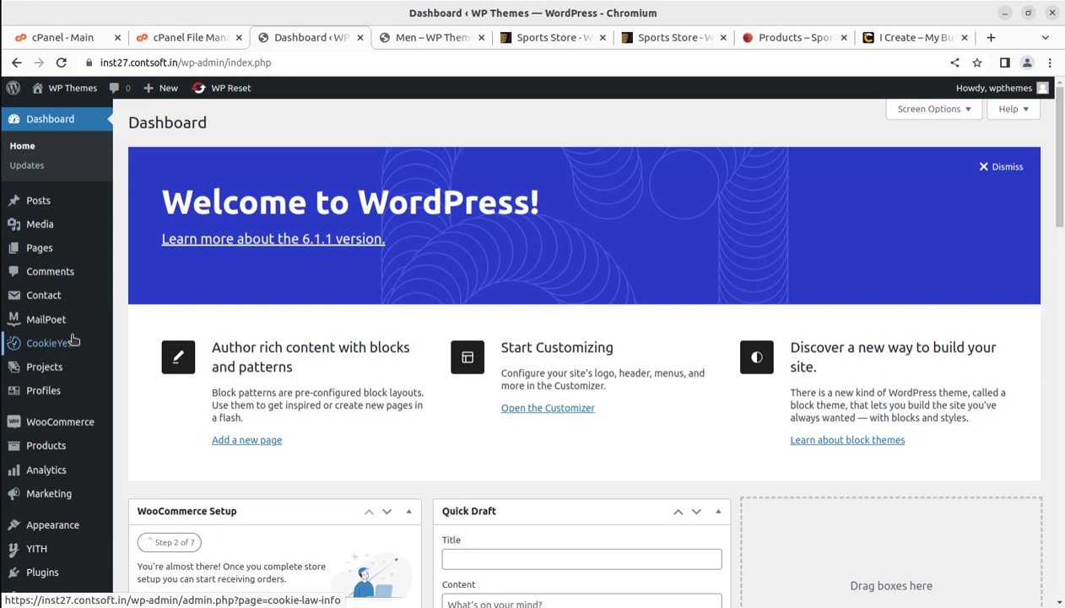
# Open the list of all projects in a separate browser tab and review the imported entries
pyautogui.scroll(-2, 73, 254)
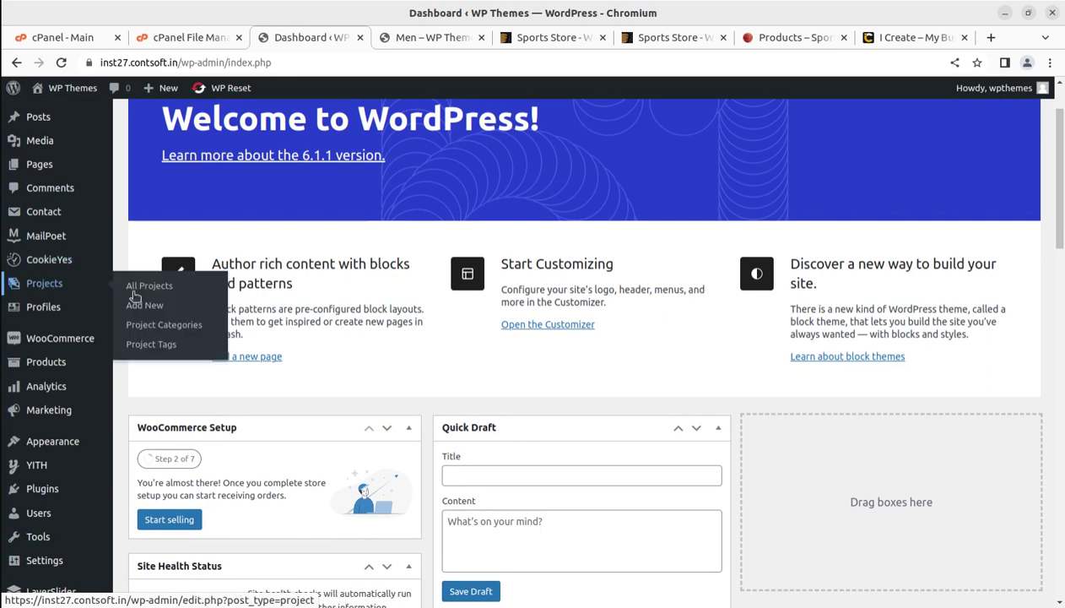
pyautogui.middleClick(135, 288)
pyautogui.click(380, 37)
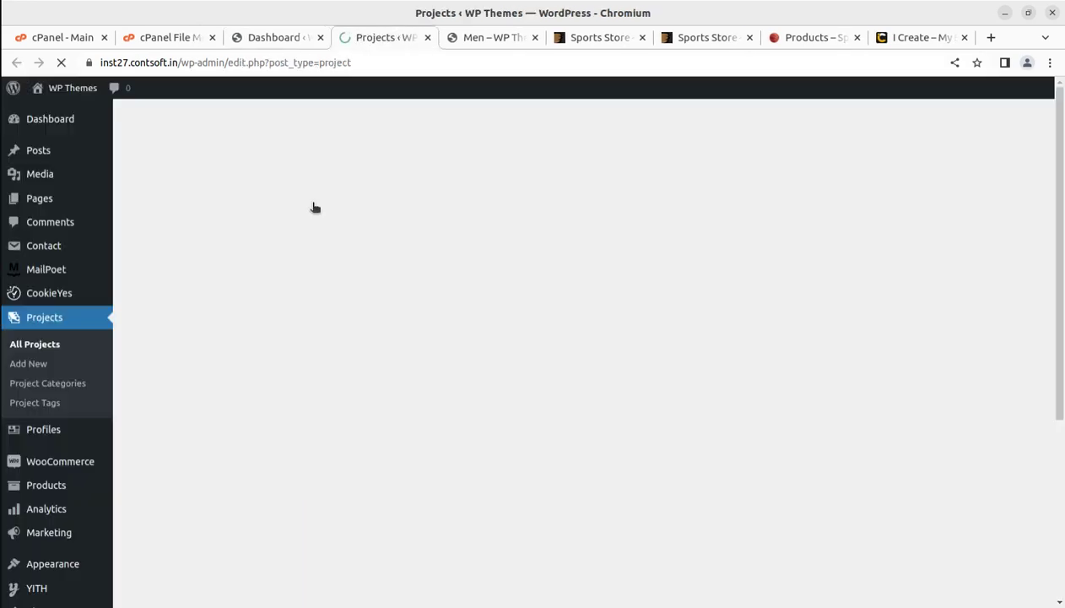
pyautogui.scroll(-8, 329, 206)
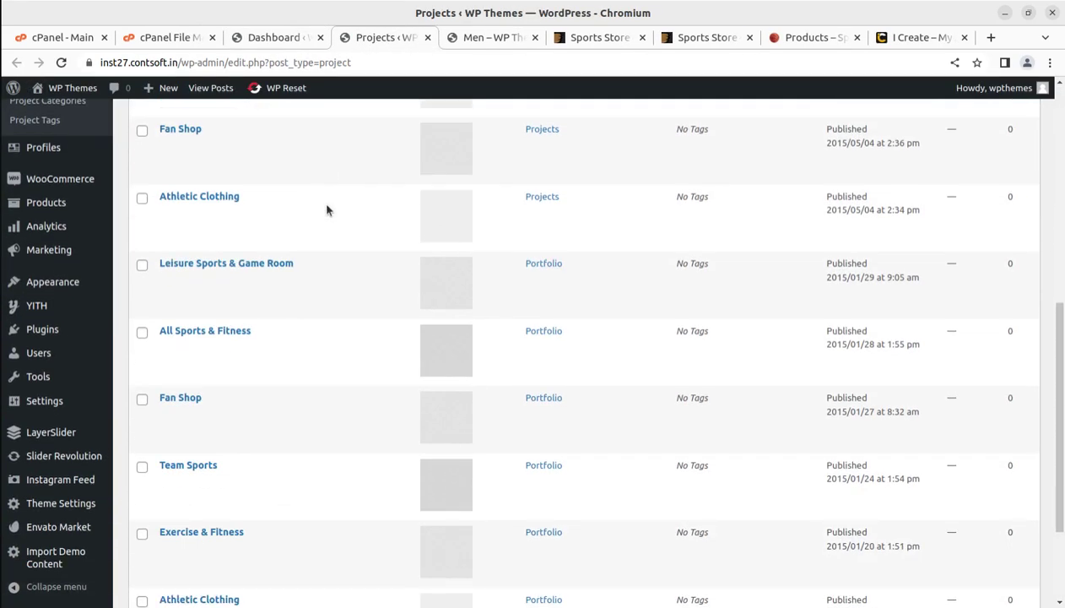
pyautogui.scroll(10, 318, 243)
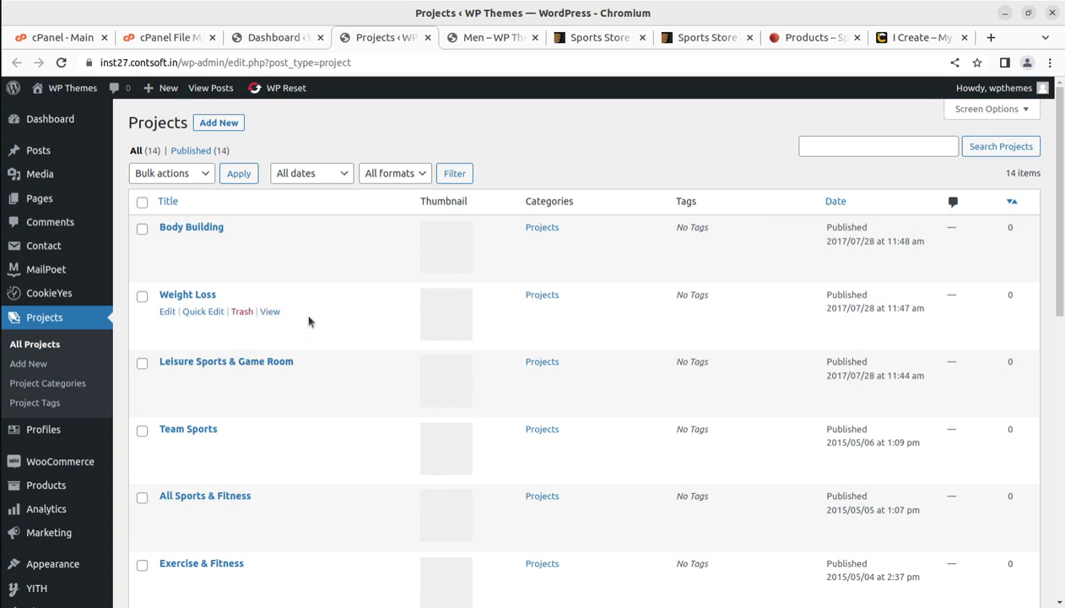
# Open the list of all profiles from the Dashboard in a separate browser tab, review it and close it
pyautogui.click(274, 39)
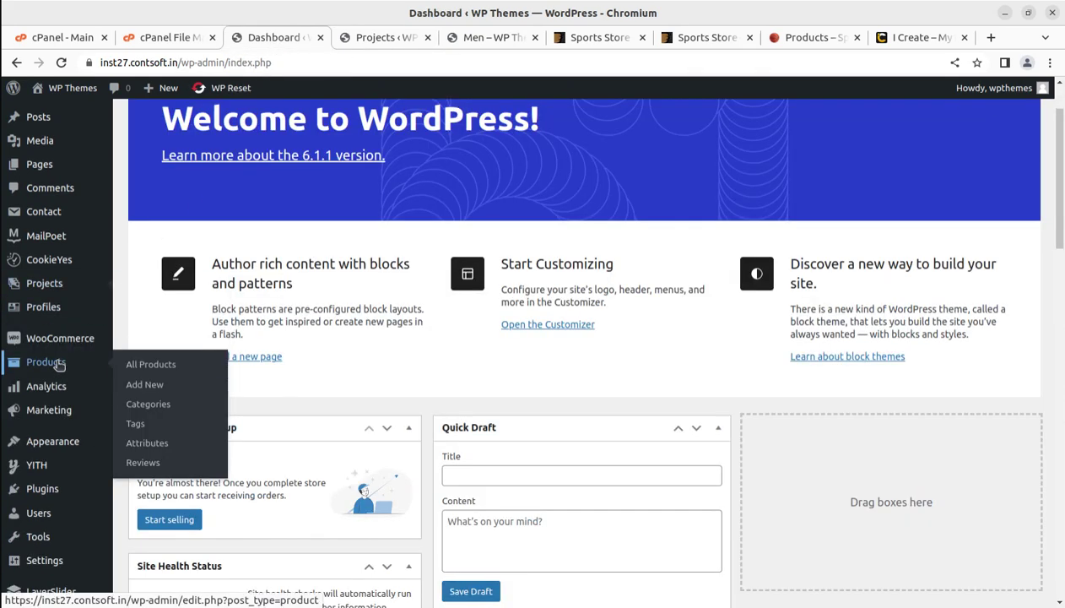
pyautogui.moveTo(39, 311)
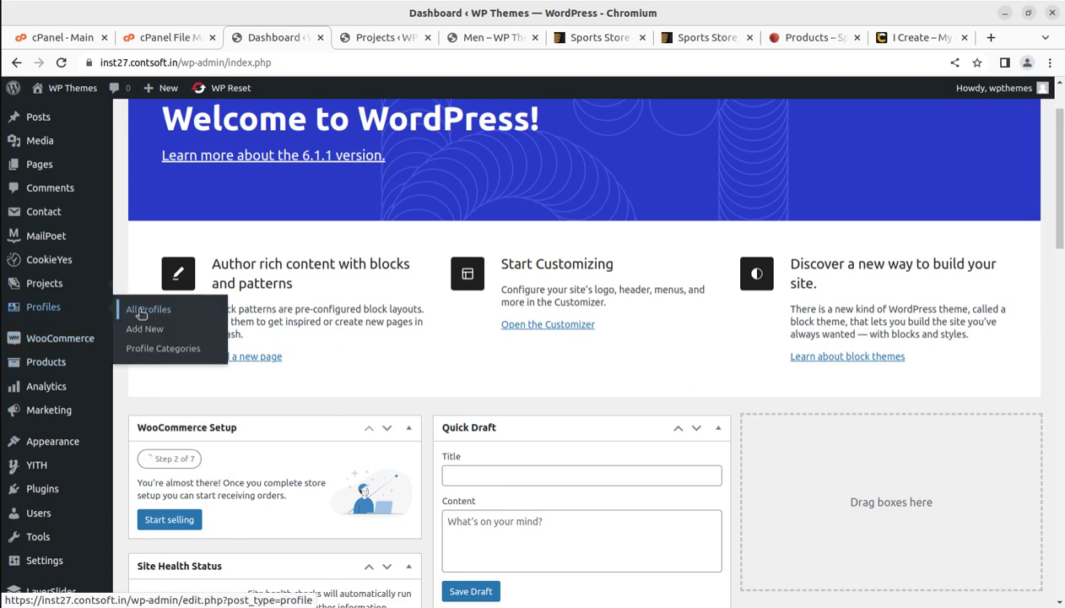
pyautogui.middleClick(141, 311)
pyautogui.click(385, 37)
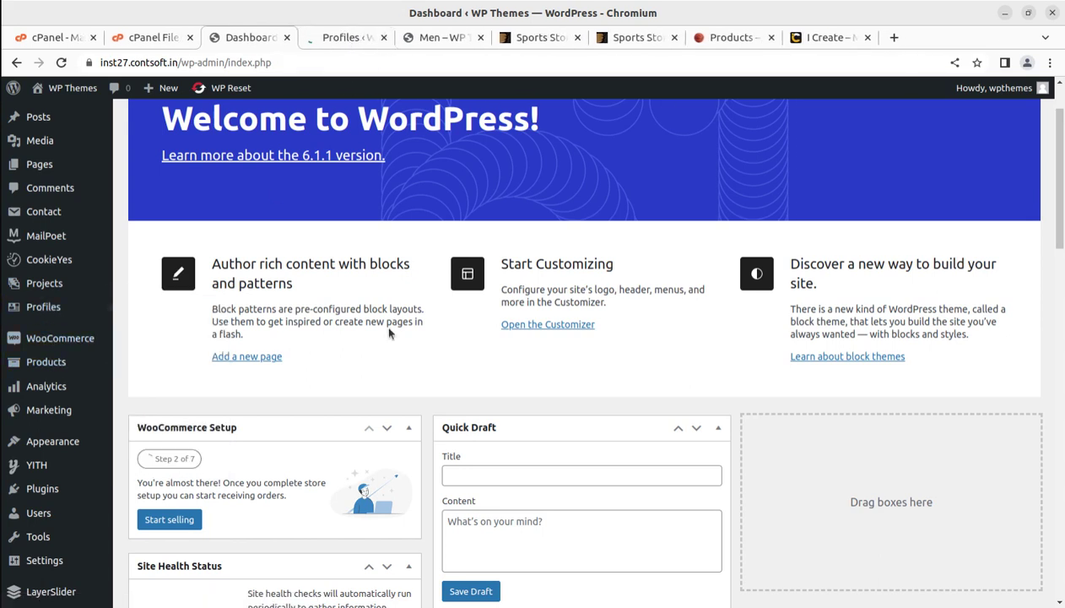
pyautogui.click(378, 37)
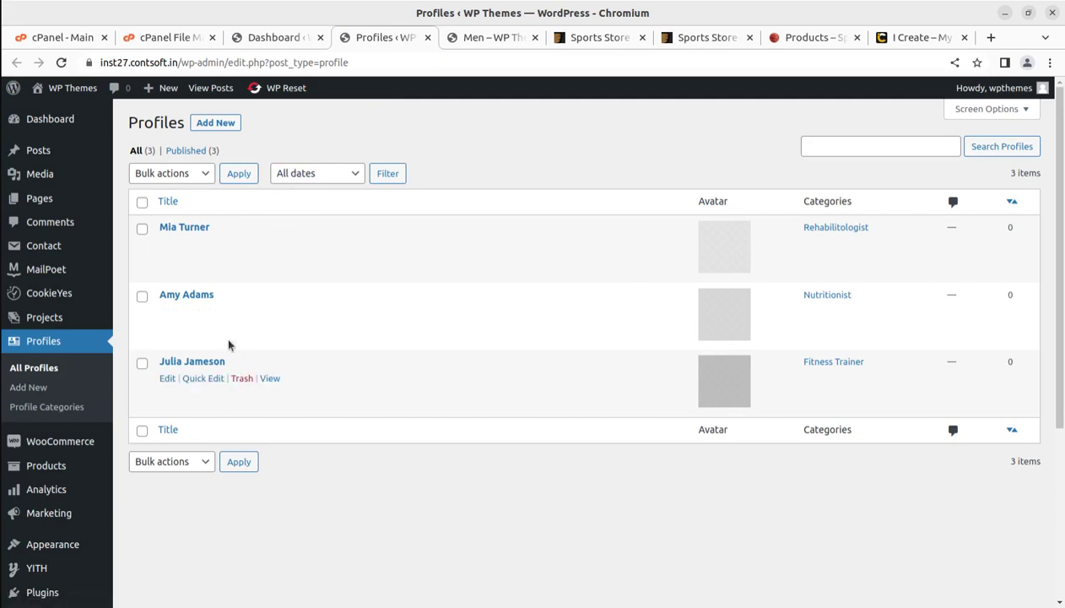
pyautogui.click(427, 37)
# Open the theme's General settings and compare the logo image options with the logo on the site's Men page
pyautogui.moveTo(95, 321)
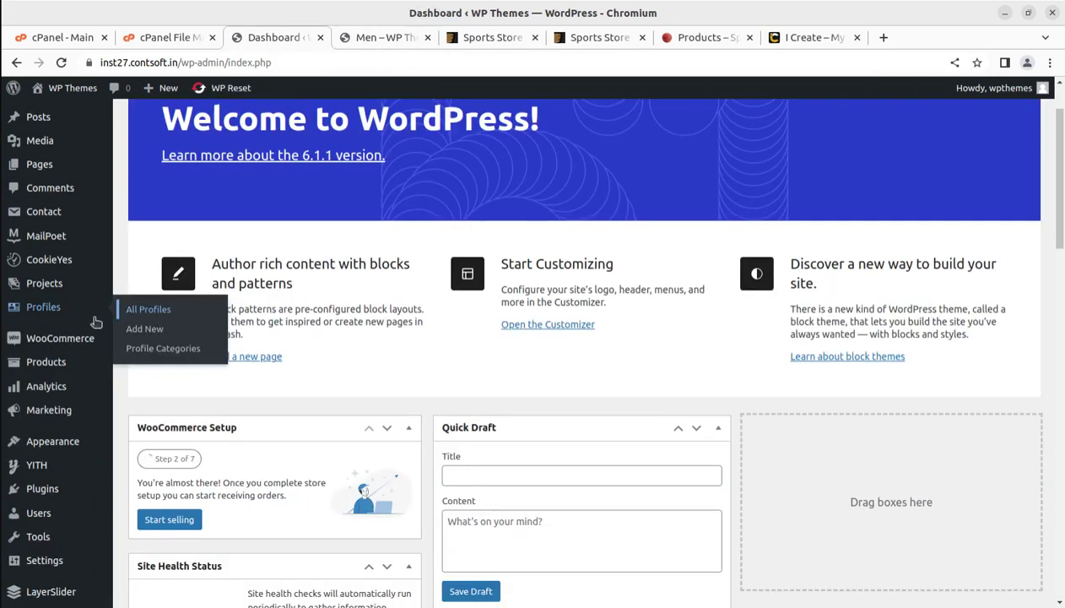
pyautogui.scroll(-2, 34, 372)
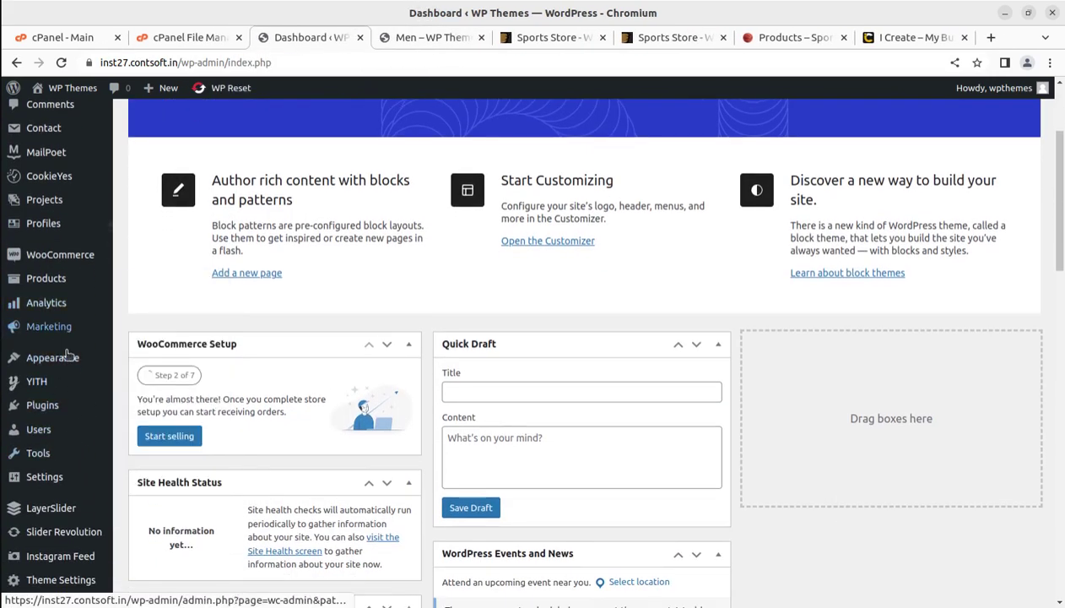
pyautogui.moveTo(57, 572)
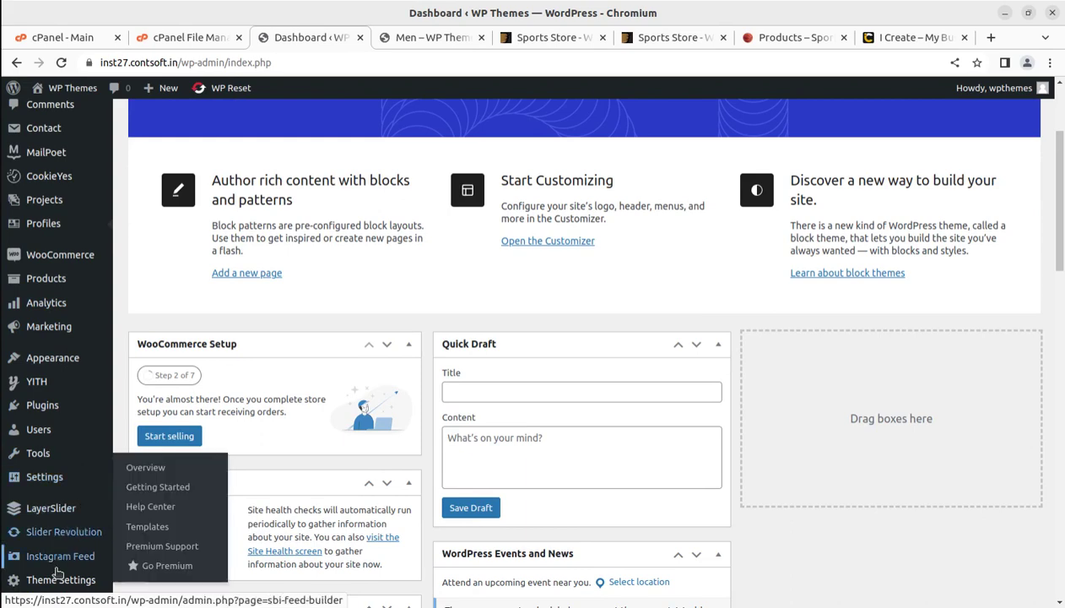
pyautogui.scroll(-3, 50, 574)
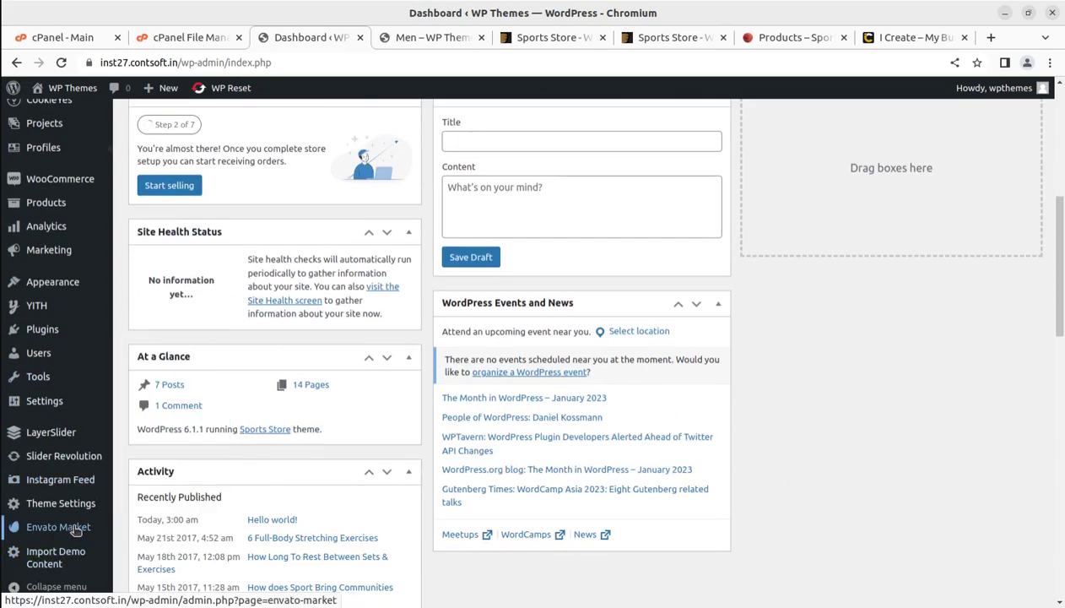
pyautogui.moveTo(74, 507)
pyautogui.scroll(-1, 74, 509)
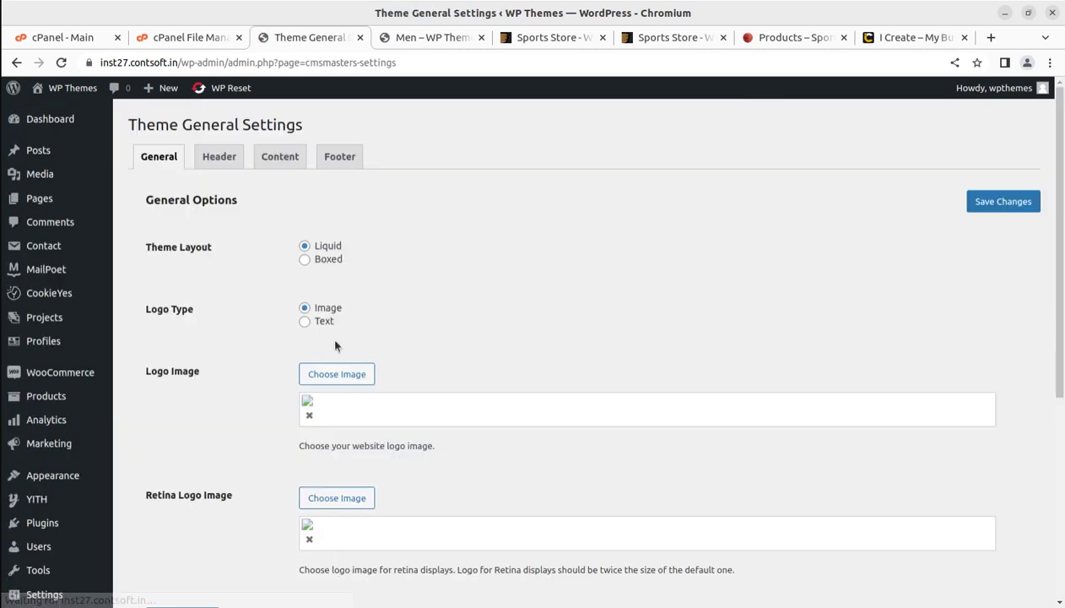
pyautogui.scroll(-4, 616, 335)
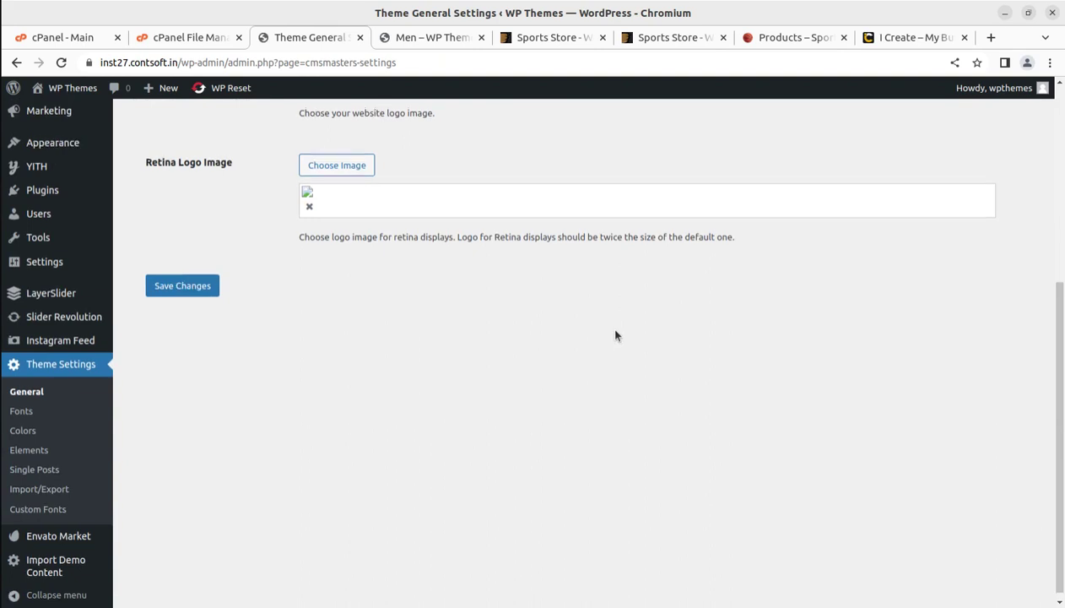
pyautogui.scroll(2, 484, 369)
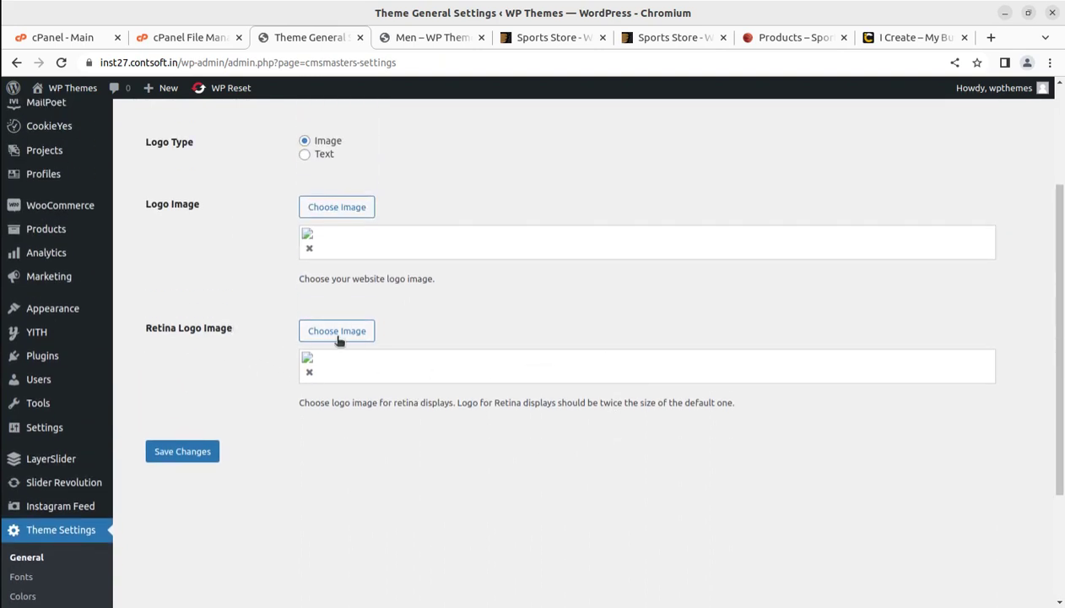
pyautogui.click(418, 38)
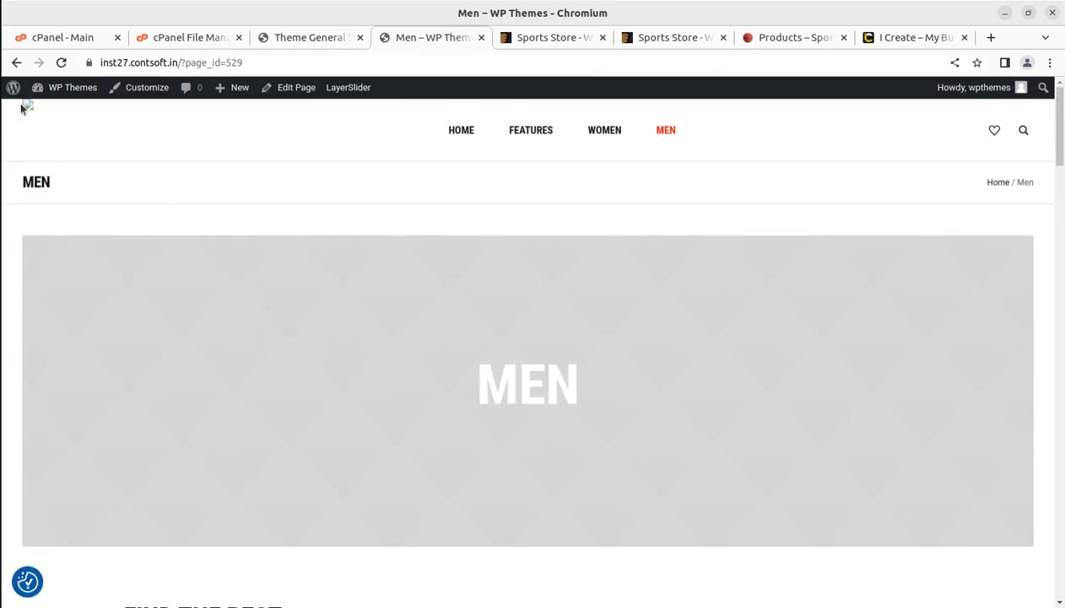
pyautogui.click(298, 38)
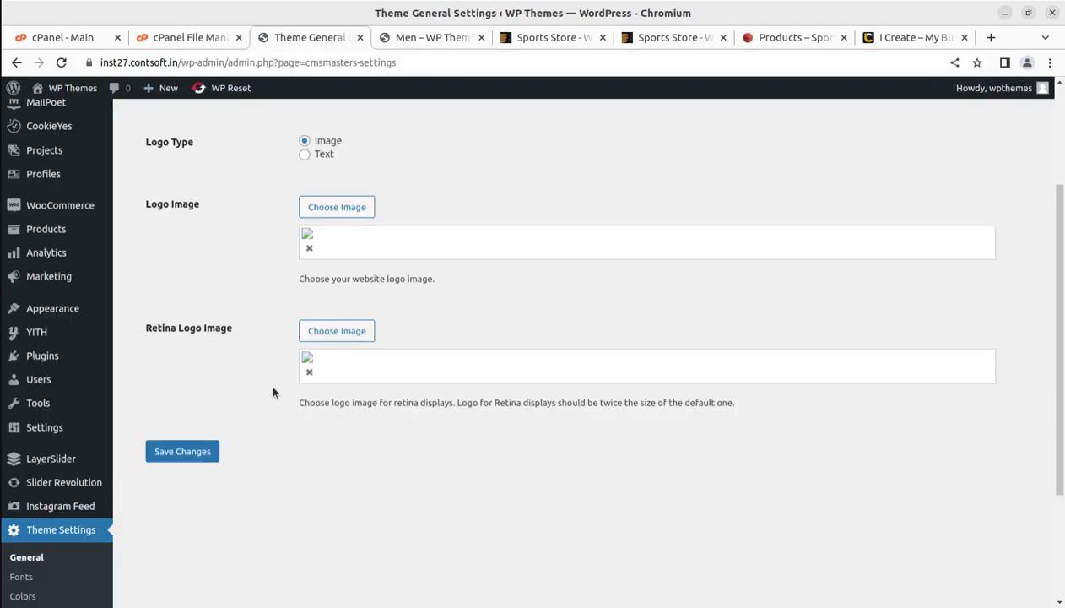
# Review the Header options in the theme's general settings, from the fixed header down to the WooCommerce cart
pyautogui.scroll(3, 270, 385)
pyautogui.click(211, 161)
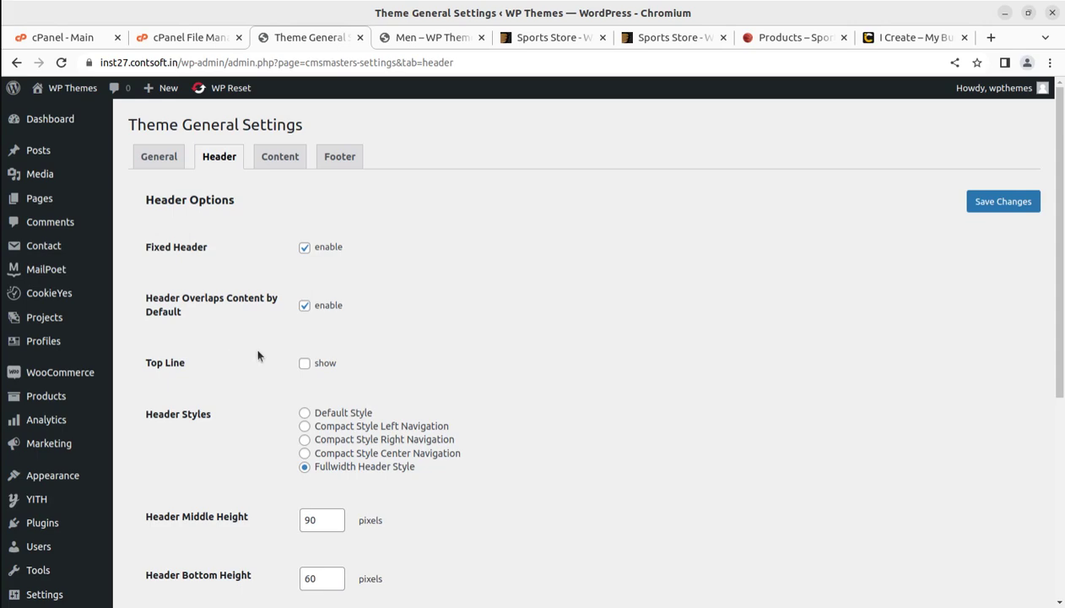
pyautogui.scroll(-5, 264, 347)
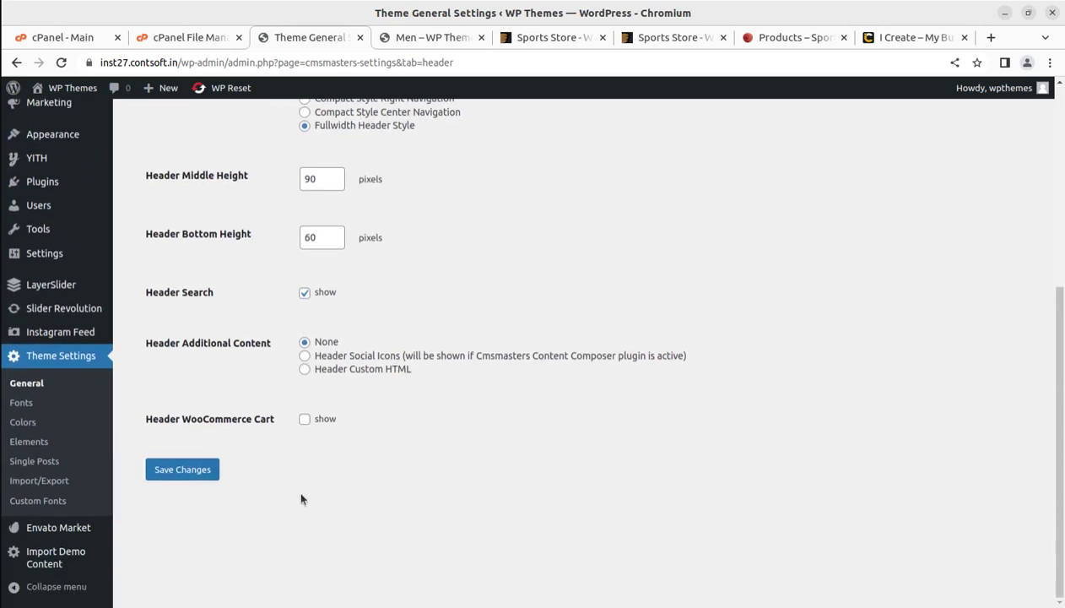
pyautogui.scroll(5, 302, 499)
# Review the theme's Content options down to the bottom sidebar layout, and open its Footer options
pyautogui.click(281, 167)
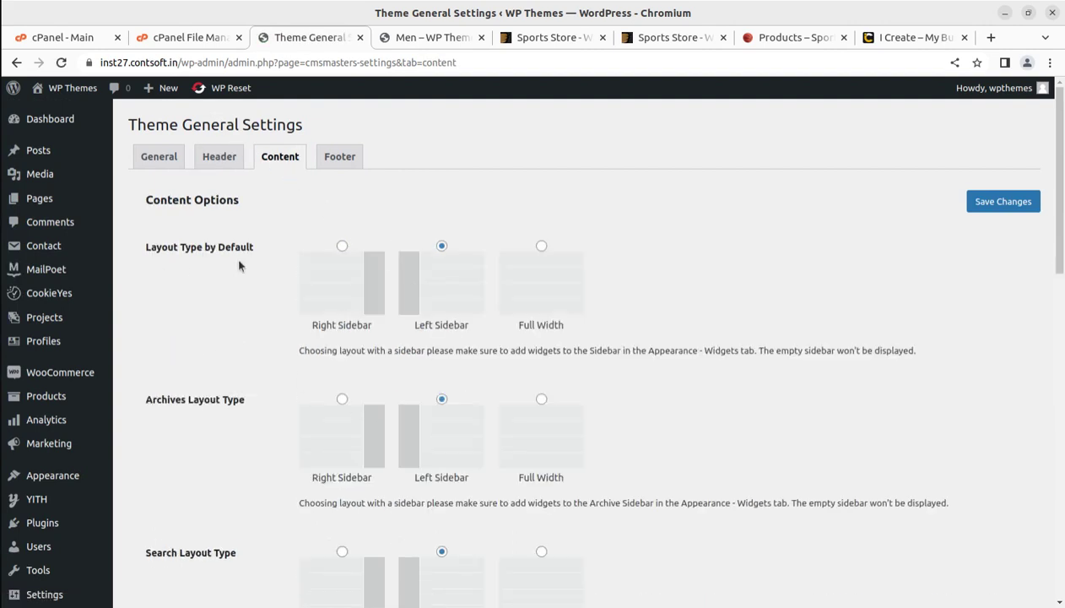
pyautogui.scroll(-4, 281, 432)
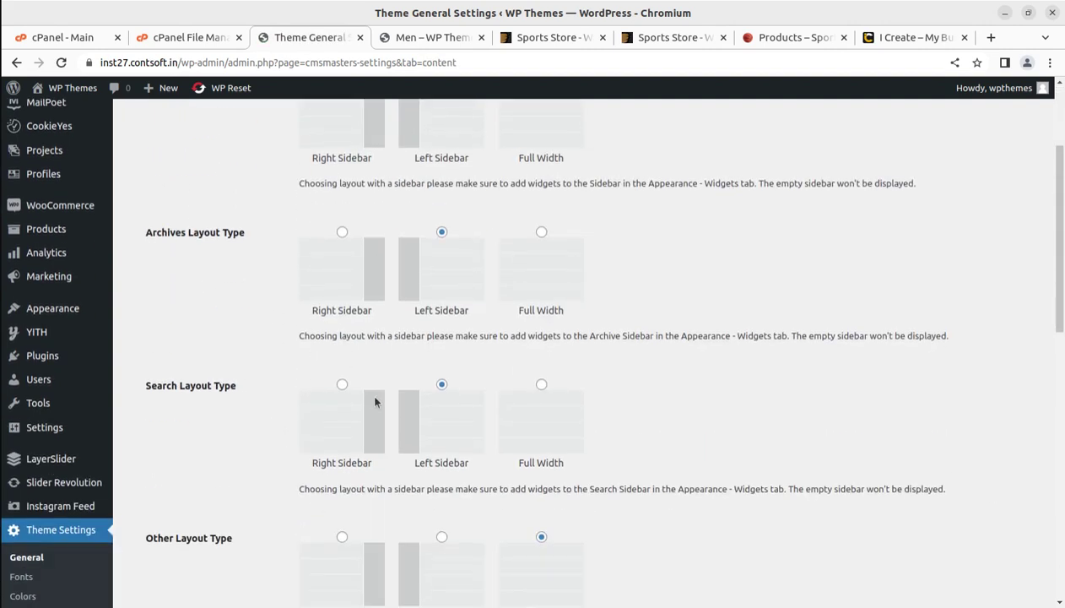
pyautogui.scroll(-15, 338, 437)
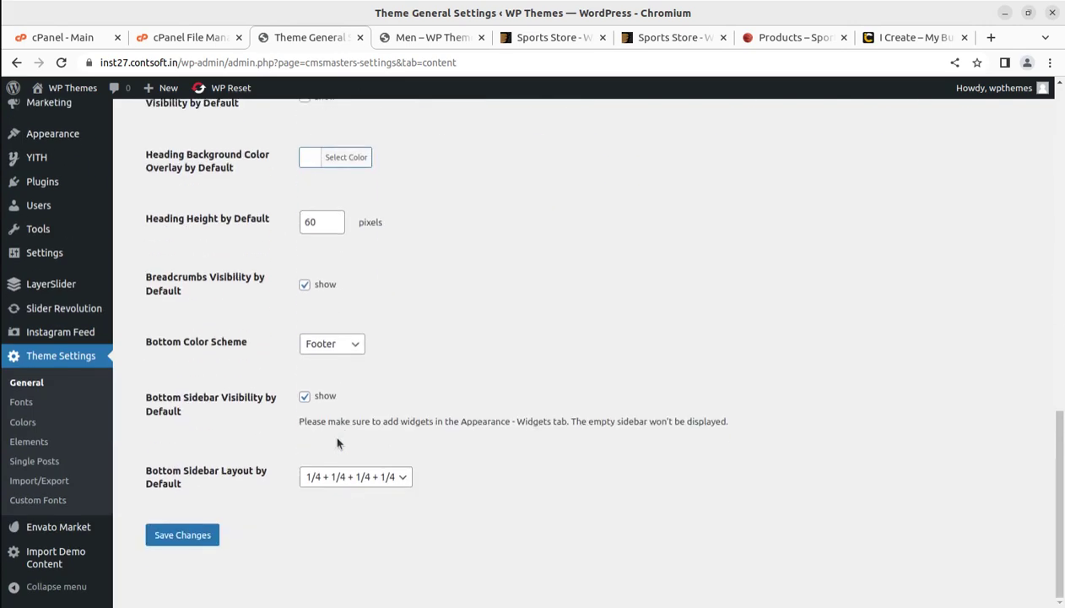
pyautogui.scroll(20, 338, 439)
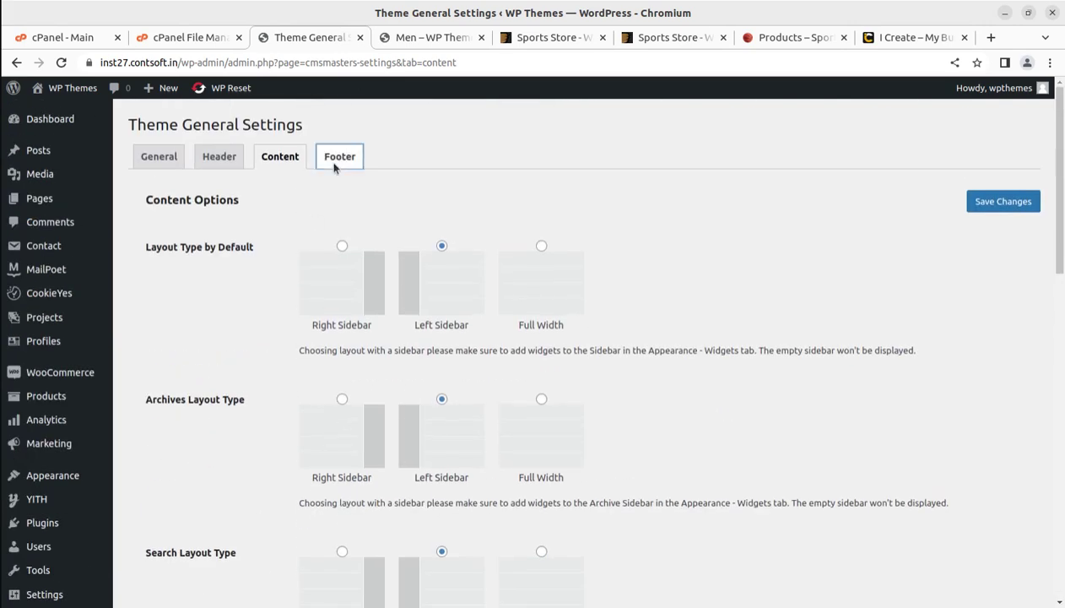
pyautogui.click(336, 166)
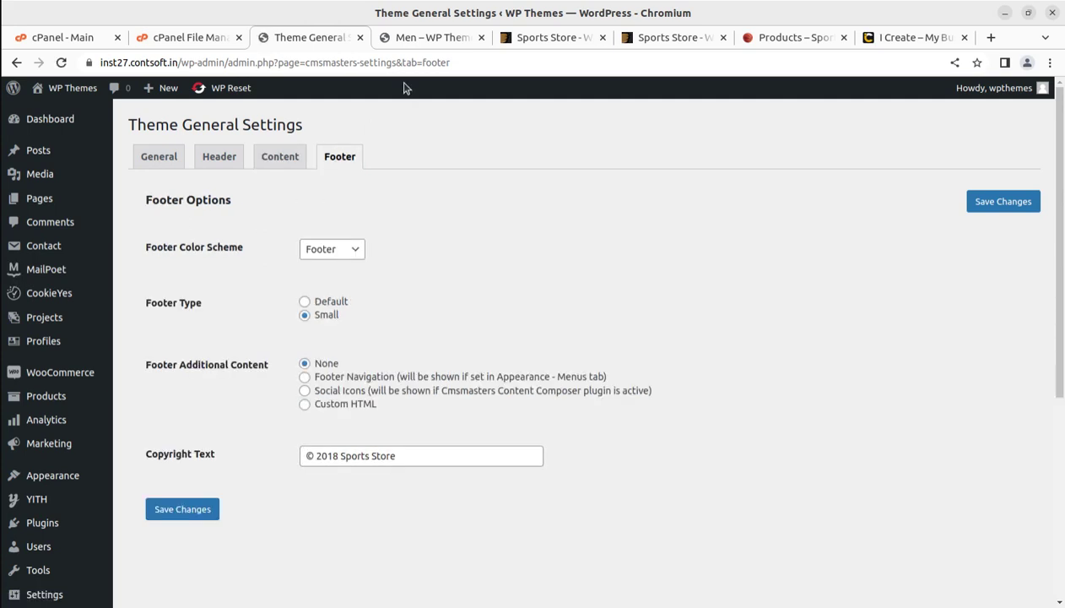
# Open the Athletic Breathable Running Shoes product from the site's Men page and examine its gallery, options and details
pyautogui.click(406, 42)
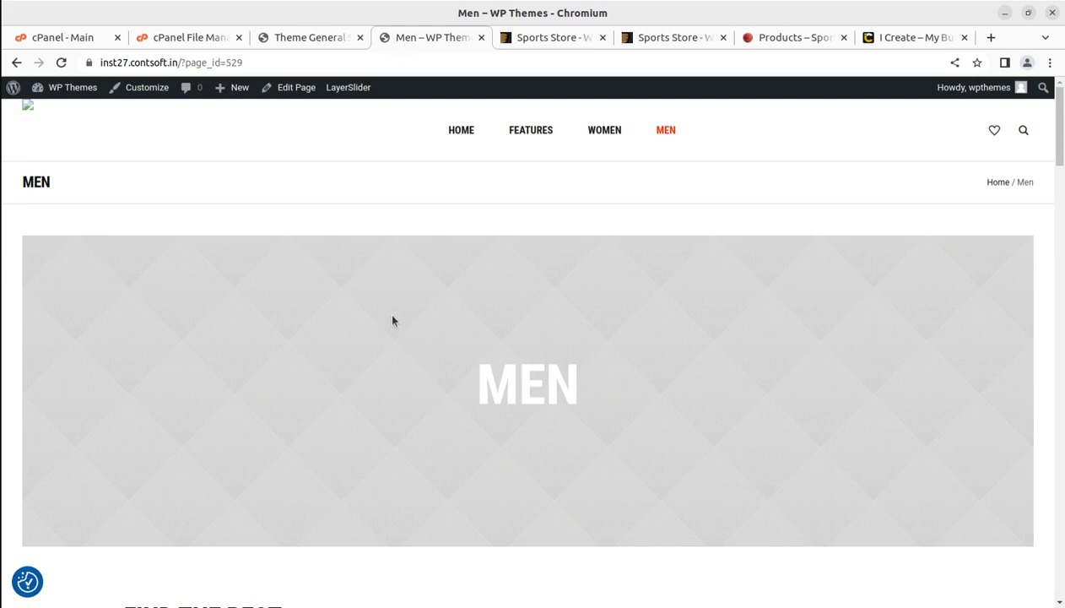
pyautogui.scroll(-5, 372, 319)
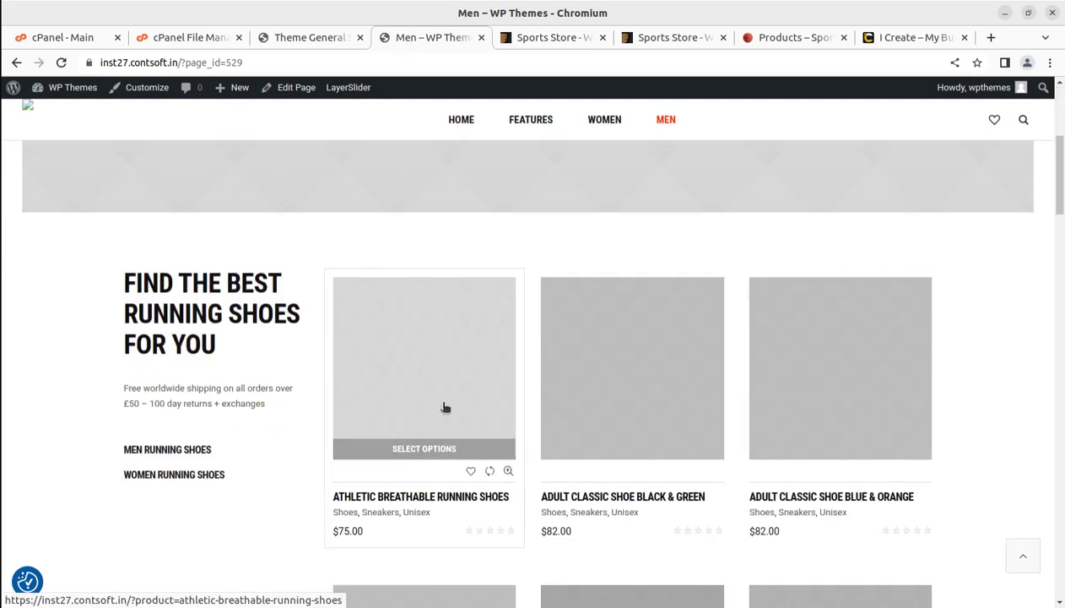
pyautogui.click(417, 452)
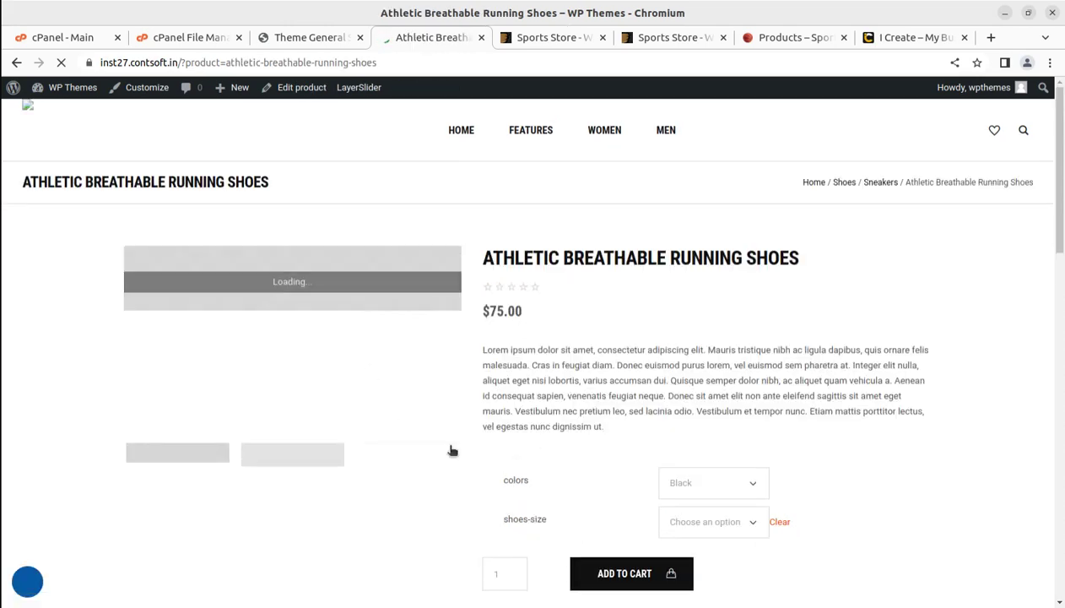
pyautogui.scroll(-3, 138, 376)
pyautogui.scroll(3, 177, 460)
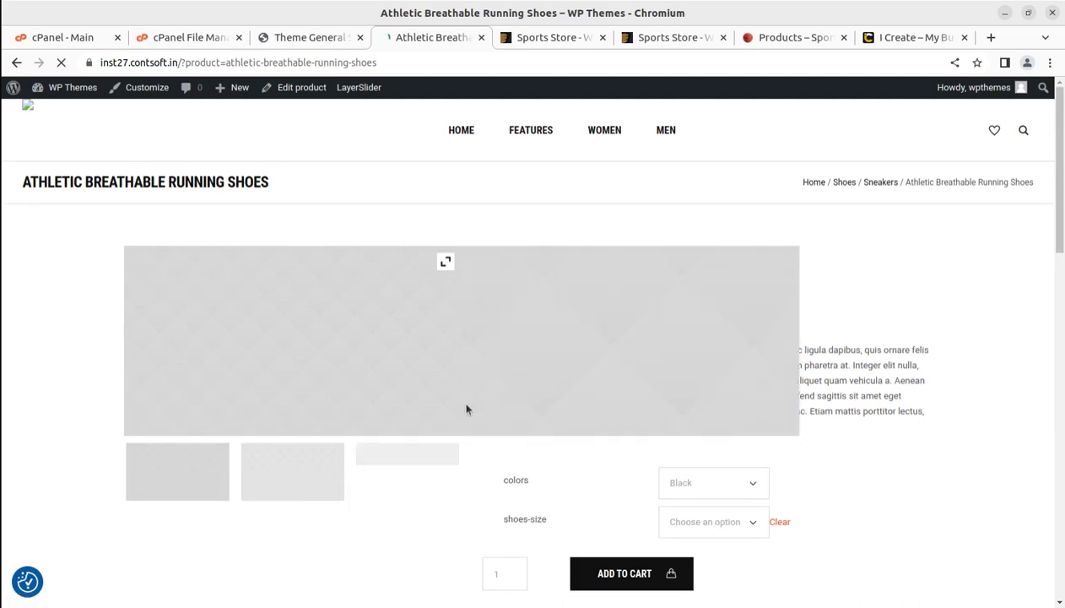
pyautogui.scroll(-3, 920, 507)
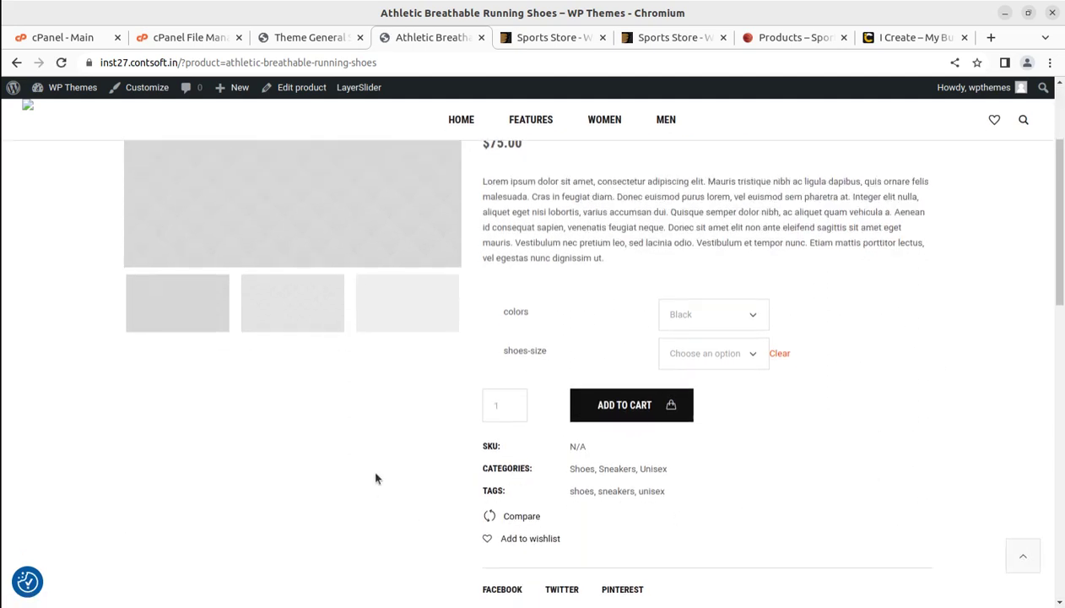
pyautogui.scroll(-4, 377, 478)
pyautogui.scroll(7, 376, 477)
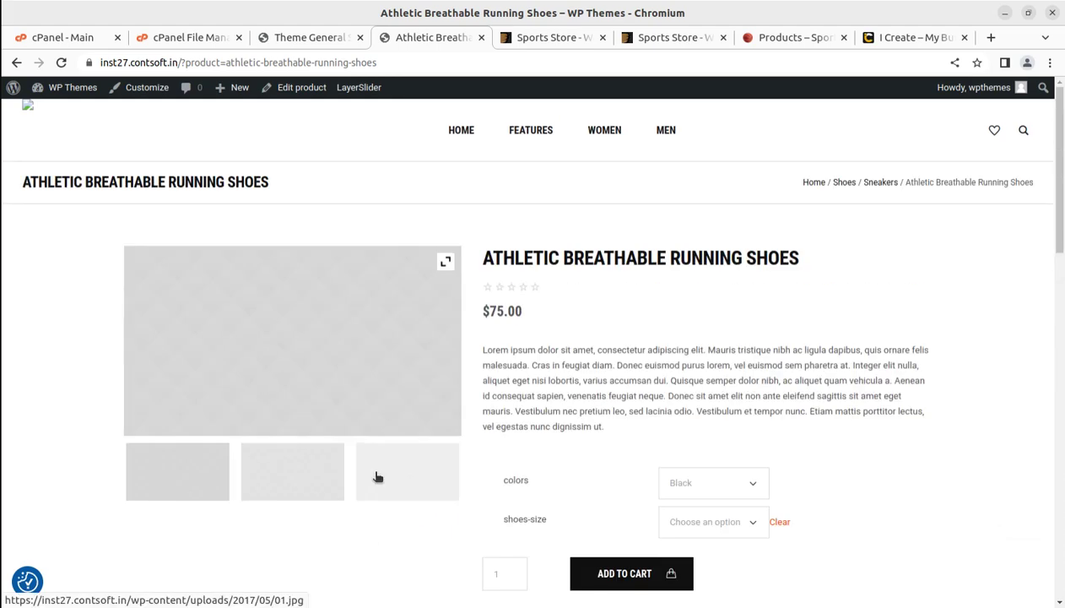
pyautogui.moveTo(461, 135)
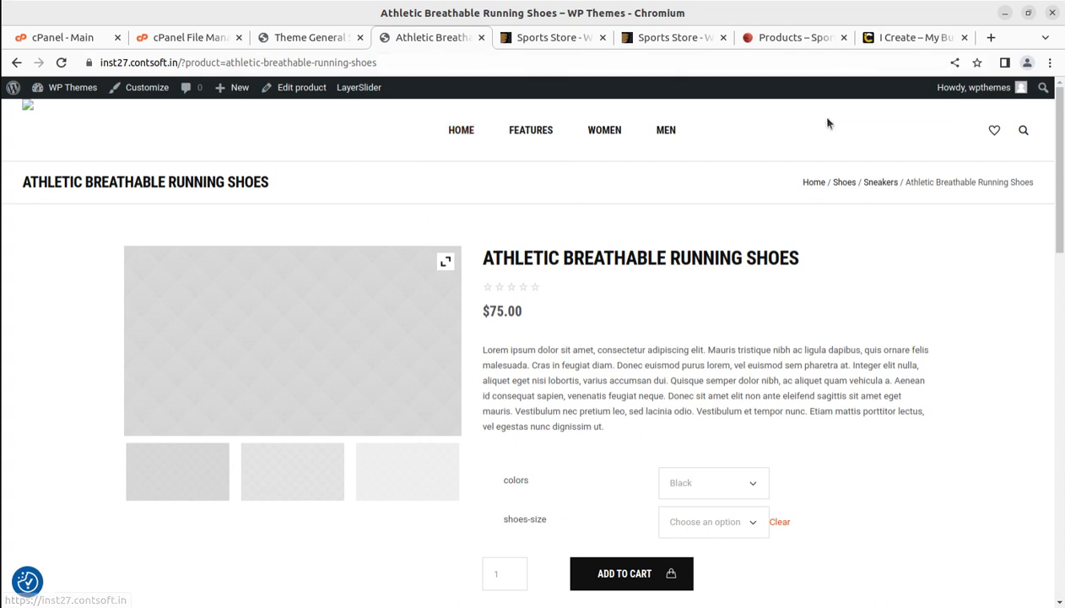
# Switch to the I Create website and view the beginning of its home page
pyautogui.click(882, 43)
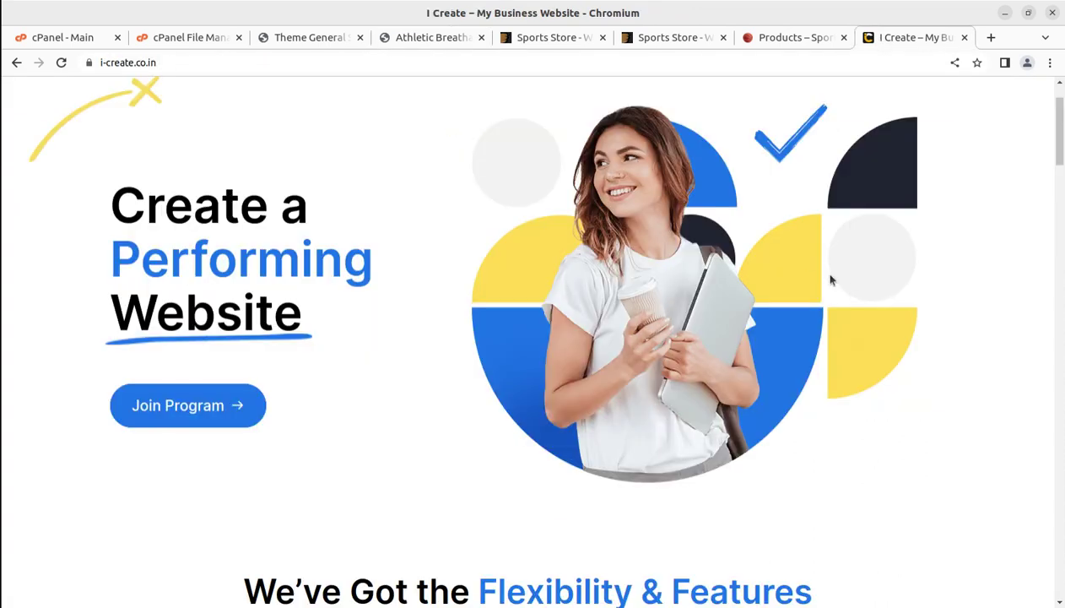
pyautogui.scroll(2, 731, 440)
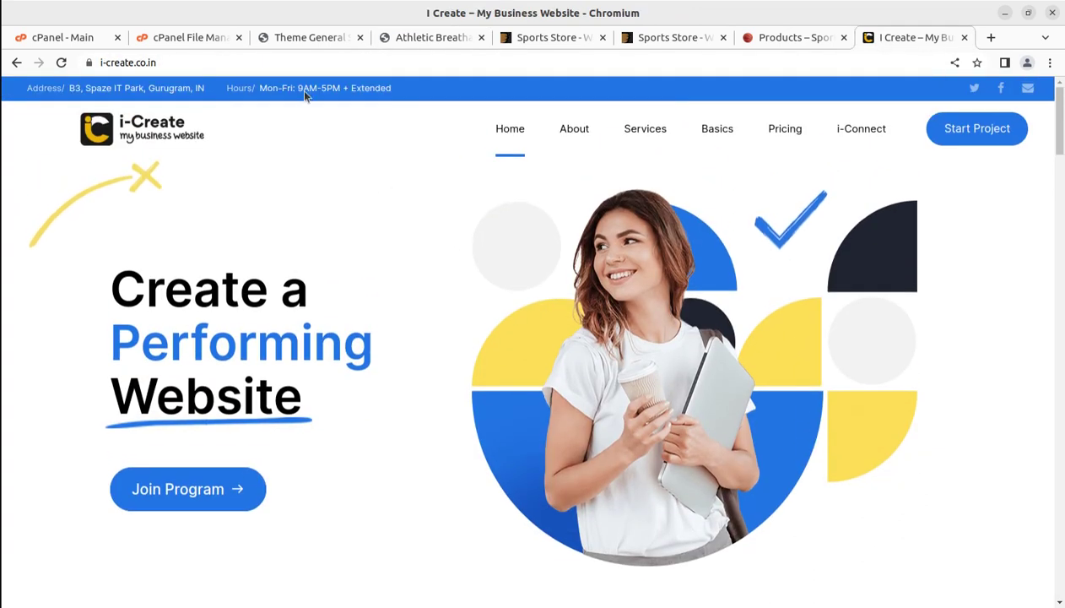
# Return to the installed WordPress store by way of the theme settings and cPanel File Manager, and open the store's home page
pyautogui.click(293, 43)
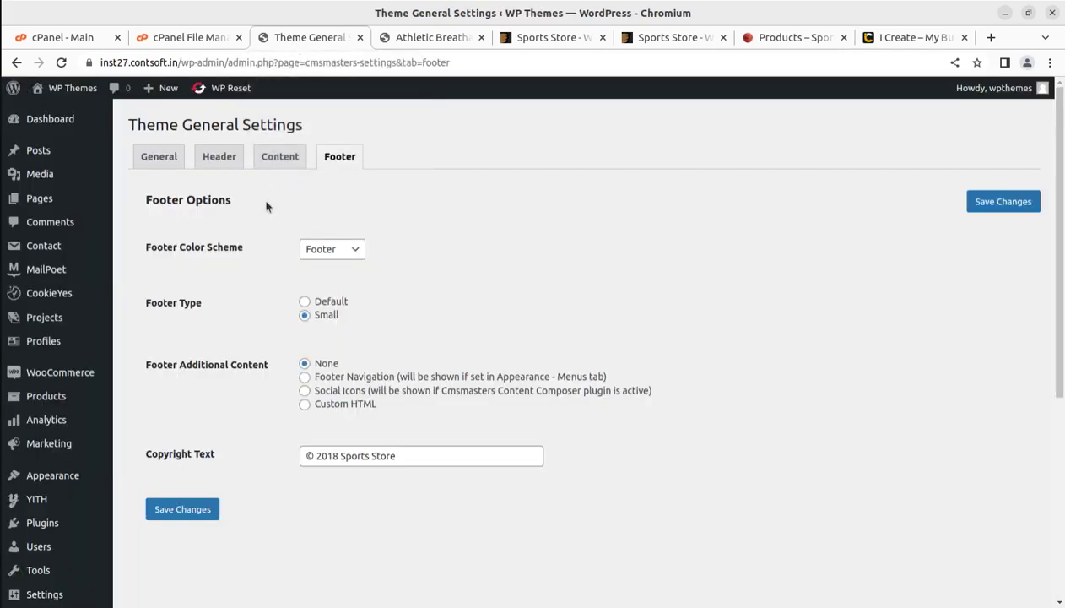
pyautogui.click(177, 38)
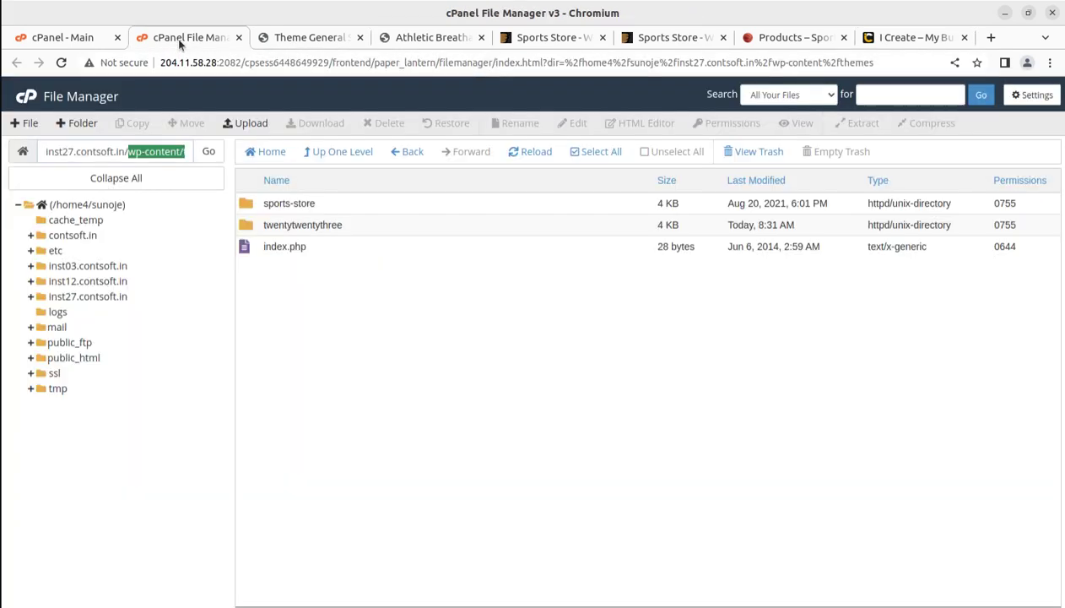
pyautogui.click(310, 41)
pyautogui.click(414, 39)
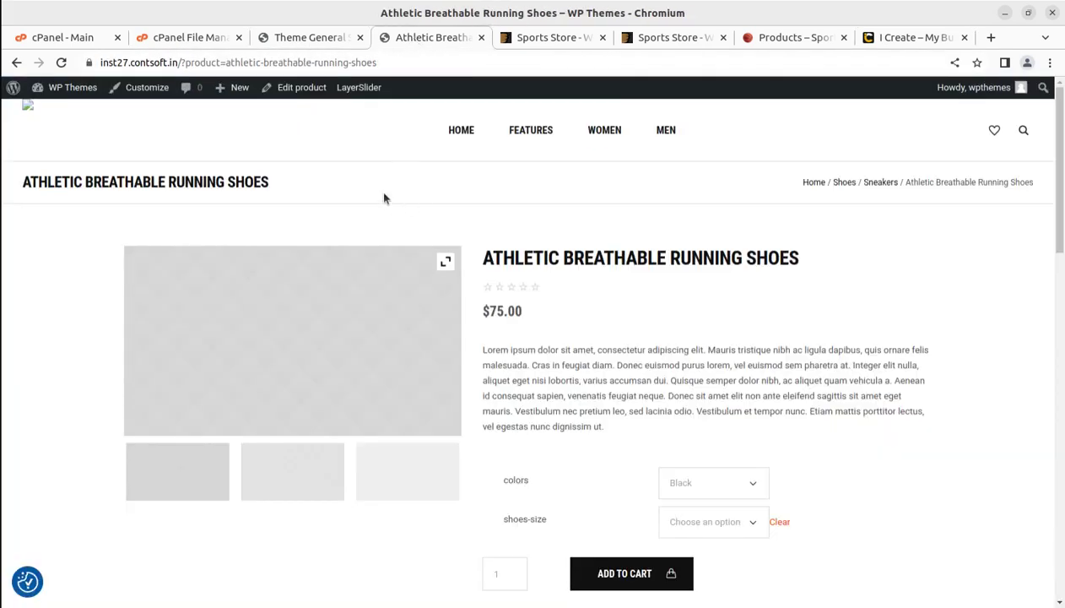
pyautogui.click(461, 140)
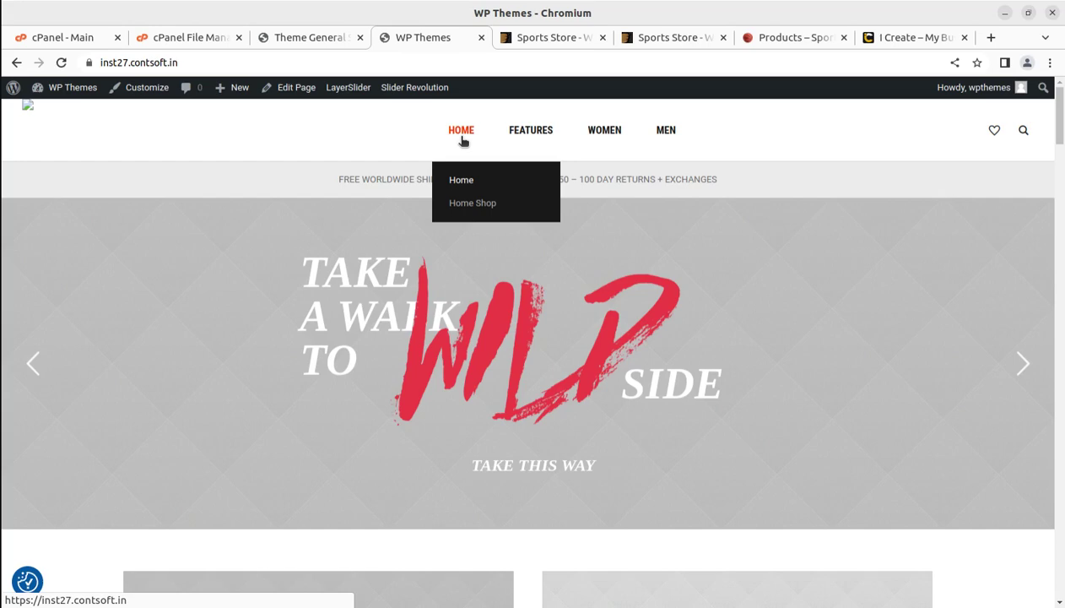
# Revisit the Sports Store listing on ThemeForest and the theme's Footer options, ending on the installed store's home page
pyautogui.click(525, 41)
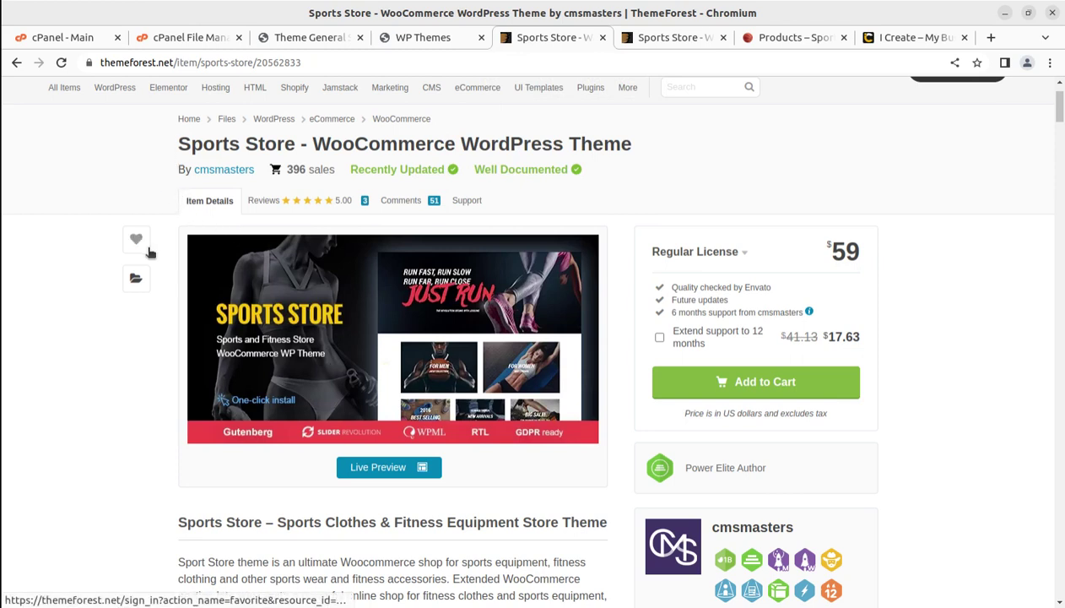
pyautogui.click(411, 43)
pyautogui.click(318, 35)
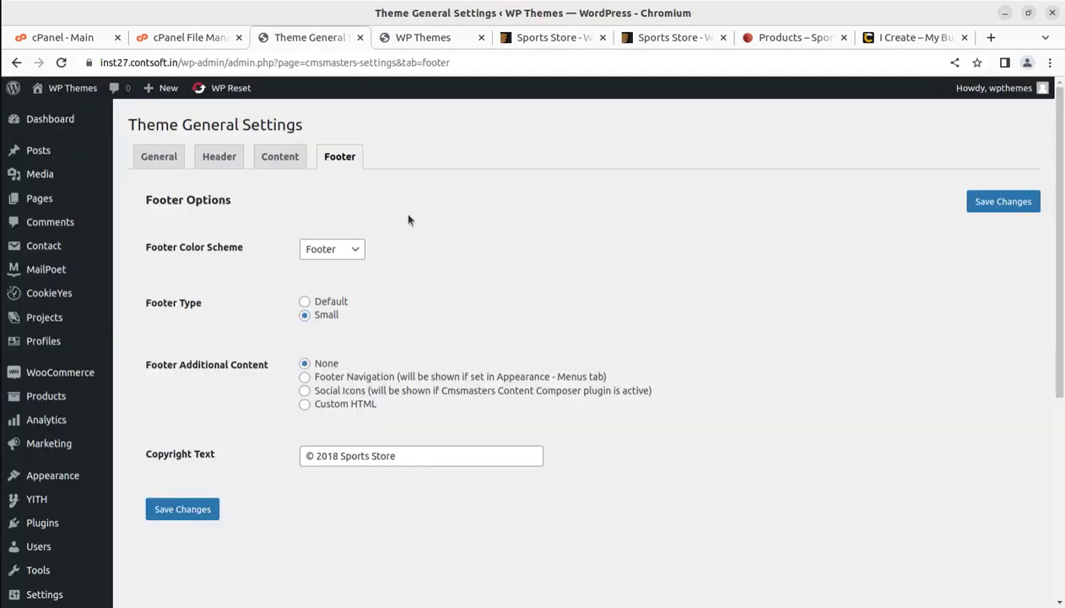
pyautogui.click(432, 37)
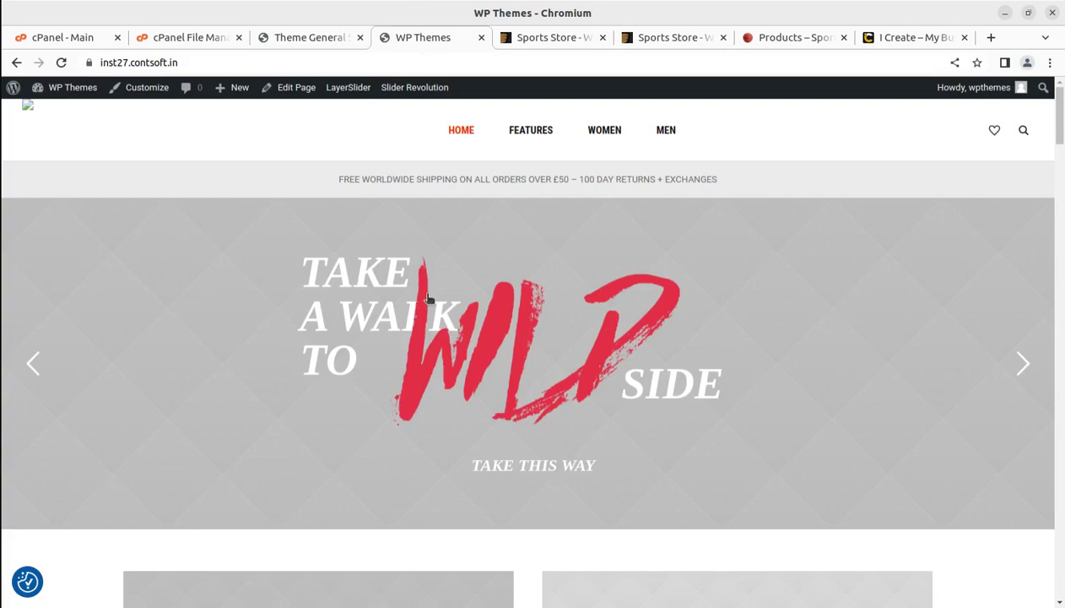